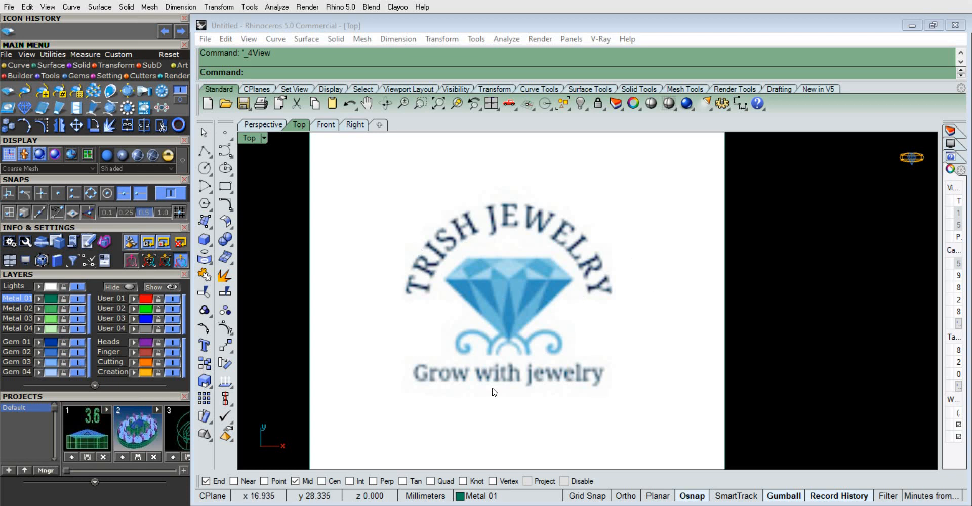
pyautogui.scroll(-4, 456, 276)
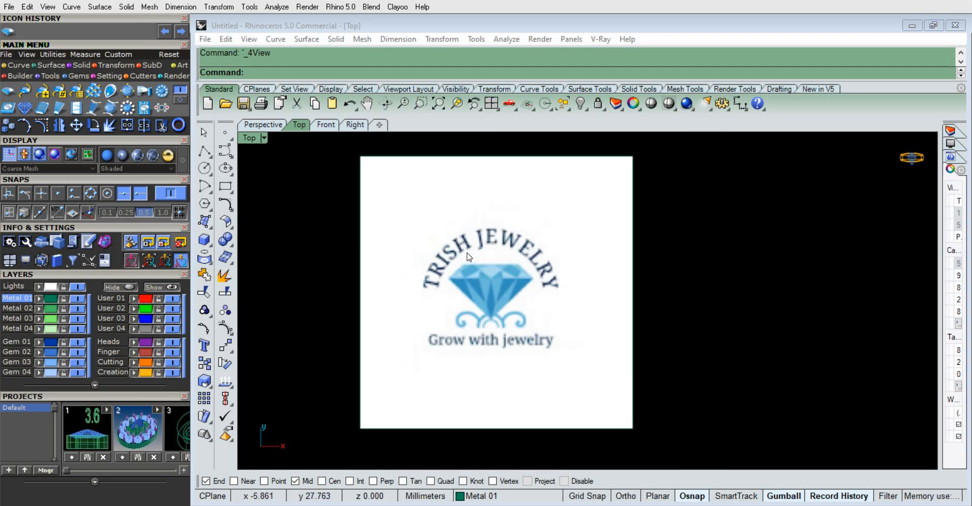
pyautogui.scroll(2, 476, 271)
pyautogui.scroll(-2, 488, 268)
pyautogui.scroll(-4, 486, 264)
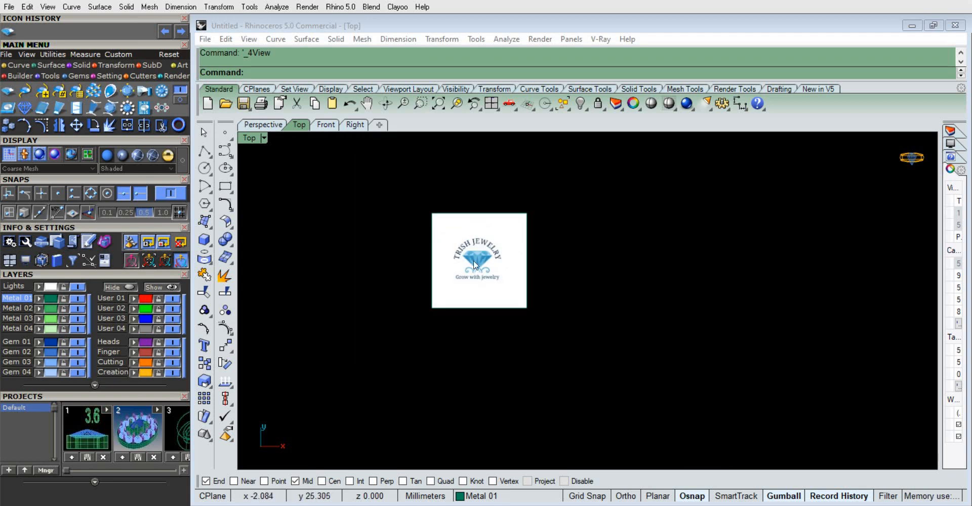
pyautogui.scroll(2, 471, 261)
pyautogui.moveTo(478, 278); pyautogui.dragTo(548, 295, button='right')
pyautogui.scroll(4, 548, 298)
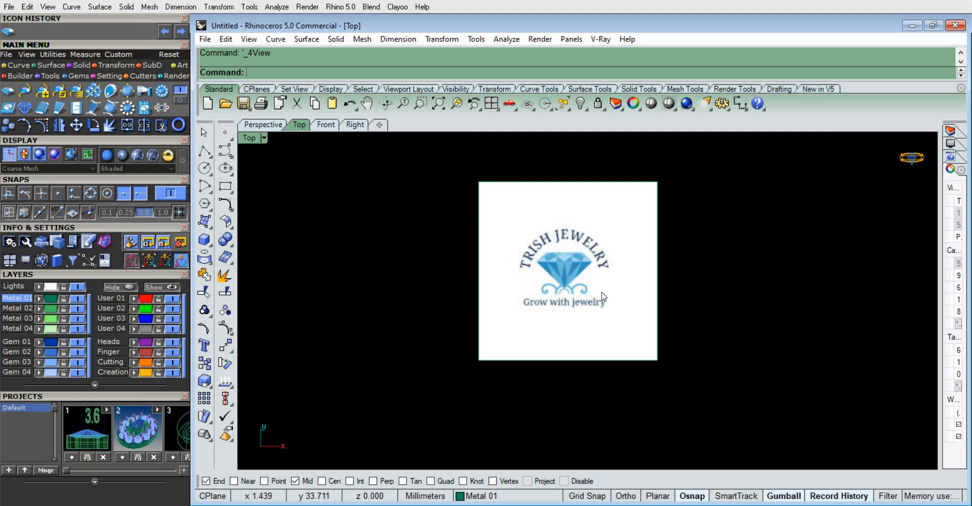
pyautogui.scroll(1, 577, 311)
# Scale the logo picture down to about one fifth of its size and move it away from the origin
pyautogui.click(585, 316)
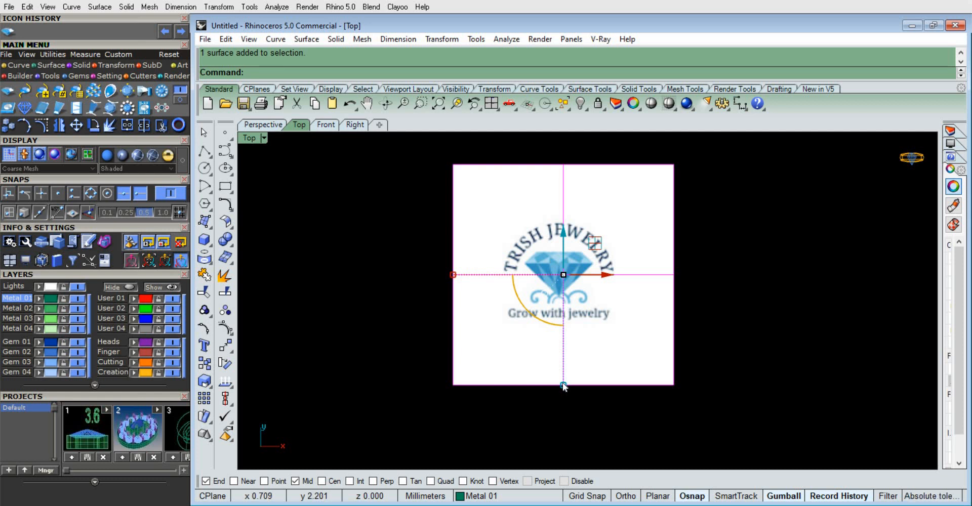
pyautogui.click(777, 385)
pyautogui.click(498, 334)
pyautogui.moveTo(564, 384); pyautogui.dragTo(584, 303)
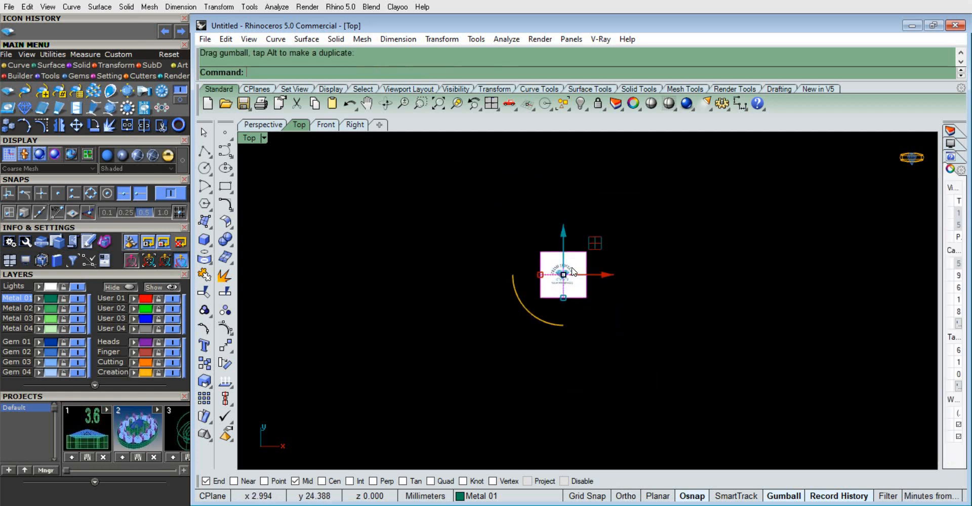
pyautogui.scroll(3, 567, 304)
pyautogui.scroll(1, 566, 283)
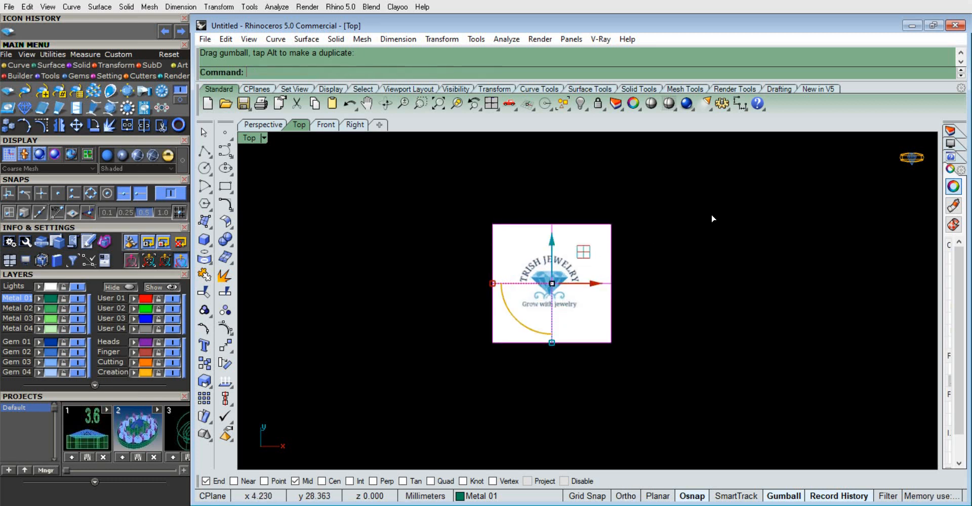
pyautogui.moveTo(581, 254); pyautogui.dragTo(902, 173)
pyautogui.click(361, 347)
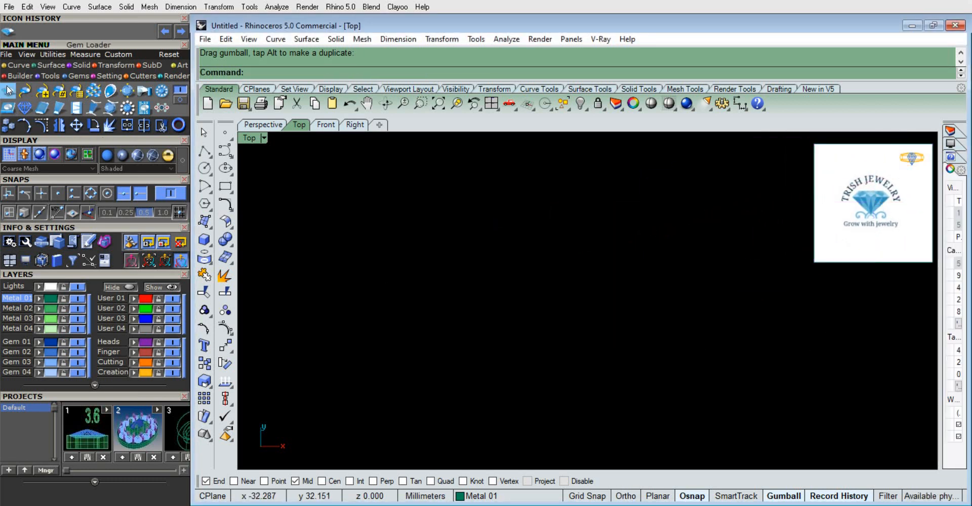
# Load a 2 mm round diamond at the origin with the Gem Loader
pyautogui.click(73, 76)
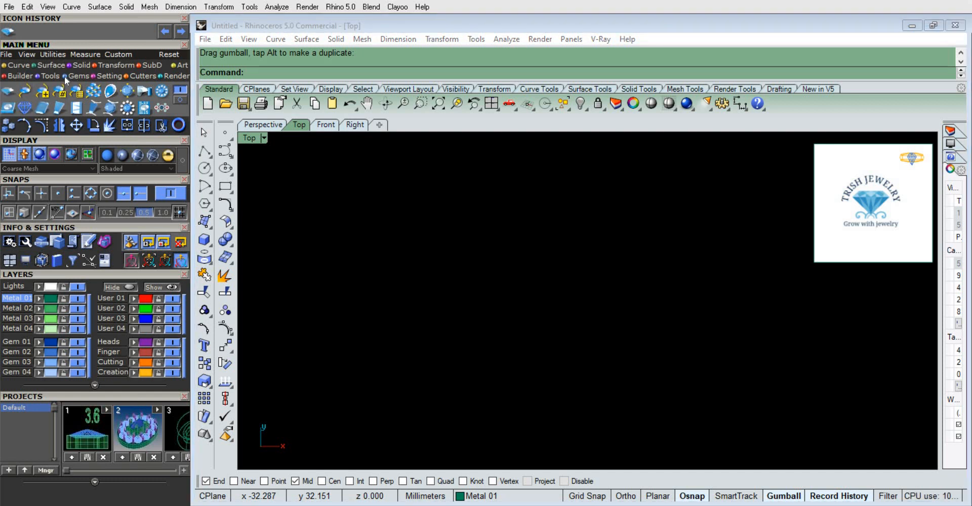
pyautogui.click(7, 94)
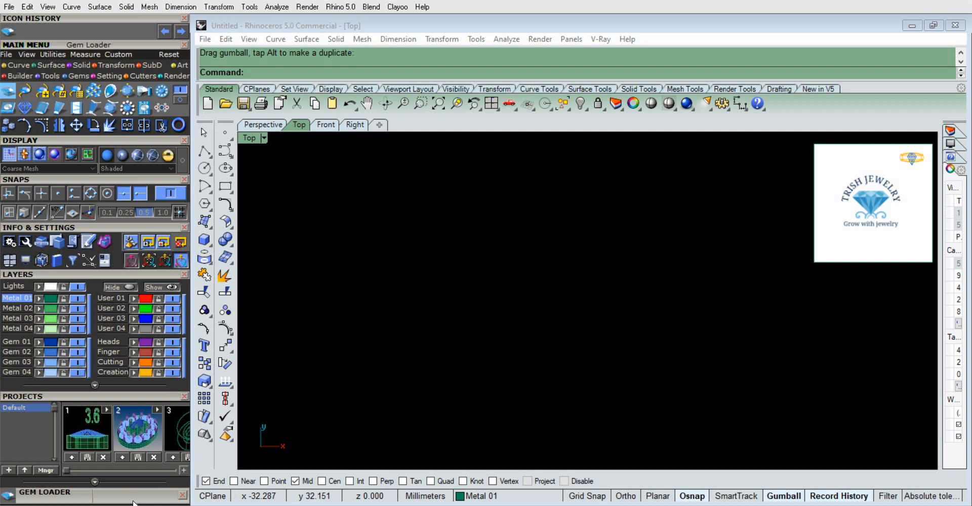
pyautogui.click(101, 501)
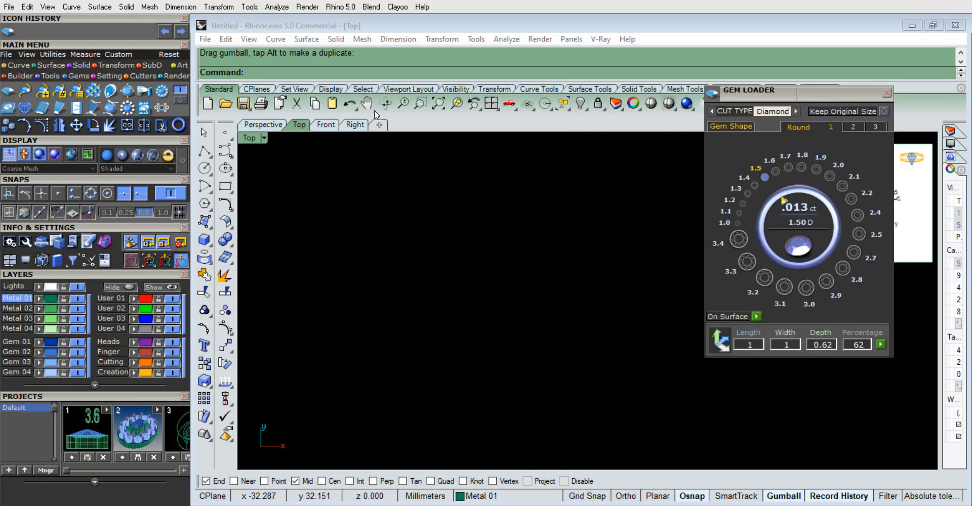
pyautogui.moveTo(234, 43); pyautogui.dragTo(235, 31)
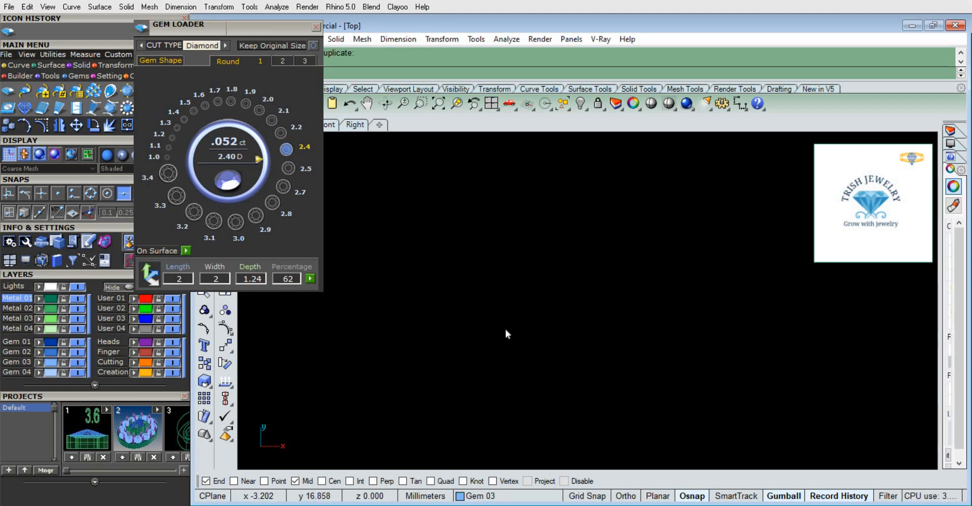
pyautogui.click(531, 312)
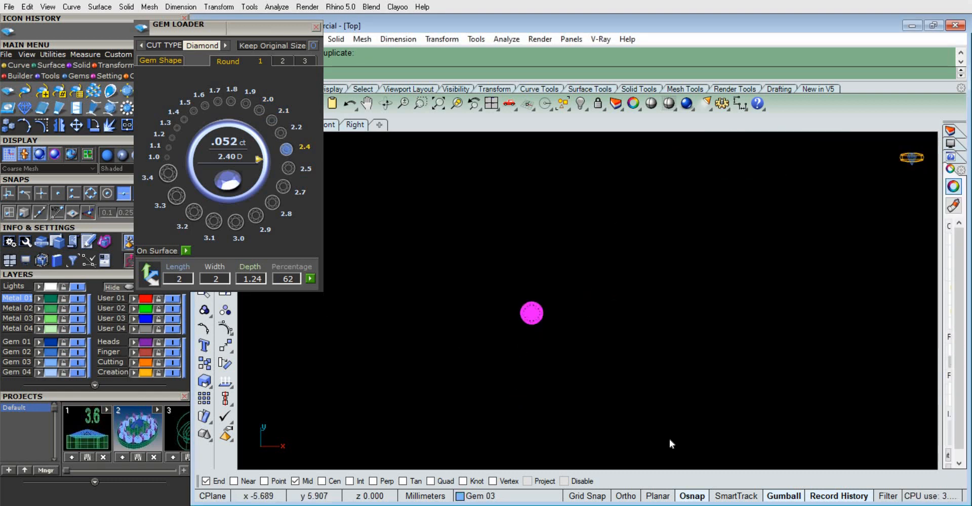
# Reposition the logo picture slightly closer to the gem, keeping it clear of the modelling area
pyautogui.scroll(-7, 574, 366)
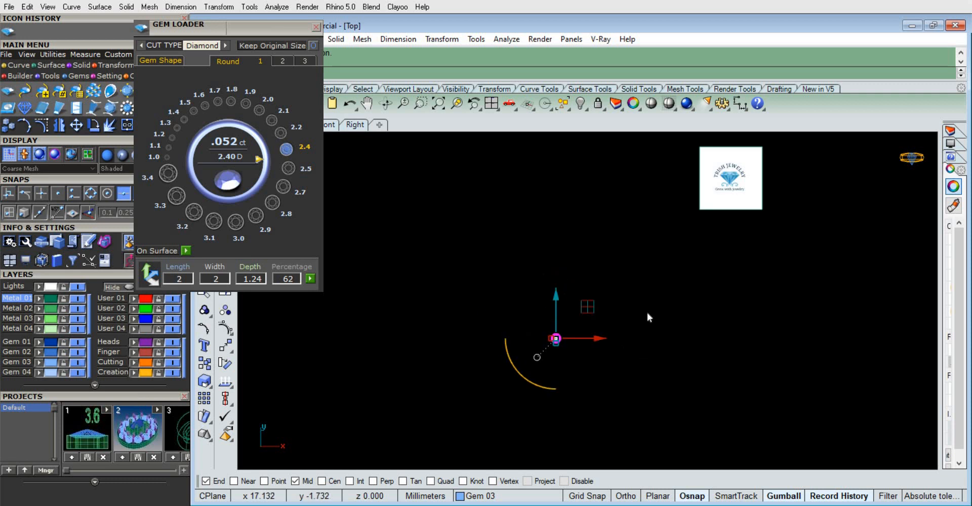
pyautogui.click(648, 310)
pyautogui.moveTo(722, 177); pyautogui.dragTo(856, 271)
pyautogui.click(572, 309)
pyautogui.scroll(7, 559, 355)
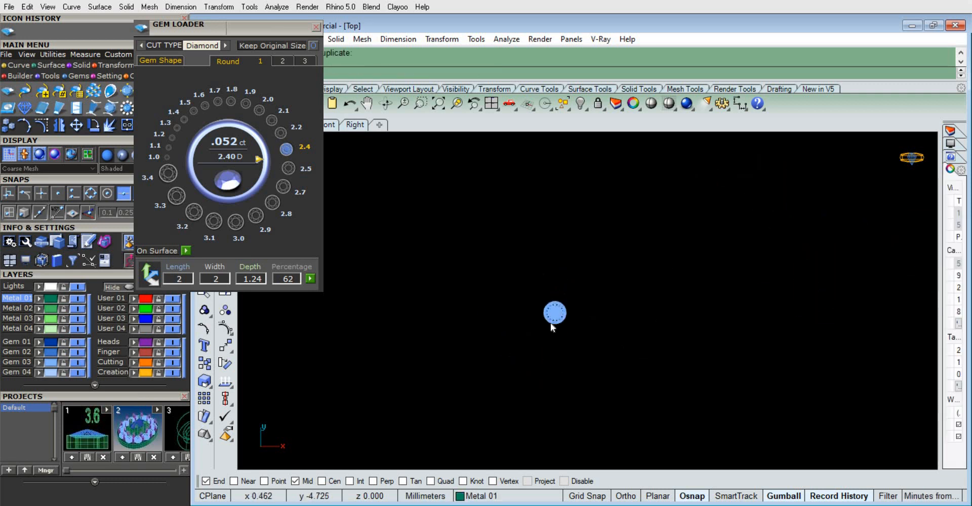
pyautogui.click(551, 323)
pyautogui.scroll(5, 568, 310)
pyautogui.moveTo(615, 346); pyautogui.dragTo(568, 345, button='right')
pyautogui.scroll(-7, 569, 315)
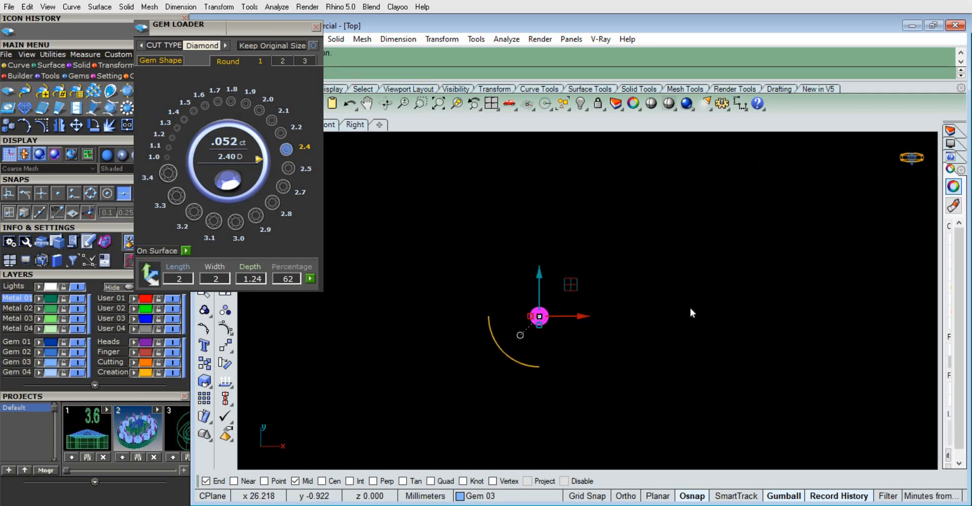
pyautogui.scroll(-6, 750, 306)
pyautogui.moveTo(896, 271); pyautogui.dragTo(754, 192)
pyautogui.click(732, 311)
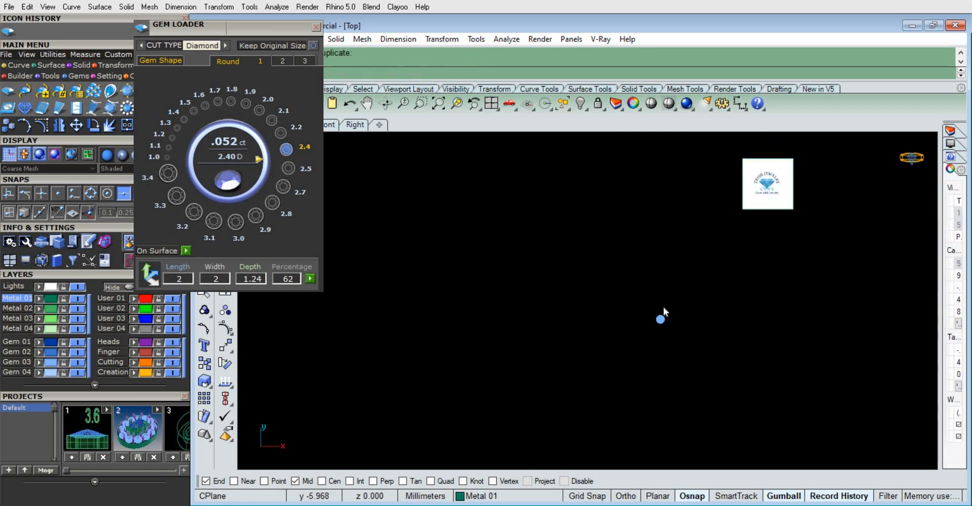
# Load a 1.8 mm round diamond with the Gem Loader and move it above the 2 mm gem in the top view
pyautogui.scroll(8, 667, 307)
pyautogui.scroll(7, 630, 350)
pyautogui.moveTo(641, 331); pyautogui.dragTo(544, 293, button='right')
pyautogui.scroll(7, 552, 283)
pyautogui.click(507, 307)
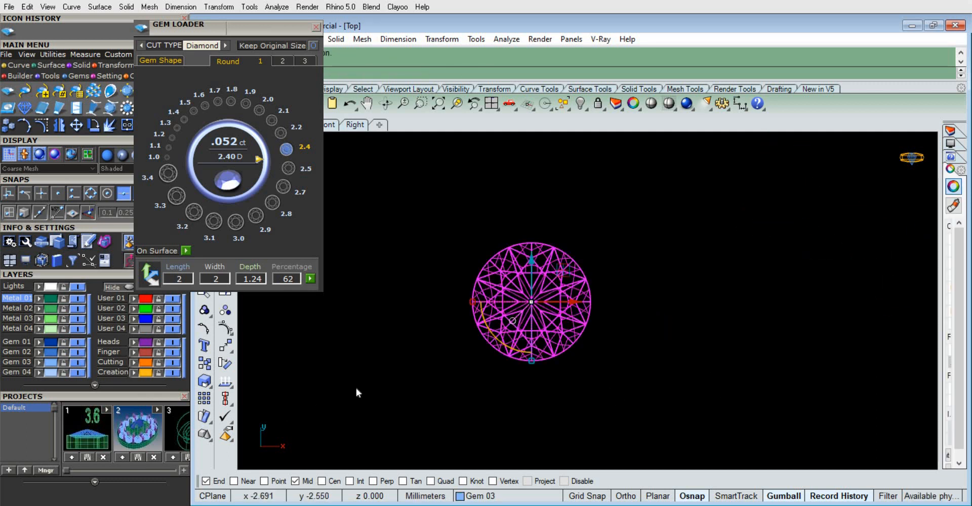
pyautogui.click(476, 344)
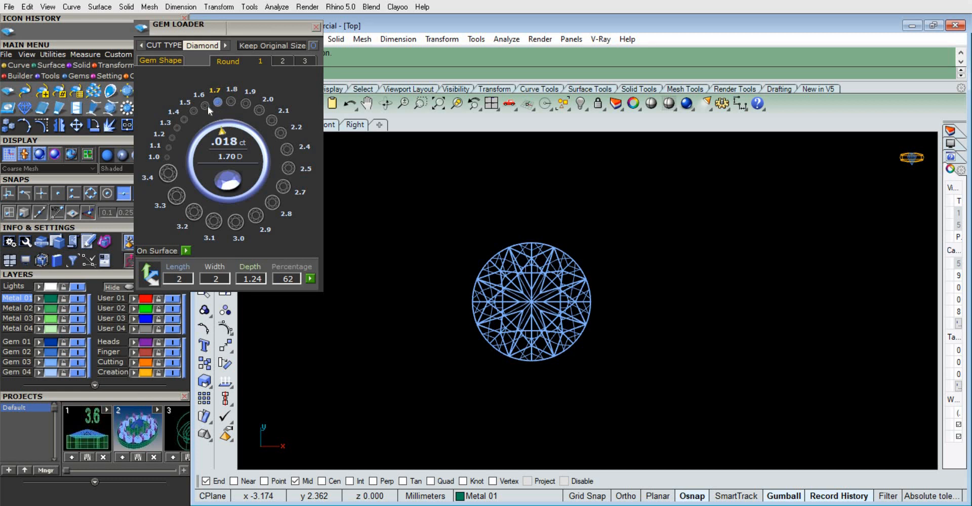
pyautogui.click(231, 100)
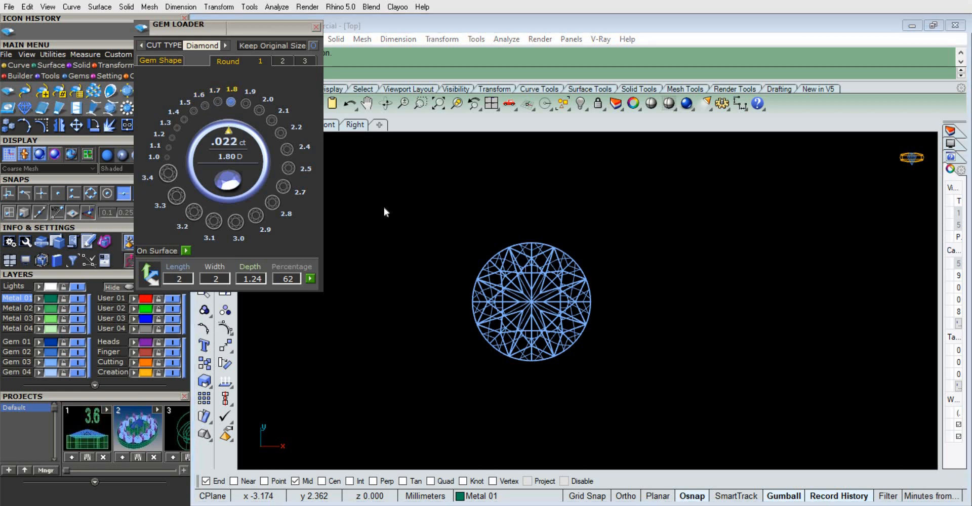
pyautogui.click(537, 290)
pyautogui.moveTo(537, 289); pyautogui.dragTo(527, 173)
pyautogui.click(599, 247)
pyautogui.scroll(-8, 531, 202)
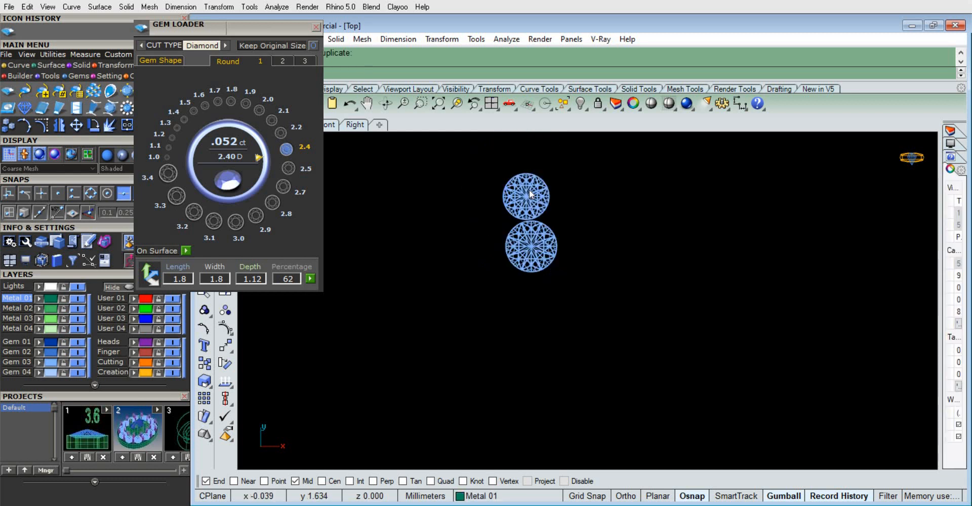
# Align the 1.8 mm gem vertically over the centre of the 2 mm gem, with their edges almost touching
pyautogui.scroll(8, 530, 189)
pyautogui.click(494, 223)
pyautogui.scroll(-8, 494, 223)
pyautogui.scroll(10, 493, 185)
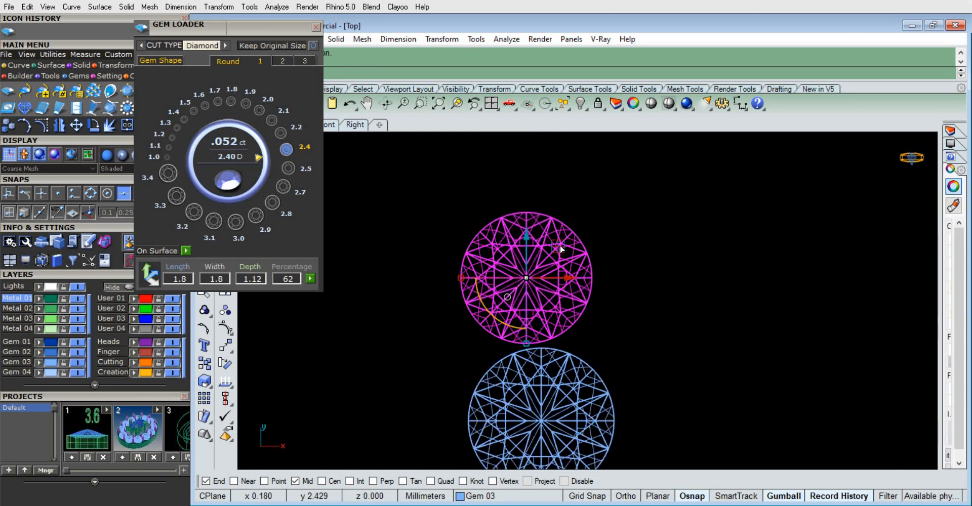
pyautogui.moveTo(560, 248); pyautogui.dragTo(574, 248)
pyautogui.click(609, 293)
pyautogui.scroll(4, 577, 303)
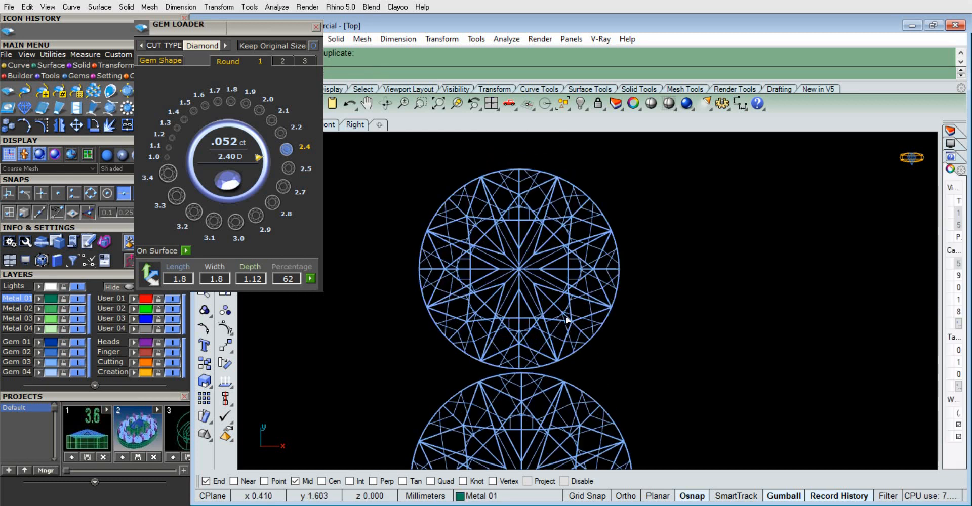
pyautogui.click(527, 327)
pyautogui.moveTo(483, 304); pyautogui.dragTo(484, 305)
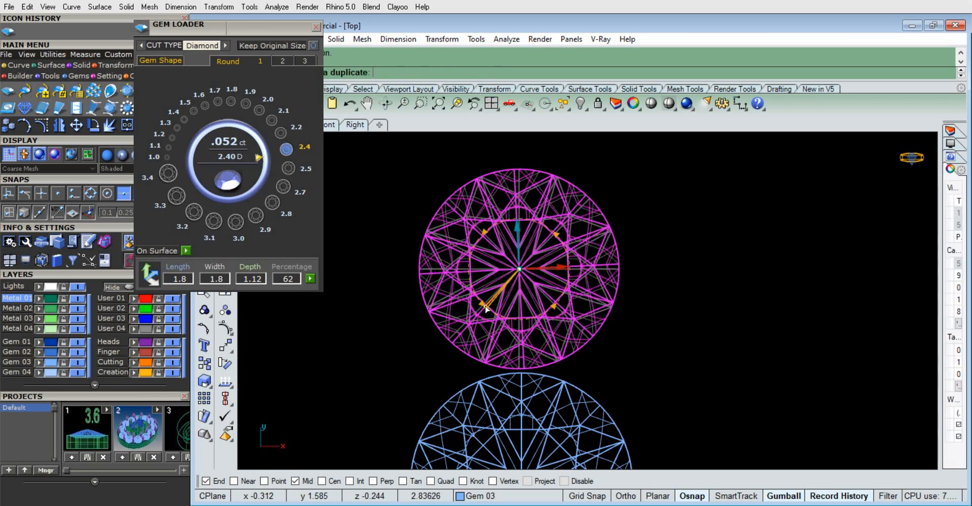
pyautogui.click(688, 363)
pyautogui.scroll(-4, 537, 326)
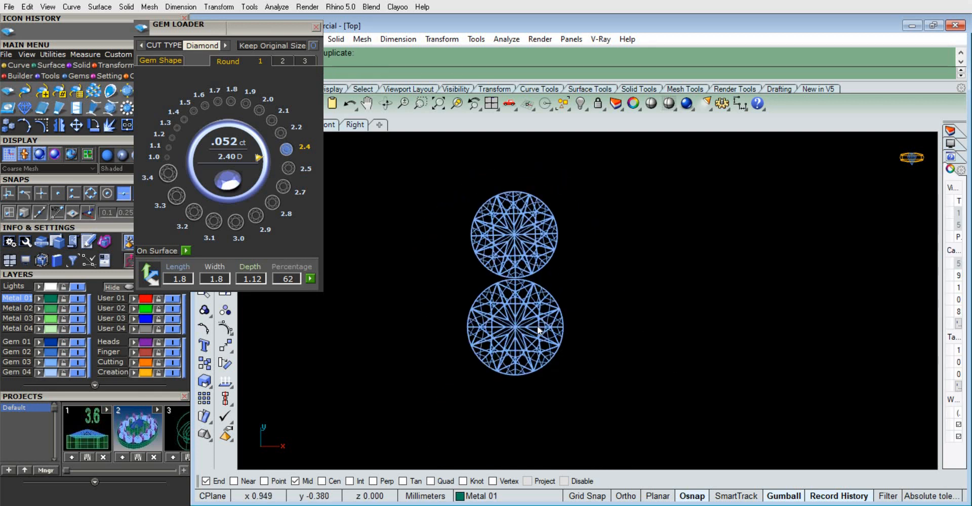
# Create outline curves of both gems with Gem Profile and hide the Gem 03 layer
pyautogui.scroll(4, 537, 326)
pyautogui.scroll(-4, 557, 339)
pyautogui.click(515, 254)
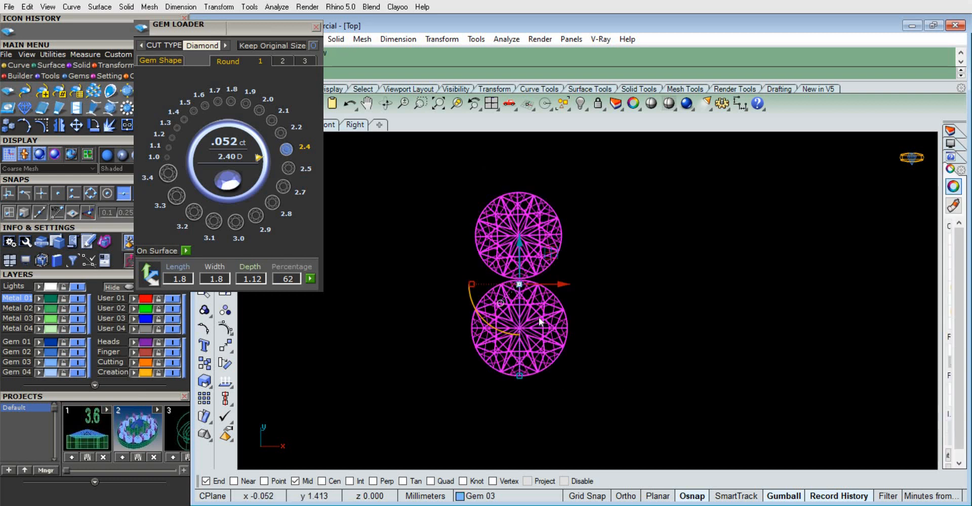
pyautogui.press('F6')
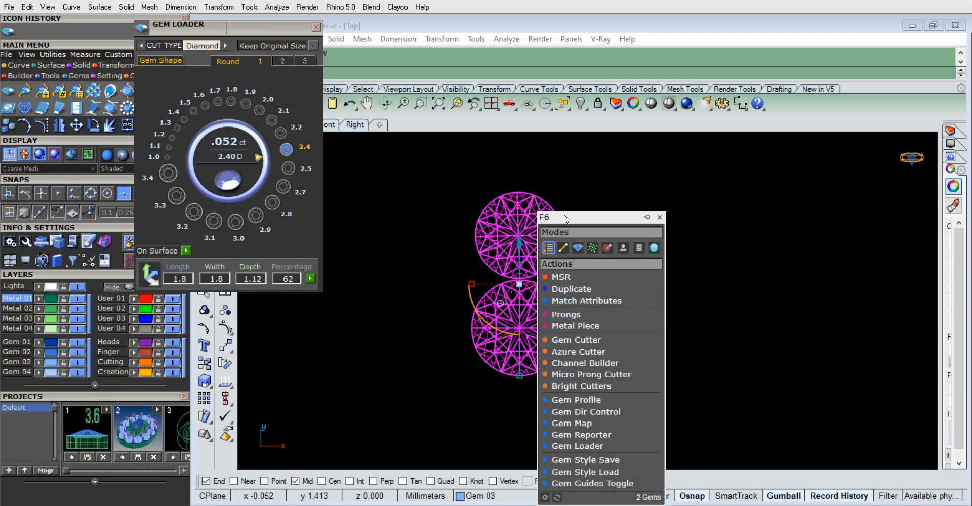
pyautogui.moveTo(585, 217); pyautogui.dragTo(592, 213)
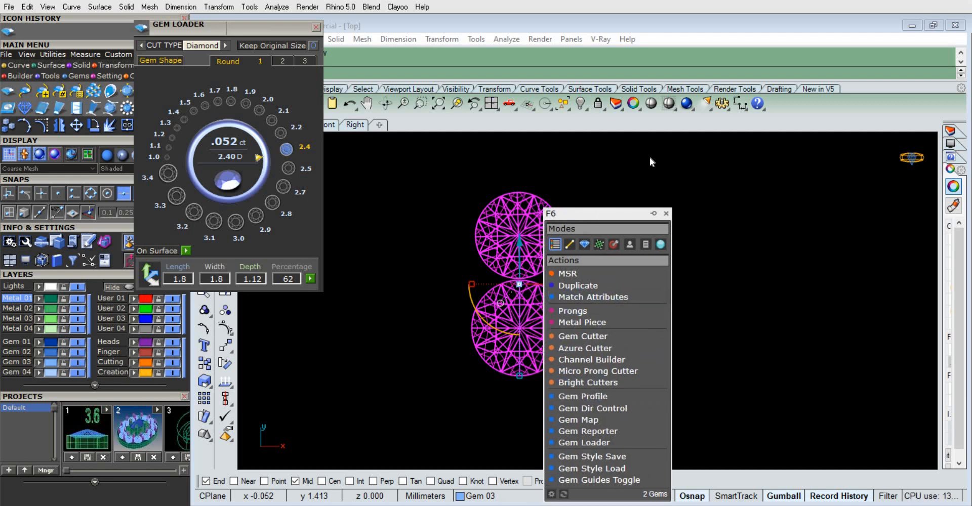
pyautogui.moveTo(650, 158); pyautogui.dragTo(659, 121)
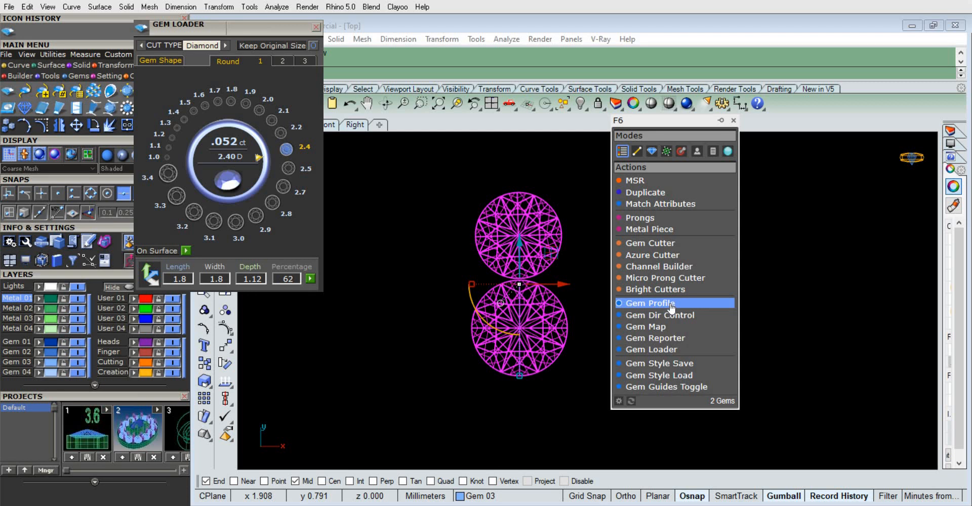
pyautogui.click(654, 304)
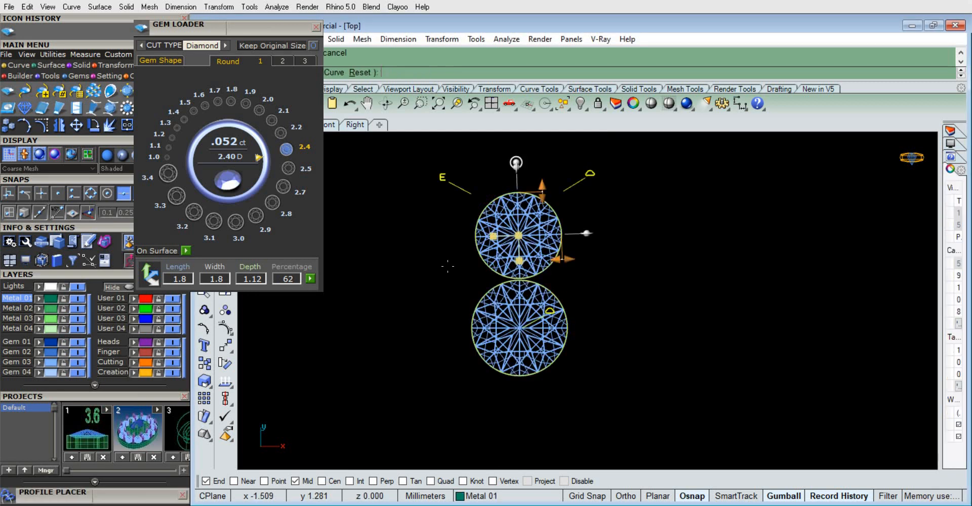
pyautogui.press('Escape')
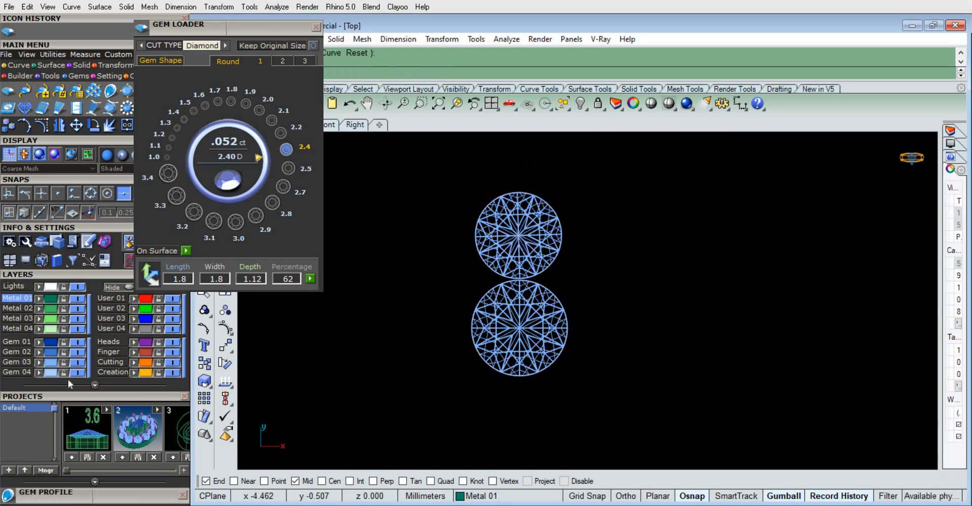
pyautogui.click(77, 362)
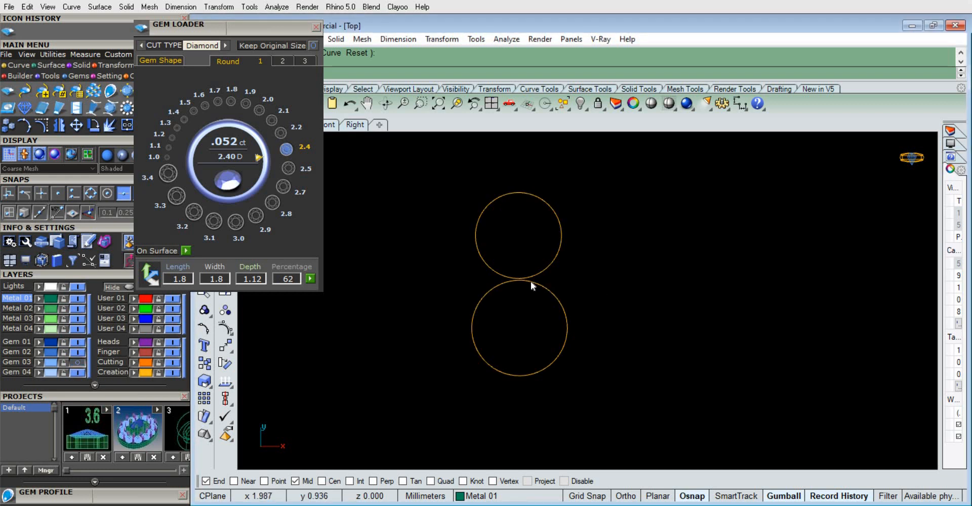
# Move the Gem Loader out of the way and offset the 2 mm gem's outline curve outward by 0.15 mm
pyautogui.scroll(5, 530, 281)
pyautogui.click(429, 328)
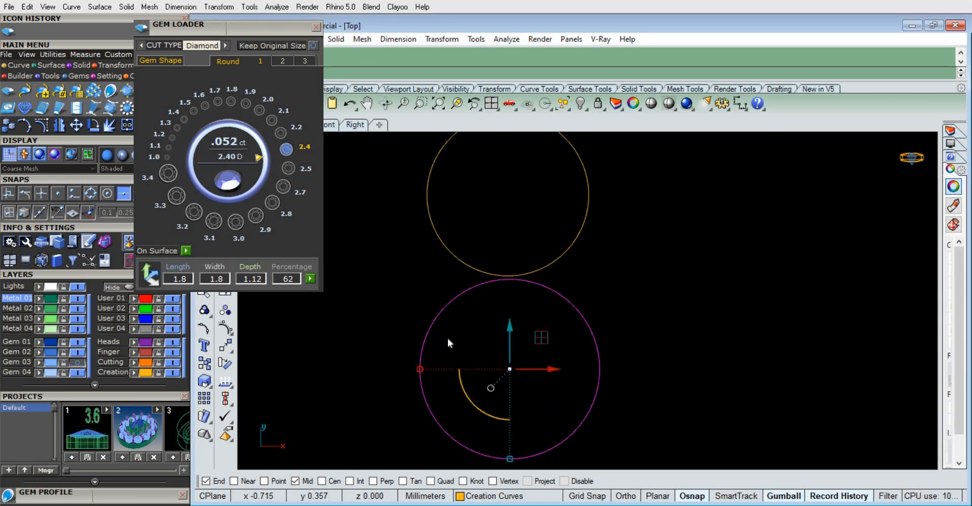
pyautogui.write('Off')
pyautogui.moveTo(265, 22); pyautogui.dragTo(96, 499)
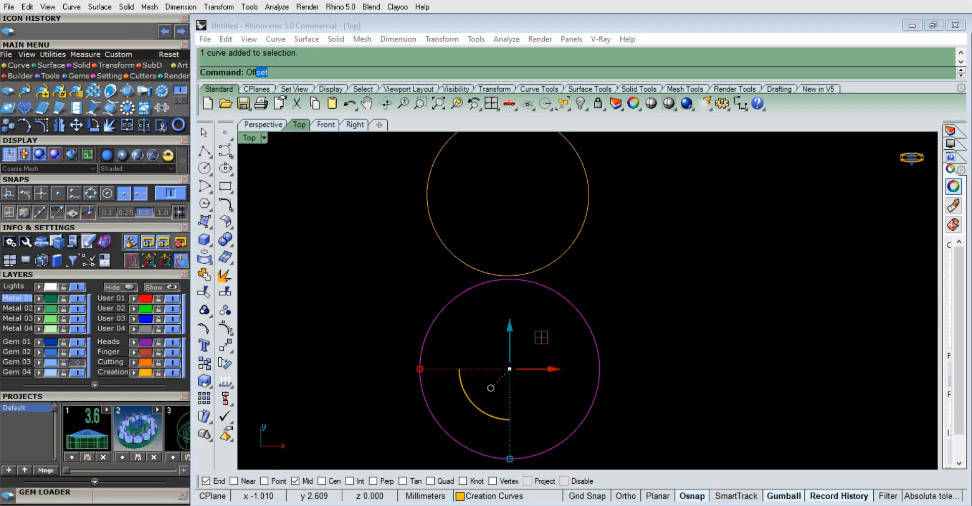
pyautogui.click(317, 49)
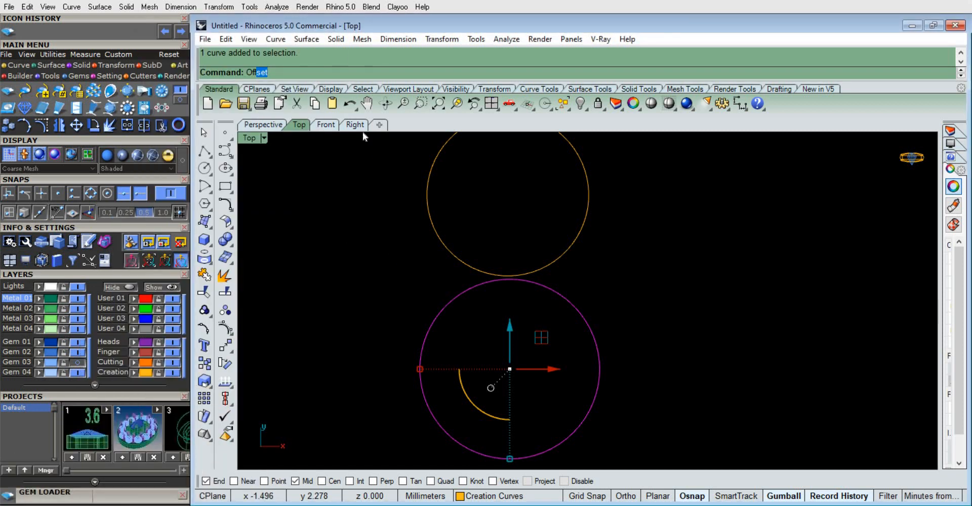
pyautogui.press('Return')
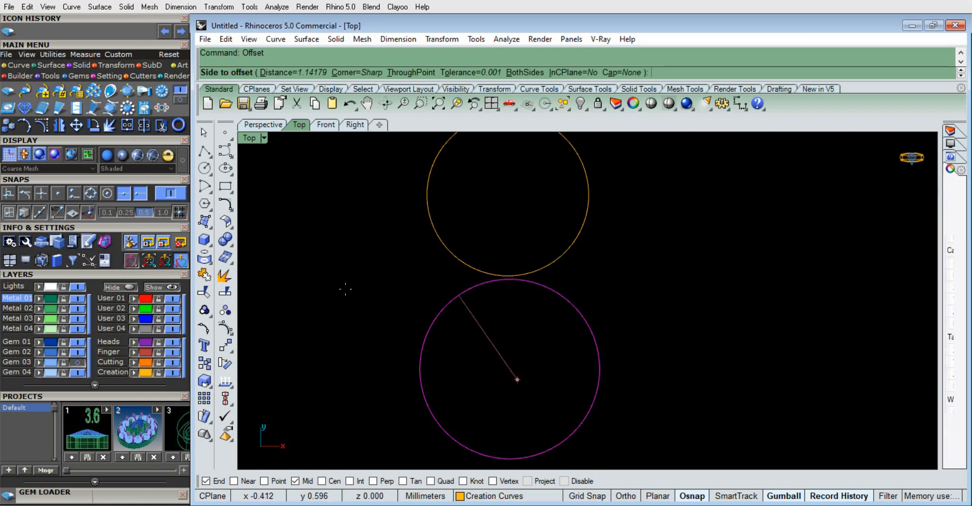
pyautogui.write('.15')
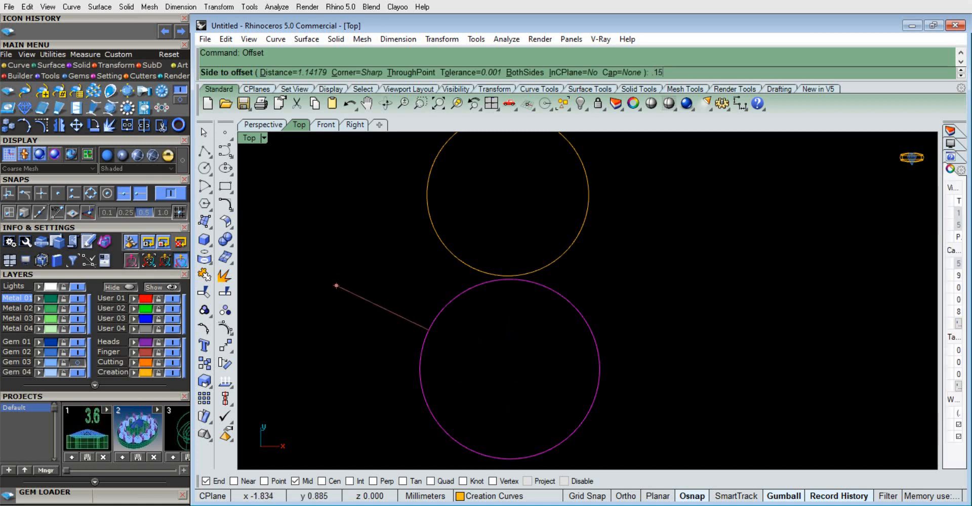
pyautogui.press('Return')
pyautogui.click(345, 289)
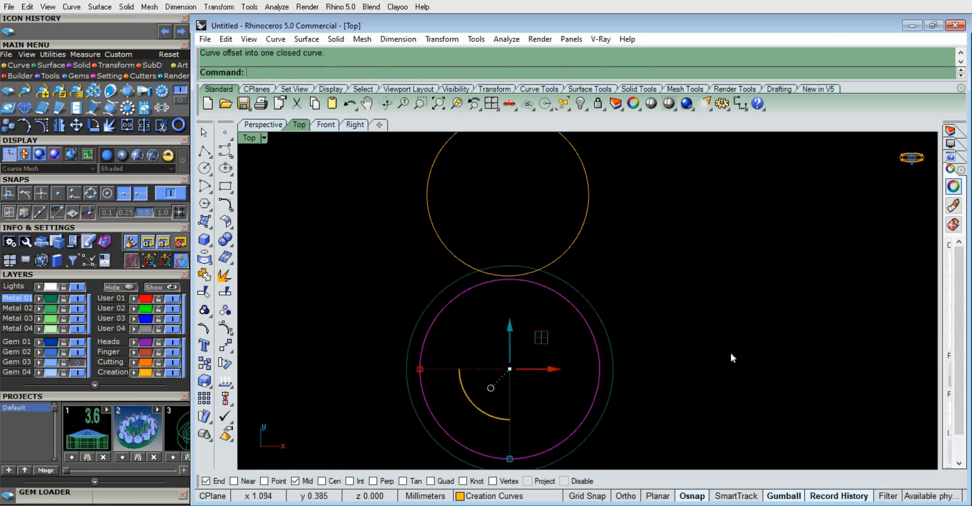
# Offset the 1.8 mm gem's outline curve outward by the same 0.15 mm
pyautogui.click(664, 331)
pyautogui.scroll(-2, 664, 331)
pyautogui.scroll(4, 551, 243)
pyautogui.moveTo(518, 250); pyautogui.dragTo(475, 244)
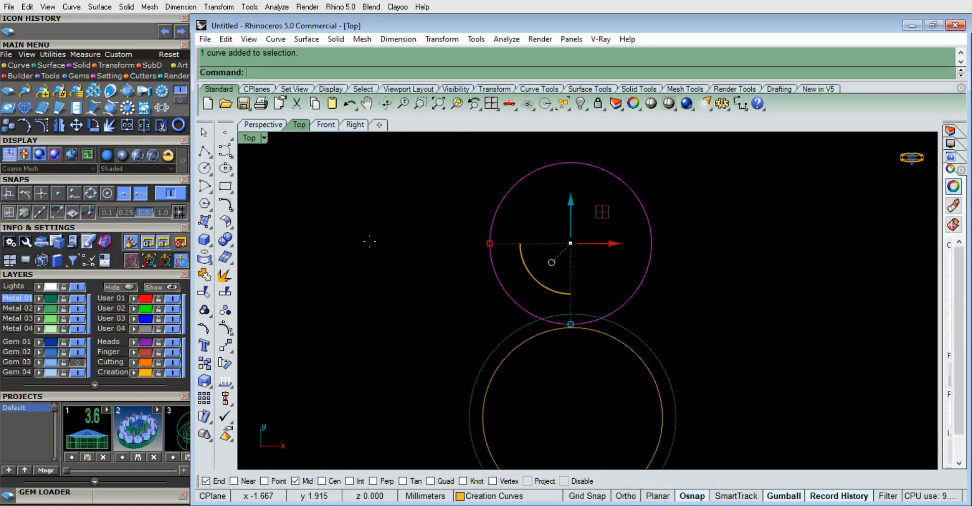
pyautogui.press('Return')
pyautogui.click(356, 241)
pyautogui.scroll(-10, 551, 273)
pyautogui.scroll(14, 619, 276)
pyautogui.scroll(-6, 579, 322)
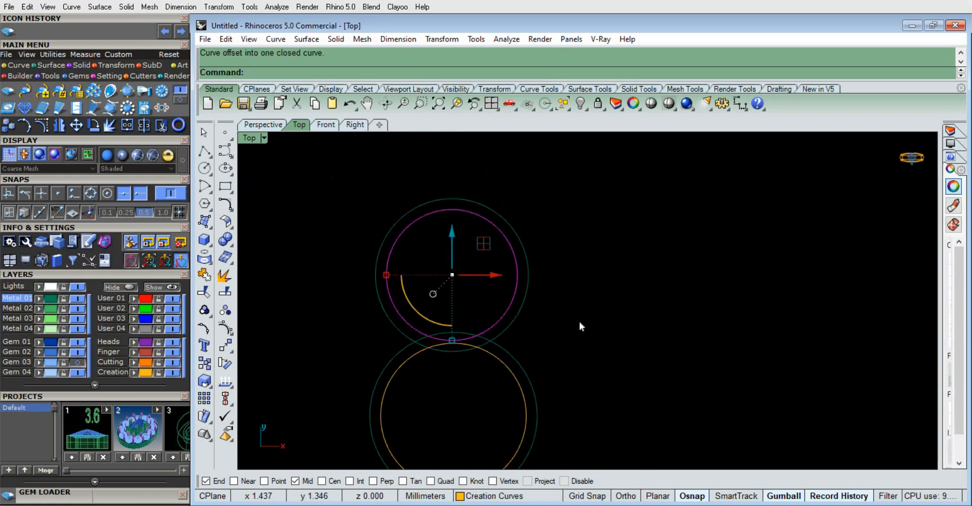
pyautogui.click(579, 322)
# Show the Gem 03 layer and move the 1.8 mm gem with its two curves up until each offset circle touches the other gem's edge
pyautogui.click(78, 362)
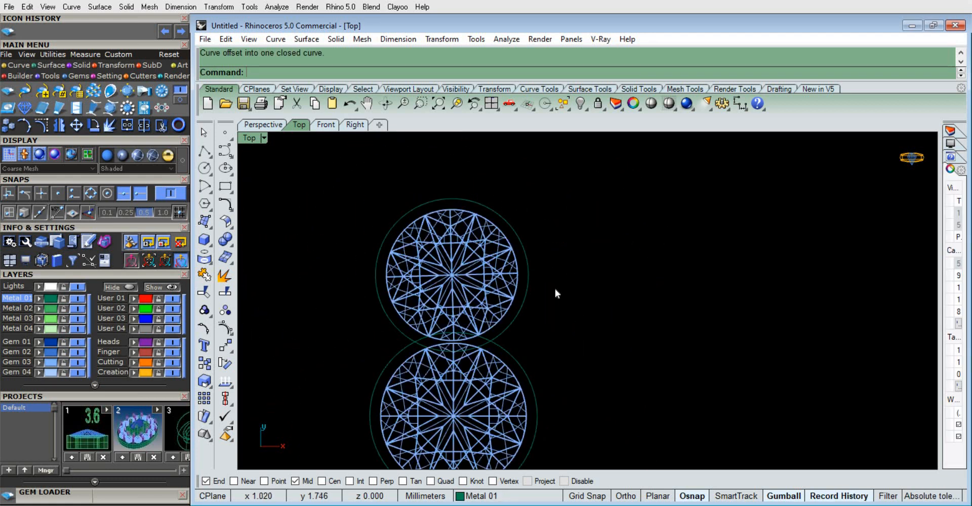
pyautogui.click(490, 261)
pyautogui.scroll(2, 436, 323)
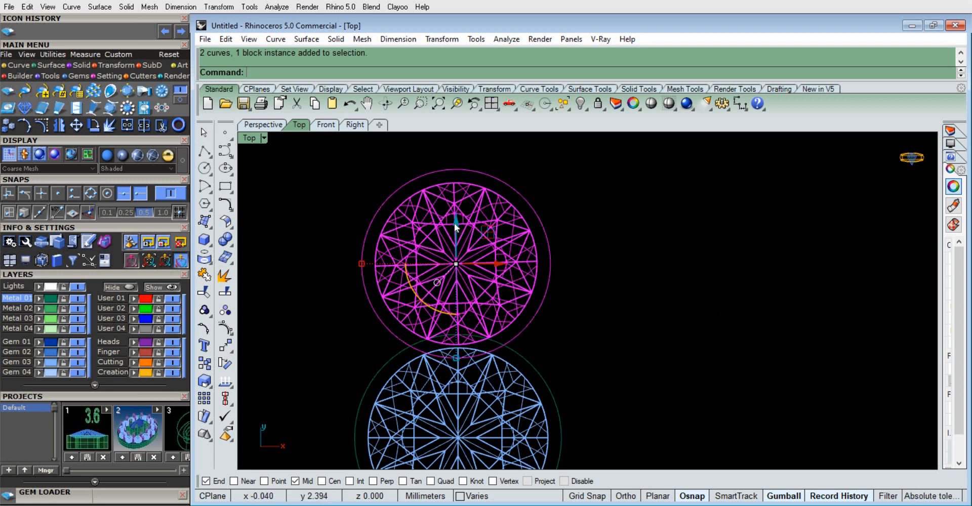
pyautogui.moveTo(454, 223); pyautogui.dragTo(466, 214)
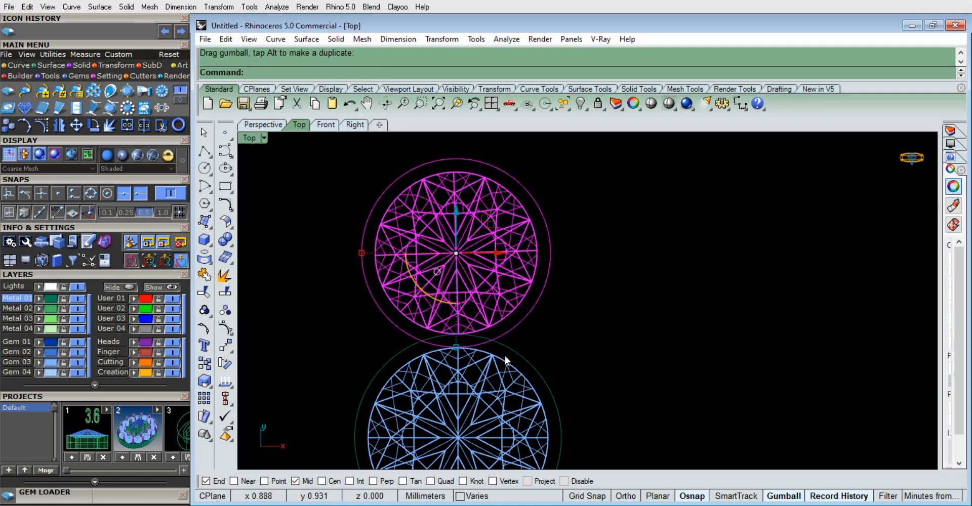
pyautogui.click(573, 323)
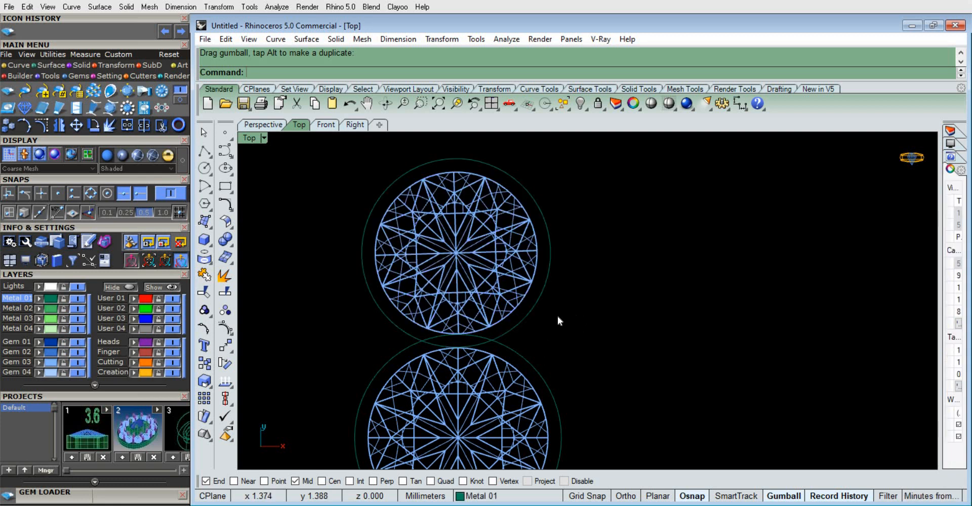
pyautogui.scroll(-4, 612, 296)
pyautogui.scroll(2, 590, 340)
pyautogui.moveTo(588, 338); pyautogui.dragTo(581, 300, button='right')
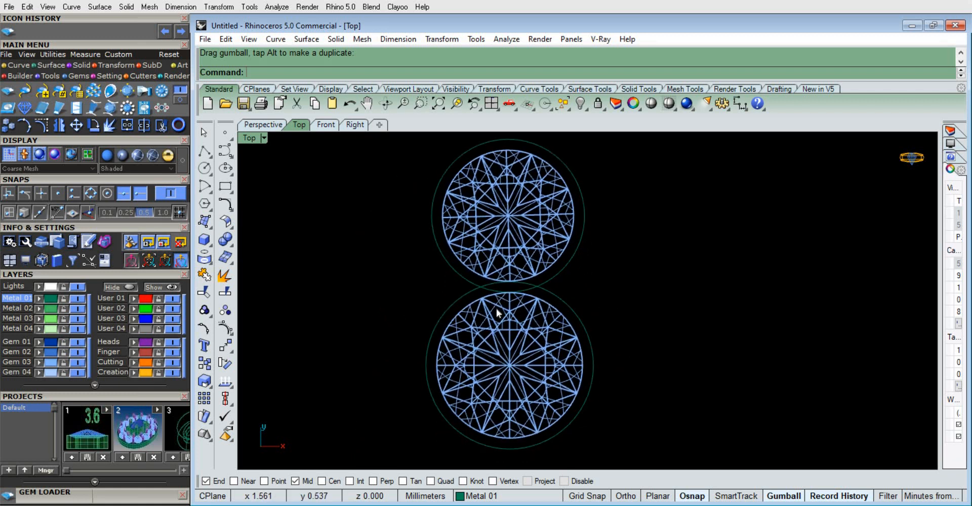
# Offset the 2 mm gem's outer curve inward with the ThroughPoint option to a facet point inside the gem, with the Gem 03 layer shown
pyautogui.click(77, 363)
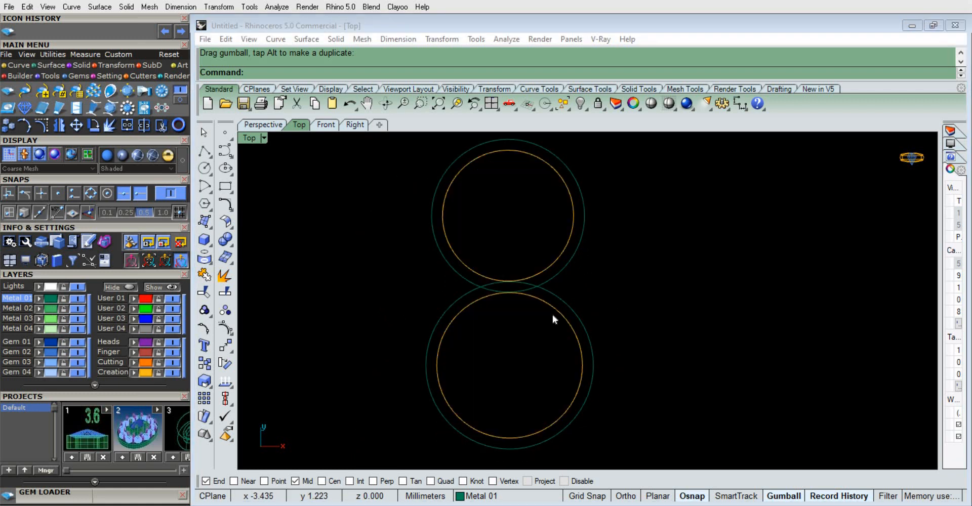
pyautogui.scroll(-1, 601, 290)
pyautogui.scroll(2, 588, 223)
pyautogui.click(581, 367)
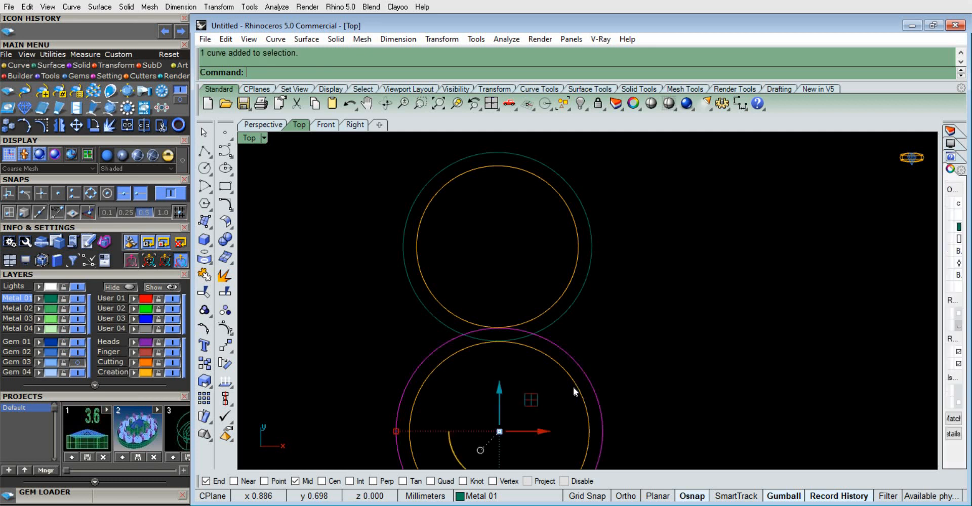
pyautogui.write('O')
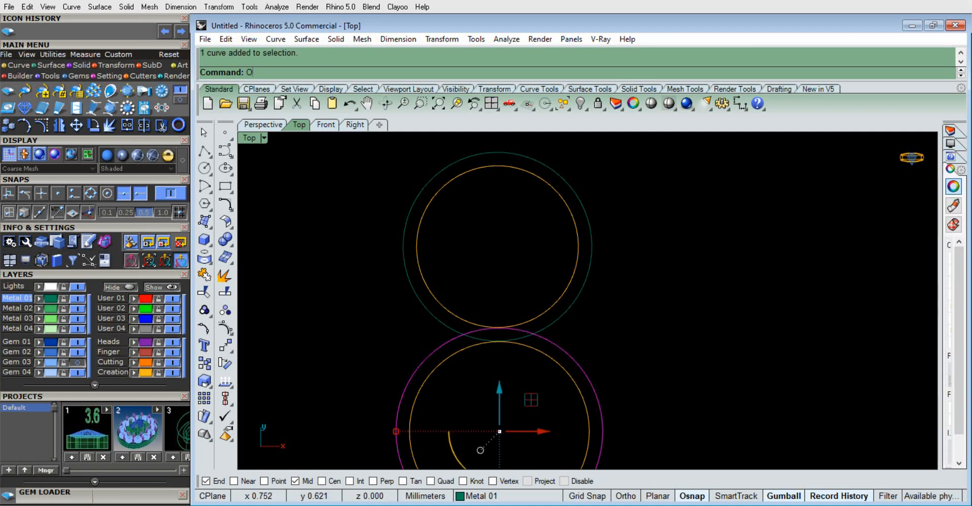
pyautogui.write('ffset')
pyautogui.press('Return')
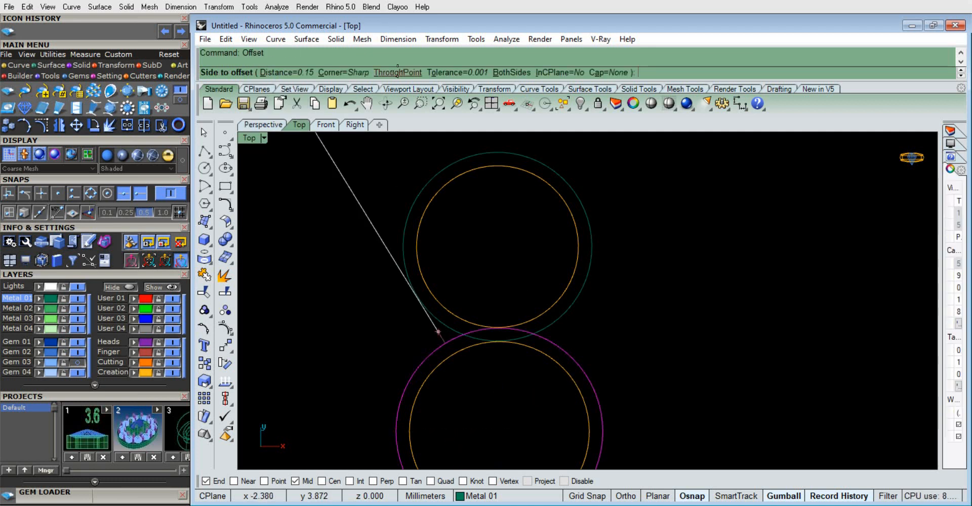
pyautogui.click(397, 72)
pyautogui.click(78, 363)
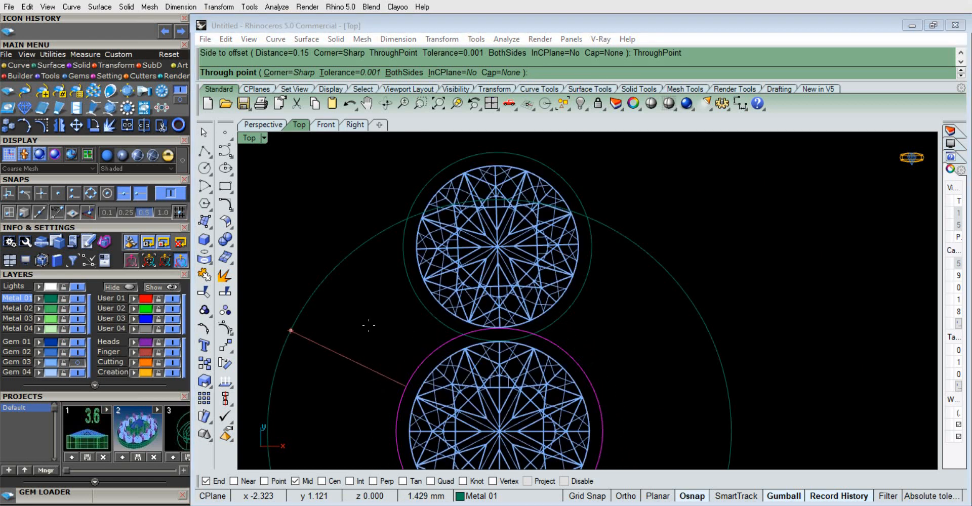
pyautogui.scroll(-2, 369, 326)
pyautogui.scroll(5, 448, 377)
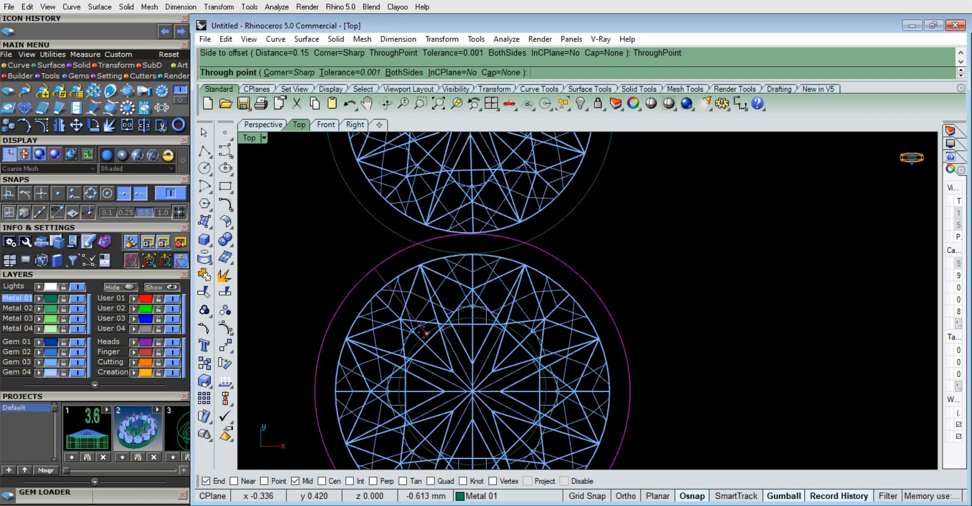
pyautogui.scroll(1, 416, 329)
pyautogui.scroll(1, 412, 329)
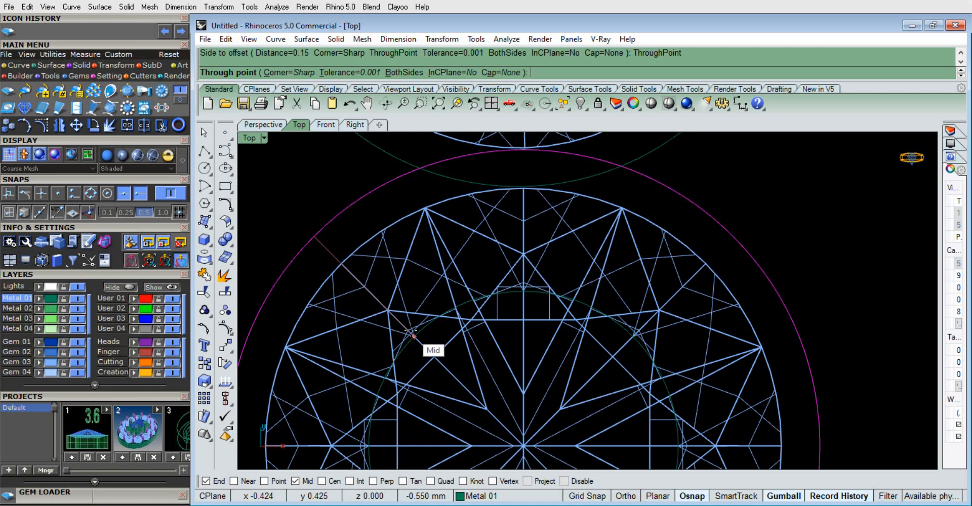
pyautogui.click(411, 332)
pyautogui.scroll(-5, 466, 278)
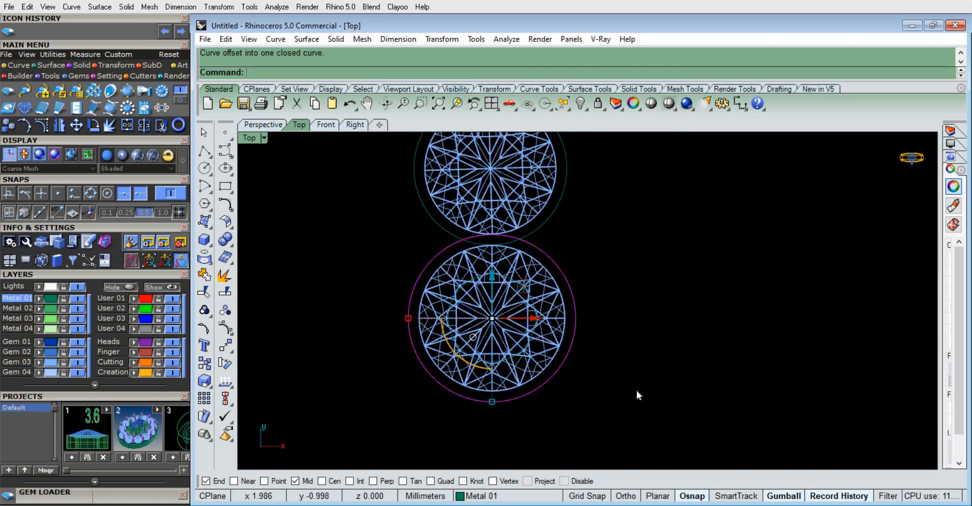
pyautogui.scroll(3, 531, 335)
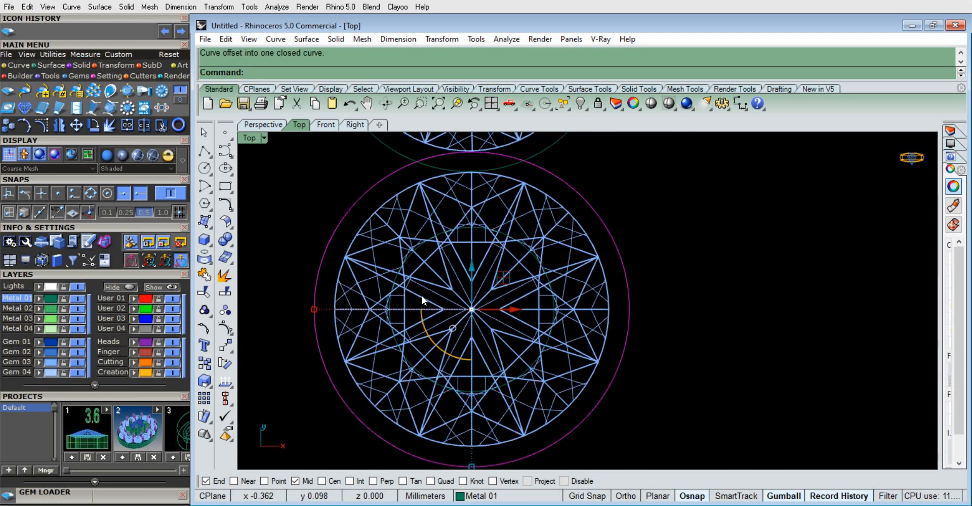
# Offset the 1.8 mm gem's profile curve inward by about 0.55 mm
pyautogui.scroll(-8, 471, 319)
pyautogui.scroll(6, 468, 228)
pyautogui.moveTo(469, 228); pyautogui.dragTo(488, 342, button='right')
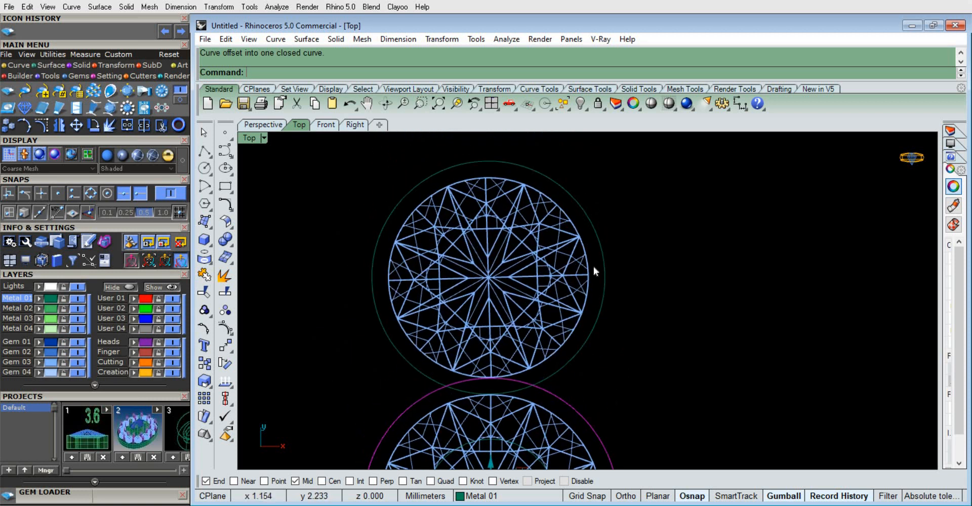
pyautogui.click(589, 281)
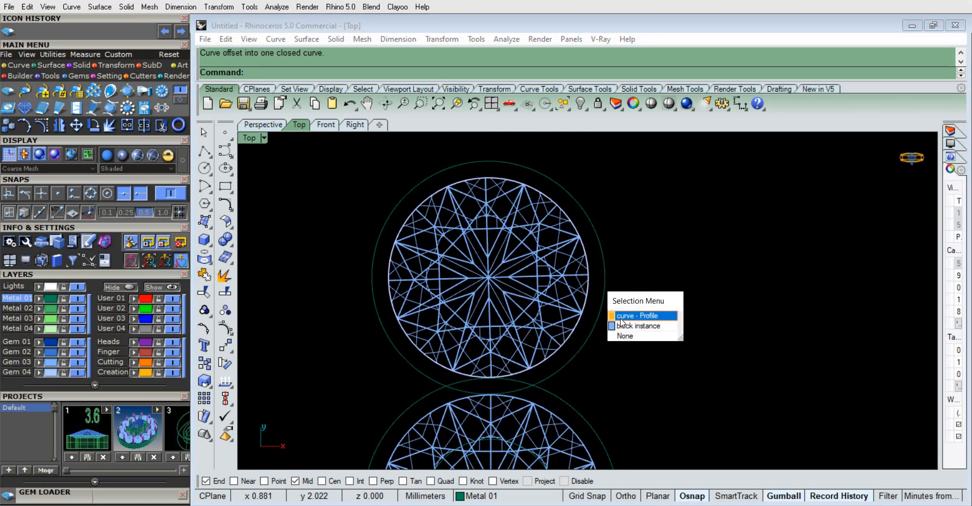
pyautogui.click(625, 315)
pyautogui.press('Return')
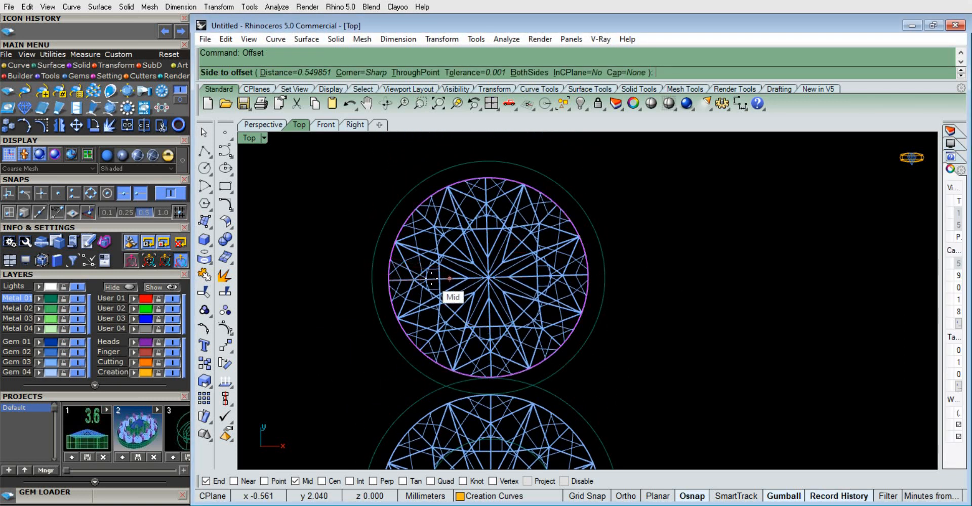
pyautogui.scroll(3, 429, 278)
pyautogui.click(429, 277)
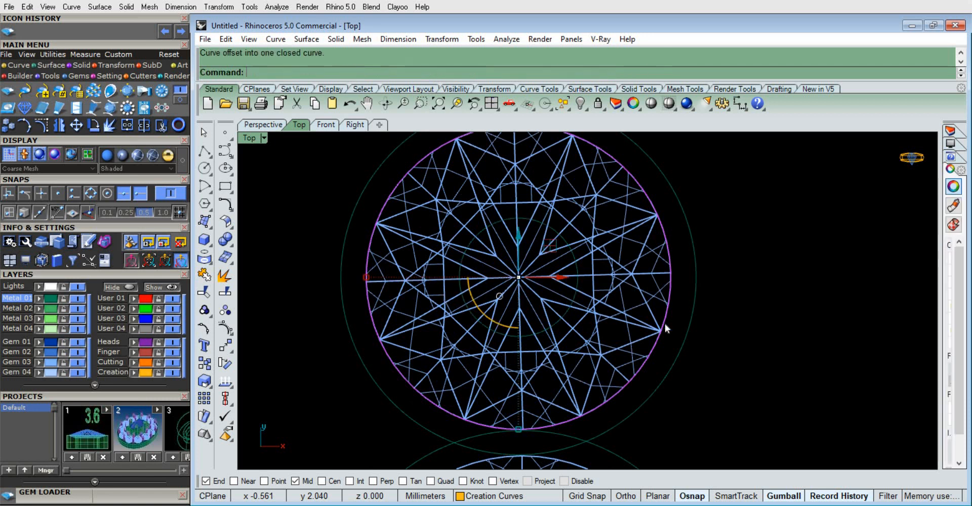
pyautogui.click(712, 362)
# Scale the inner circle of the 2 mm gem down uniformly to roughly half the gem's diameter
pyautogui.scroll(-8, 510, 294)
pyautogui.moveTo(542, 382); pyautogui.dragTo(546, 293, button='right')
pyautogui.scroll(4, 524, 347)
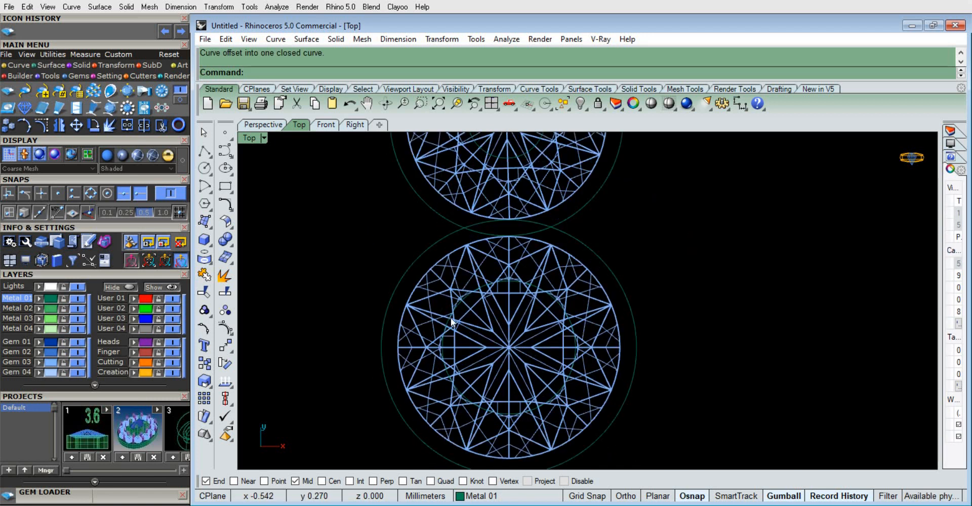
pyautogui.scroll(3, 459, 313)
pyautogui.click(429, 363)
pyautogui.scroll(-1, 432, 363)
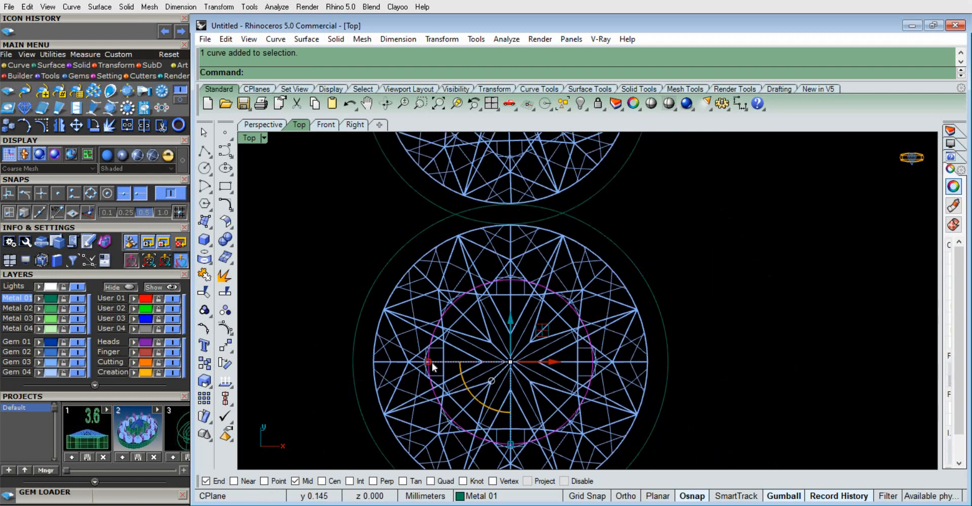
pyautogui.scroll(2, 432, 362)
pyautogui.moveTo(426, 360); pyautogui.dragTo(452, 368)
pyautogui.scroll(-4, 611, 310)
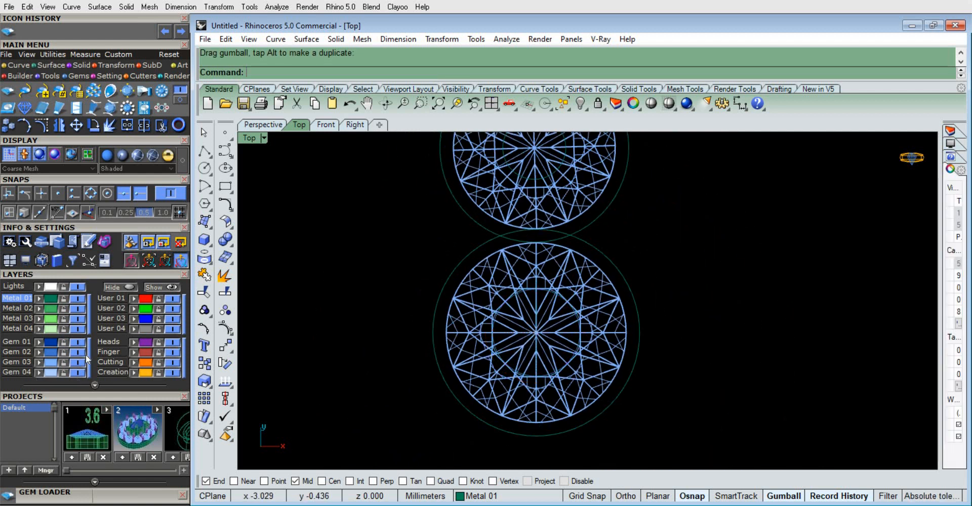
# Hide the Gem 03 layer and select the outer offset circle and inner circle of both gems
pyautogui.click(78, 362)
pyautogui.scroll(3, 509, 324)
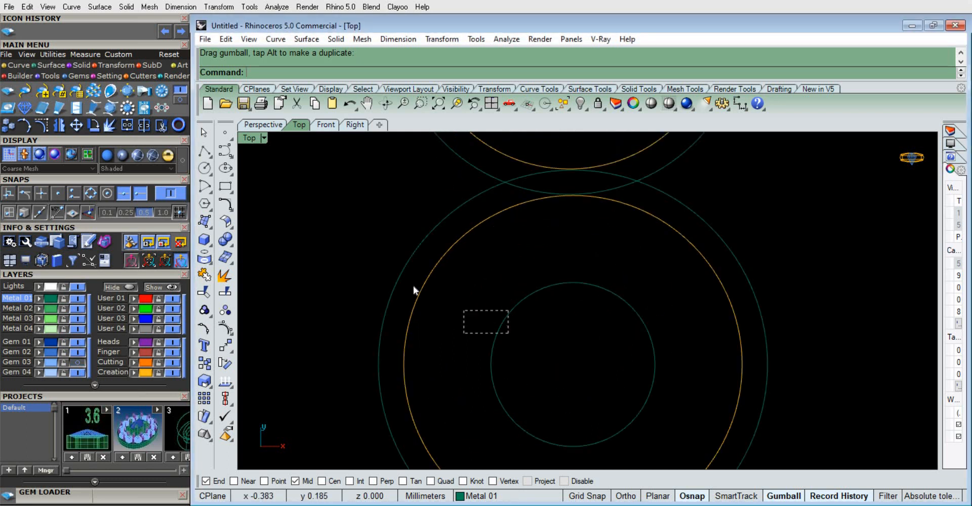
pyautogui.moveTo(413, 285); pyautogui.dragTo(407, 293)
pyautogui.scroll(-4, 420, 353)
pyautogui.scroll(2, 485, 220)
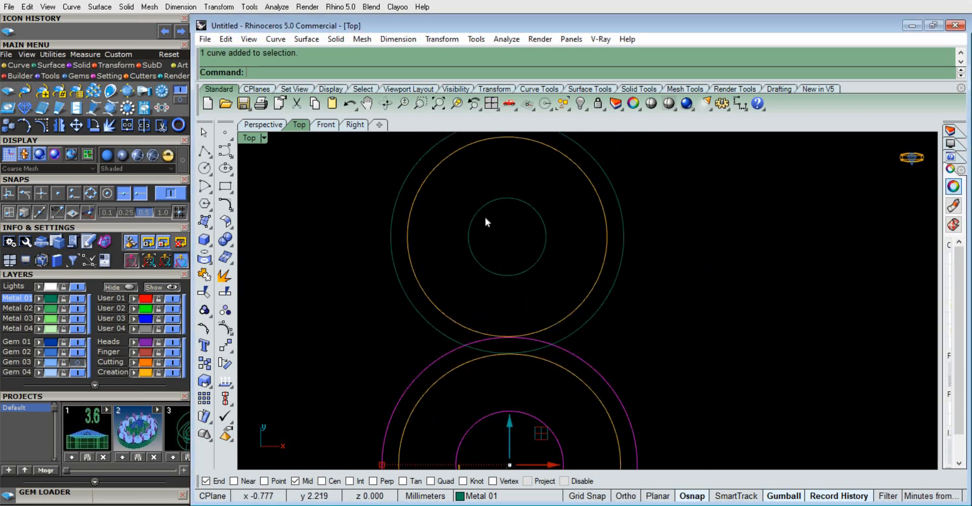
pyautogui.scroll(4, 412, 189)
pyautogui.keyDown('shift'); pyautogui.moveTo(437, 189); pyautogui.dragTo(379, 201); pyautogui.keyUp('shift')
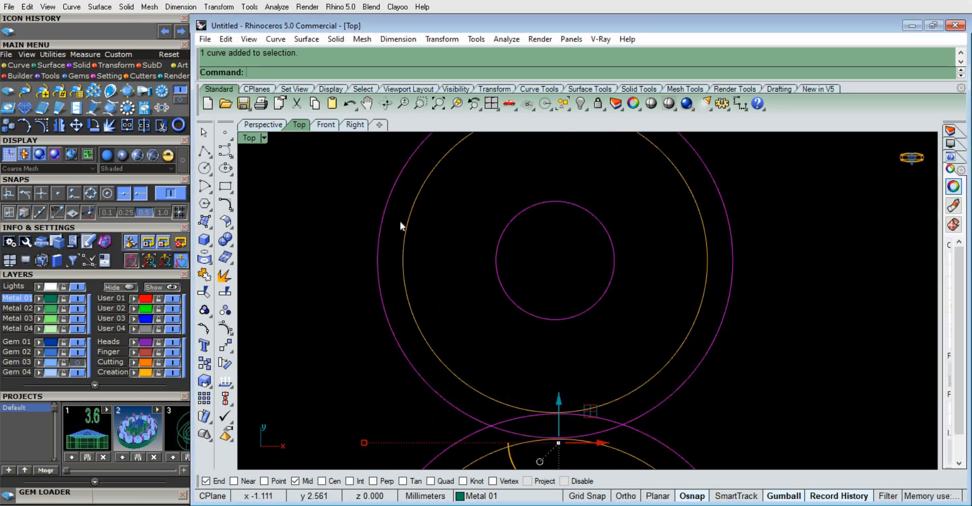
# Extrude the selected outer and inner circles of both gems as solids with a distance of -1.1 mm
pyautogui.scroll(-10, 400, 218)
pyautogui.click(260, 127)
pyautogui.scroll(-6, 521, 248)
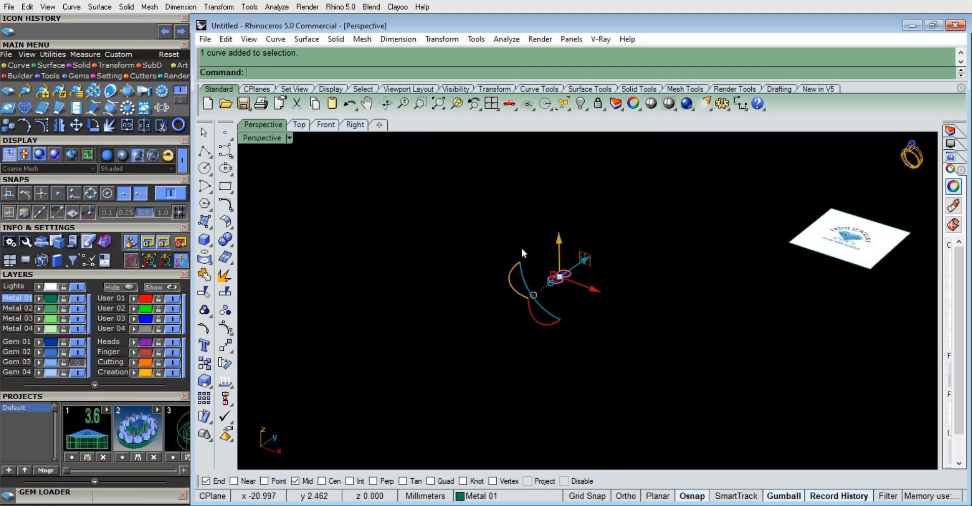
pyautogui.scroll(8, 564, 272)
pyautogui.scroll(5, 525, 318)
pyautogui.scroll(2, 500, 335)
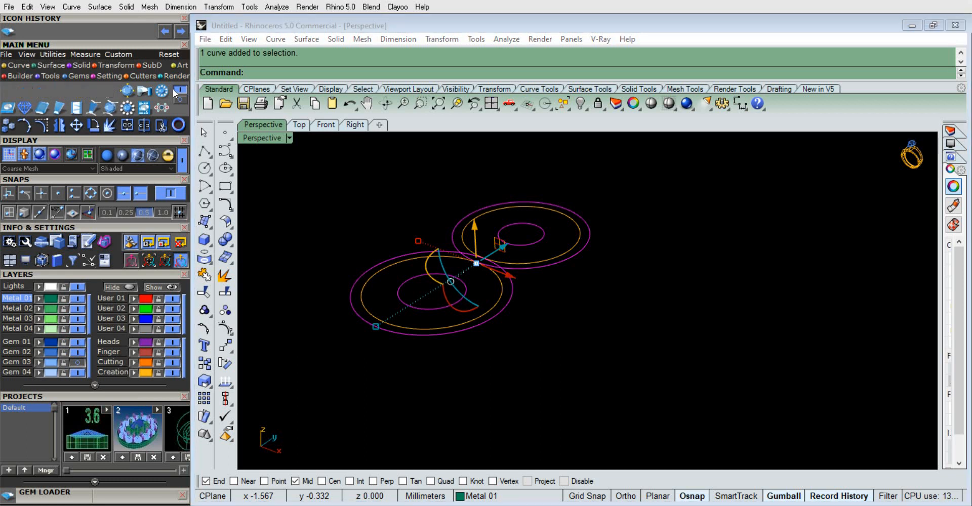
pyautogui.click(81, 65)
pyautogui.click(145, 91)
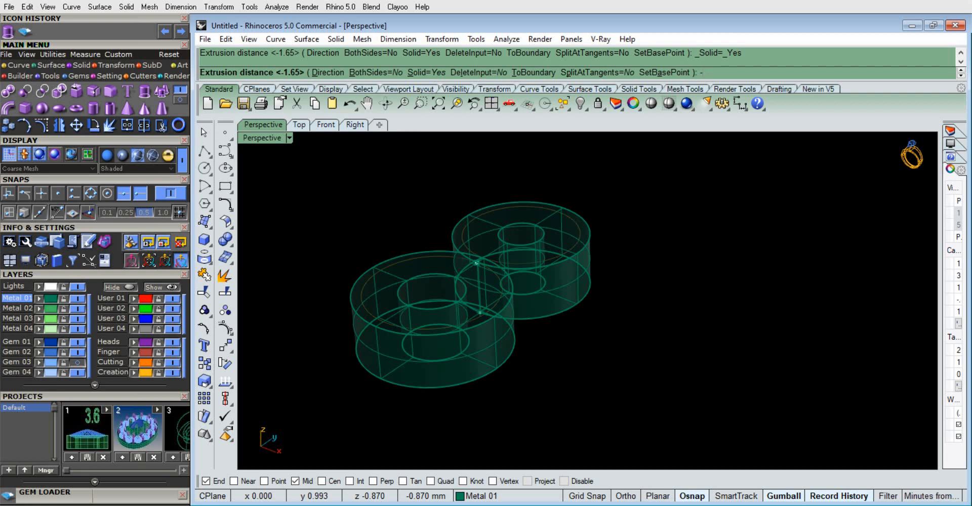
pyautogui.write('-1.1')
pyautogui.press('Return')
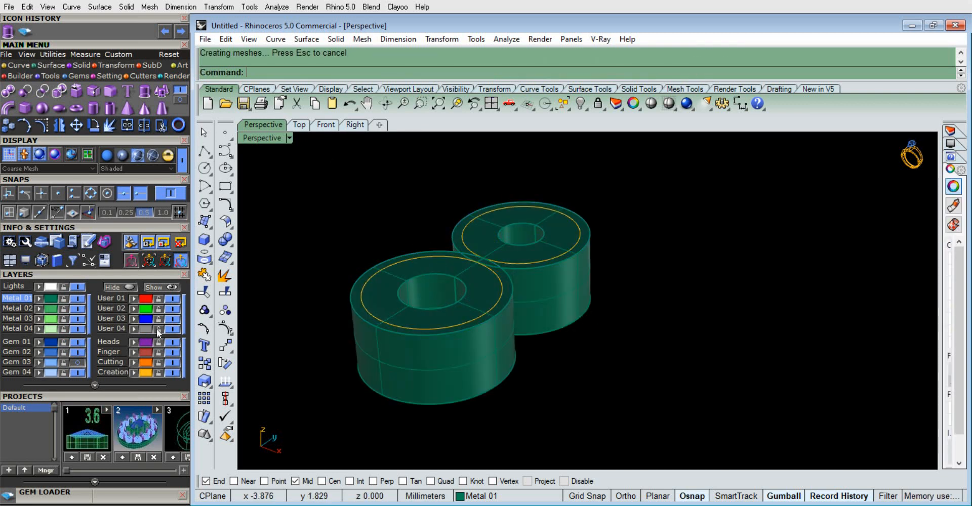
# Show the Gem 03 layer to check the gems in the extruded settings, and hide it again
pyautogui.click(78, 363)
pyautogui.scroll(-8, 558, 307)
pyautogui.moveTo(624, 420)
pyautogui.mouseDown(button='right')
pyautogui.moveTo(512, 375)
pyautogui.moveTo(637, 425)
pyautogui.mouseUp(button='right')
pyautogui.scroll(8, 500, 290)
pyautogui.click(78, 363)
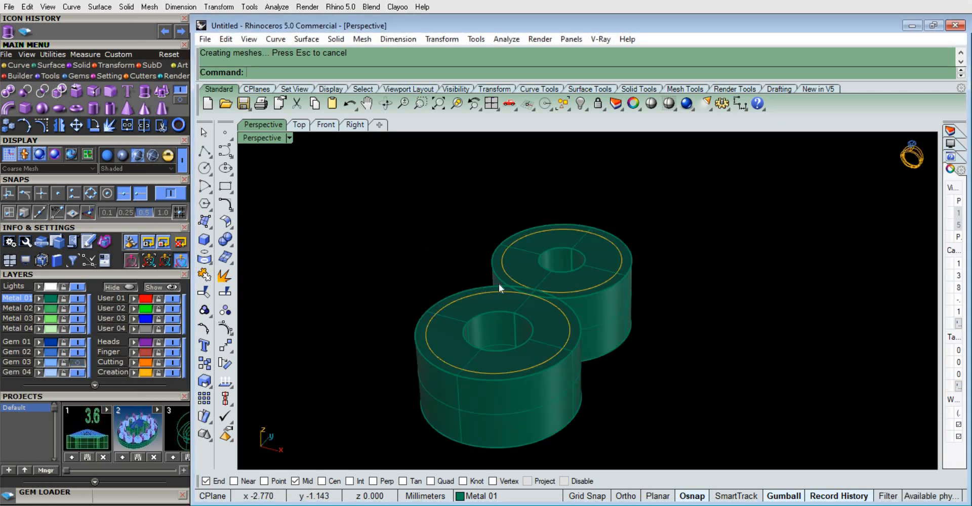
pyautogui.scroll(5, 552, 327)
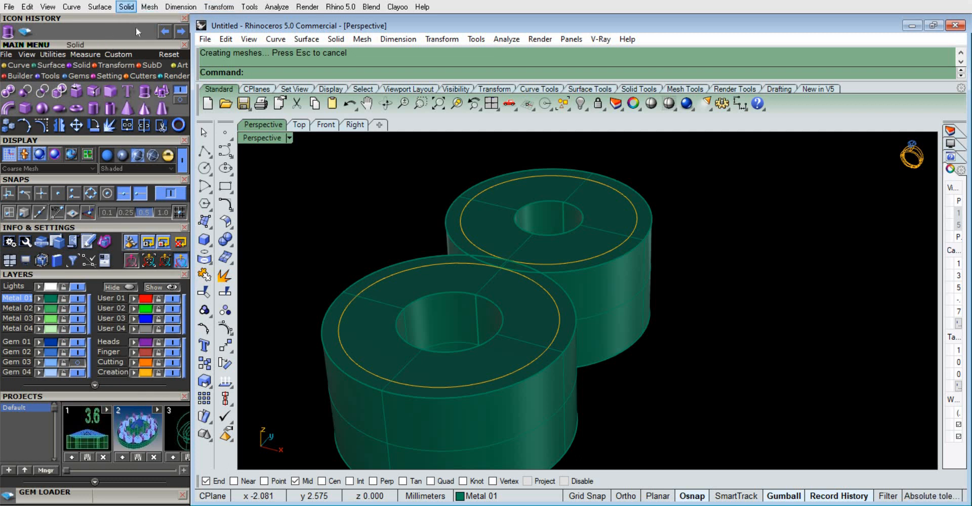
# Chamfer the upper inner edge of the 2 mm gem's setting by 0.25 mm
pyautogui.click(127, 7)
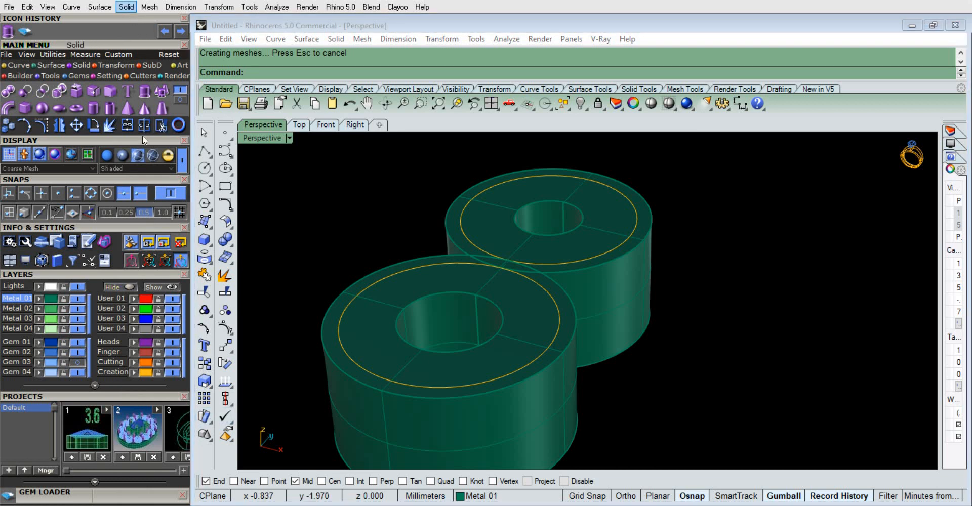
pyautogui.click(126, 6)
pyautogui.moveTo(238, 422)
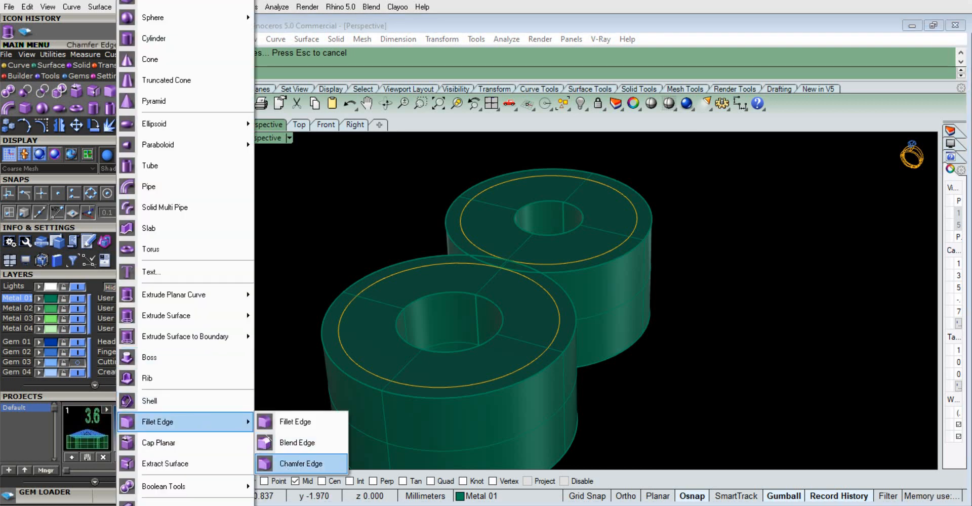
pyautogui.click(282, 463)
pyautogui.click(476, 352)
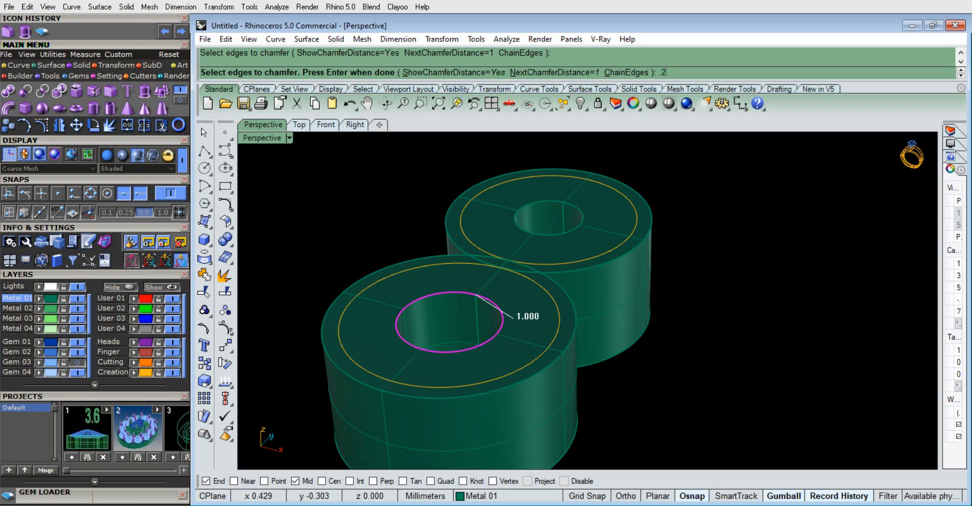
pyautogui.press('Return')
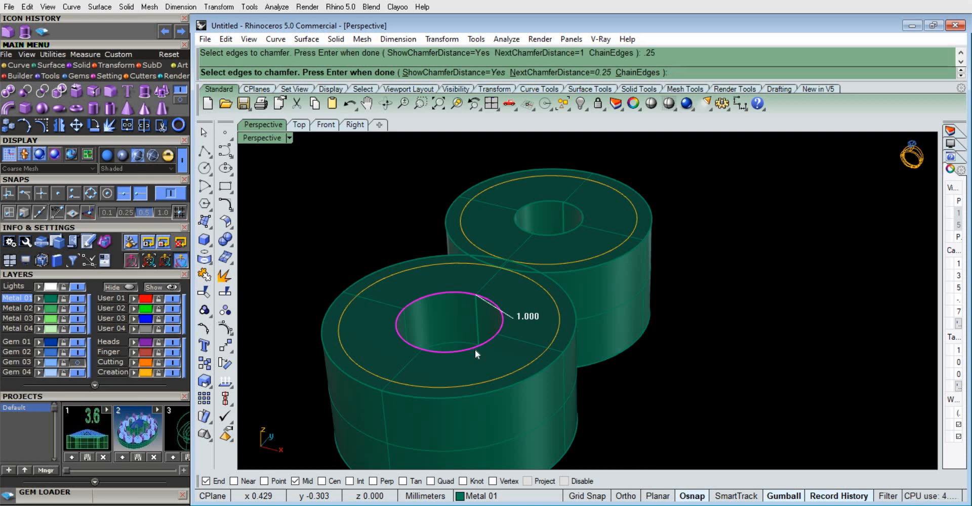
pyautogui.press('Escape')
pyautogui.rightClick(475, 349)
pyautogui.click(465, 353)
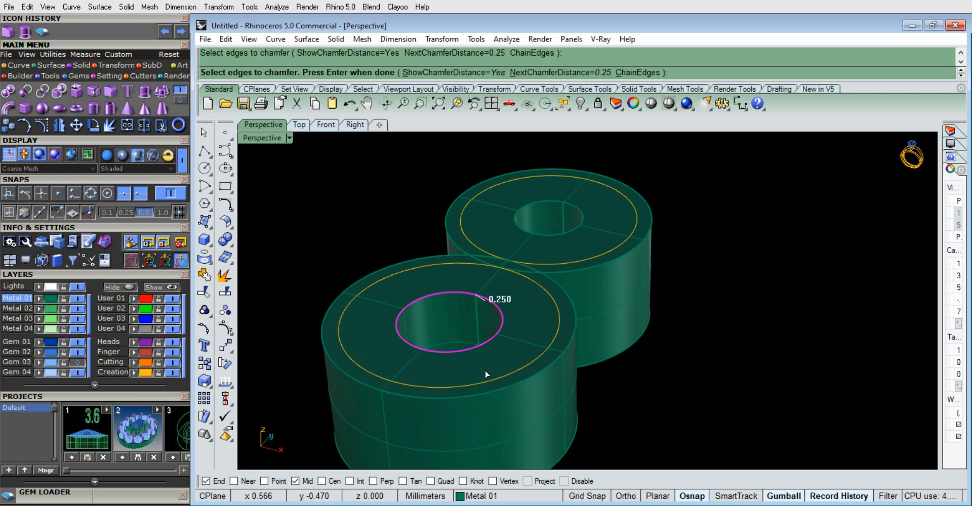
pyautogui.rightClick(484, 372)
pyautogui.rightClick(491, 375)
# Chamfer the upper inner edge of the 1.8 mm gem's setting with the same 0.25 mm distance
pyautogui.moveTo(411, 293); pyautogui.dragTo(447, 363, button='right')
pyautogui.scroll(-5, 449, 364)
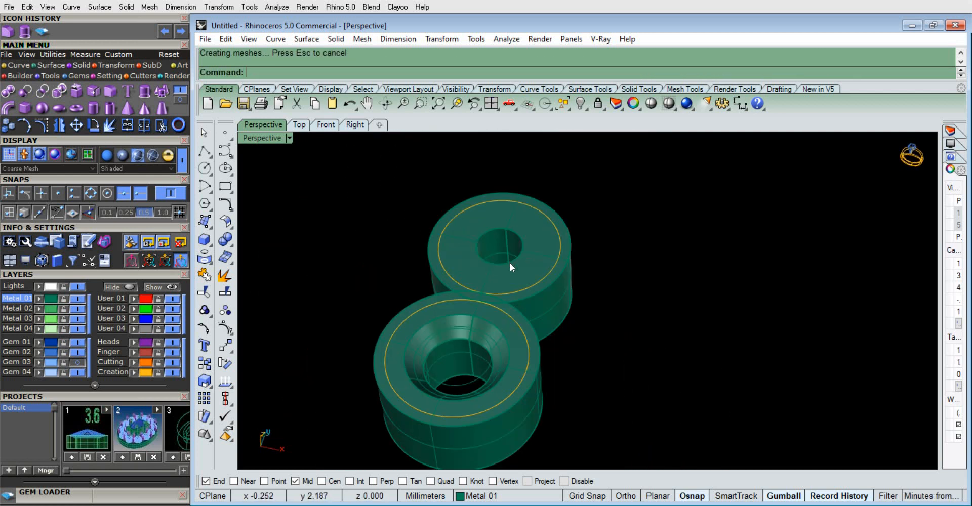
pyautogui.scroll(5, 510, 266)
pyautogui.rightClick(512, 283)
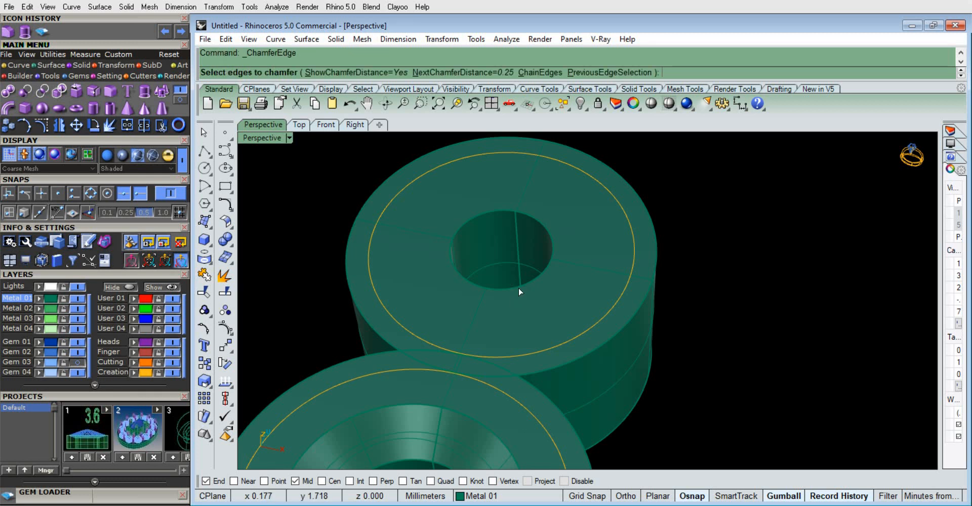
pyautogui.click(520, 288)
pyautogui.rightClick(521, 286)
pyautogui.rightClick(525, 279)
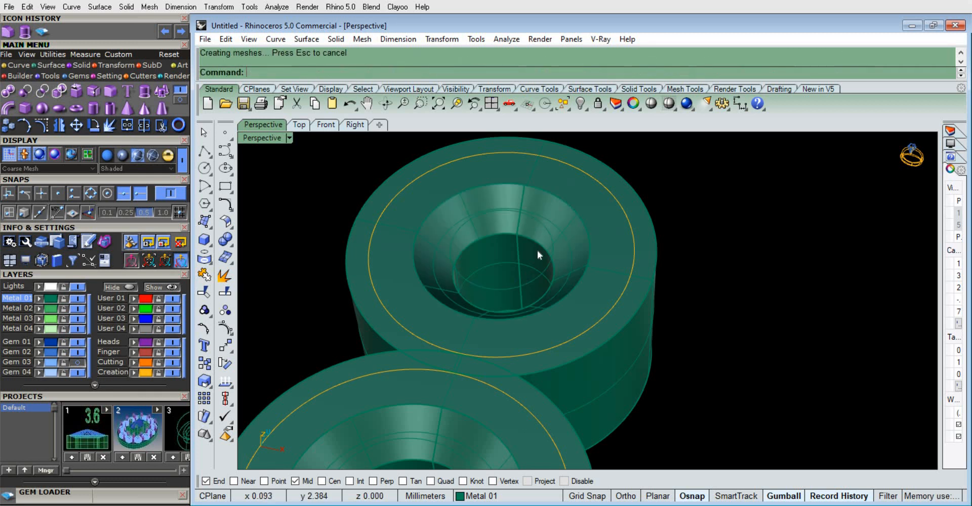
# Examine the chamfered seats of both settings from several angles
pyautogui.scroll(-5, 537, 250)
pyautogui.moveTo(525, 269); pyautogui.dragTo(505, 293, button='right')
pyautogui.scroll(2, 439, 229)
pyautogui.scroll(-5, 504, 294)
pyautogui.scroll(7, 467, 247)
pyautogui.moveTo(627, 269); pyautogui.dragTo(389, 240, button='right')
pyautogui.scroll(-10, 537, 285)
pyautogui.moveTo(536, 289); pyautogui.dragTo(509, 346, button='right')
pyautogui.scroll(5, 508, 346)
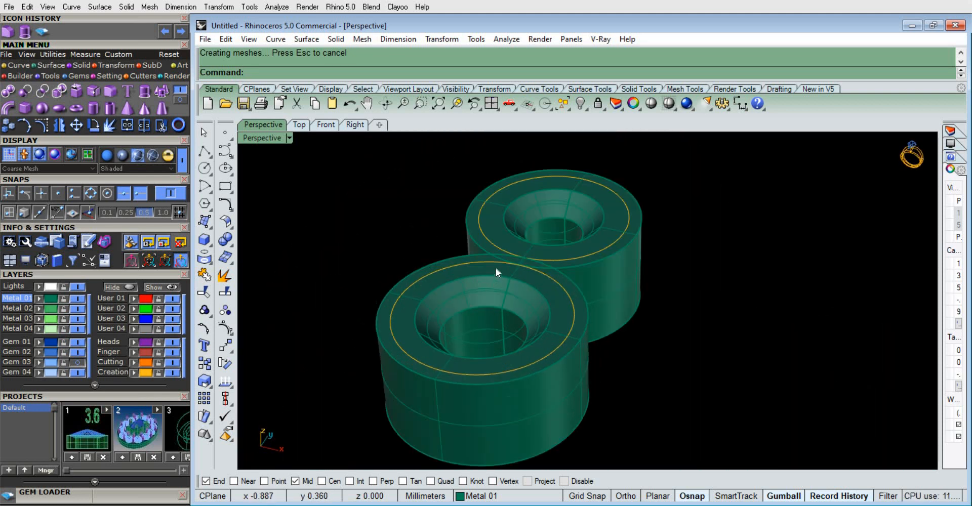
pyautogui.scroll(-5, 496, 269)
pyautogui.scroll(5, 499, 297)
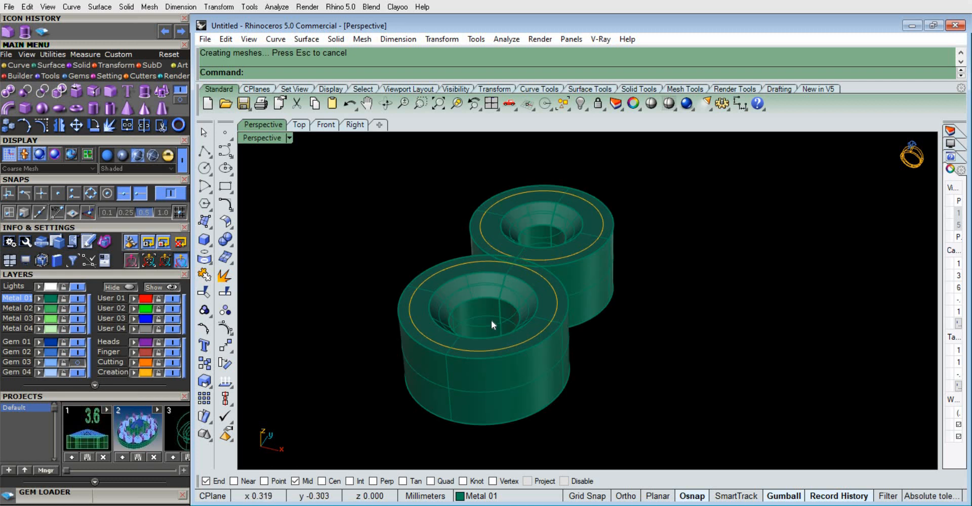
# Delete the leftover inner circle curve inside the 2 mm gem's setting
pyautogui.click(491, 320)
pyautogui.scroll(3, 522, 340)
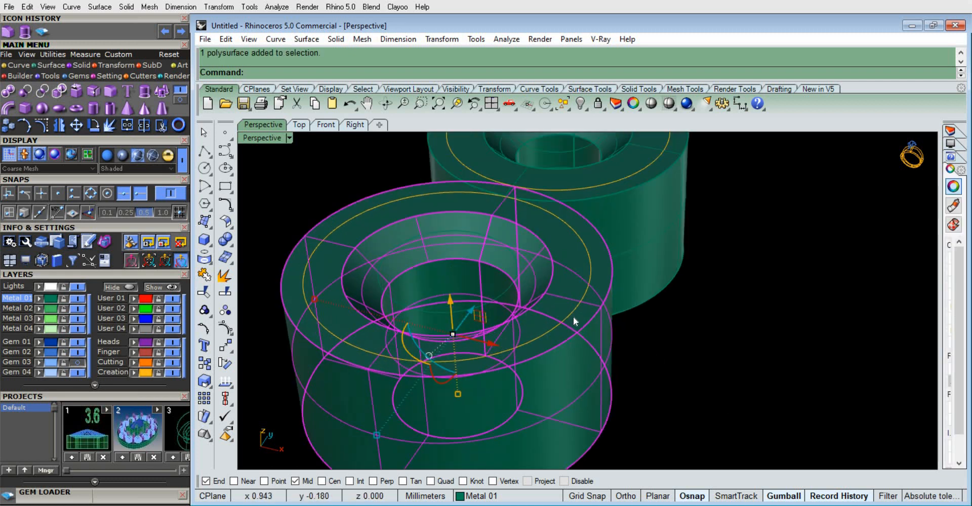
pyautogui.click(485, 302)
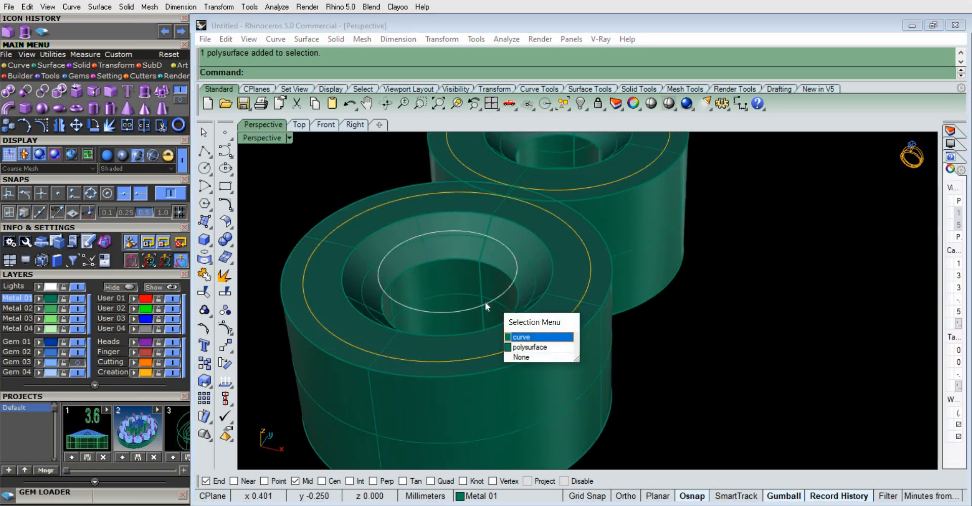
pyautogui.press('Delete')
pyautogui.scroll(-3, 552, 248)
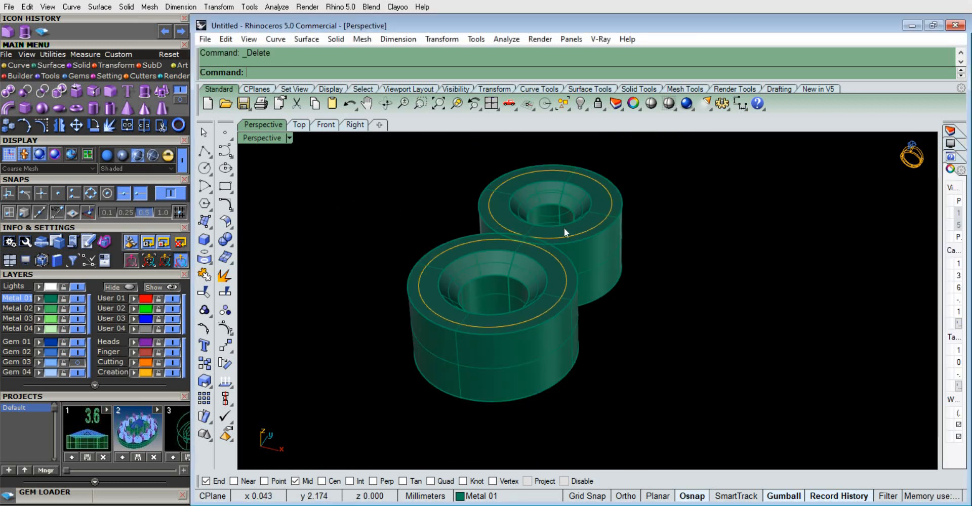
# Show the Gem 03 layer and inspect both gems seated in their settings
pyautogui.scroll(3, 564, 227)
pyautogui.scroll(-5, 582, 249)
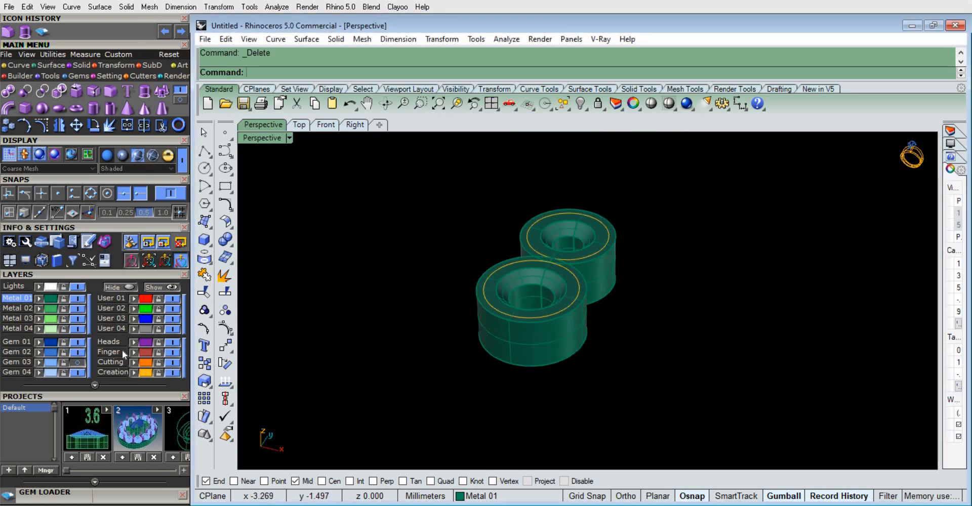
pyautogui.click(80, 363)
pyautogui.scroll(-2, 483, 317)
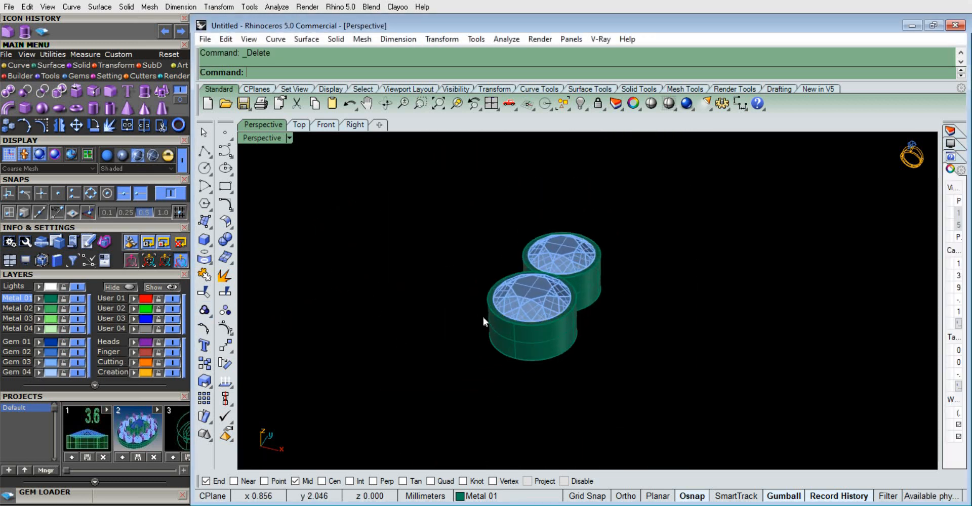
pyautogui.scroll(4, 483, 317)
pyautogui.moveTo(483, 317); pyautogui.dragTo(407, 185, button='right')
# In the Top view, hide the 1.8 mm gem together with its setting and curves
pyautogui.click(299, 126)
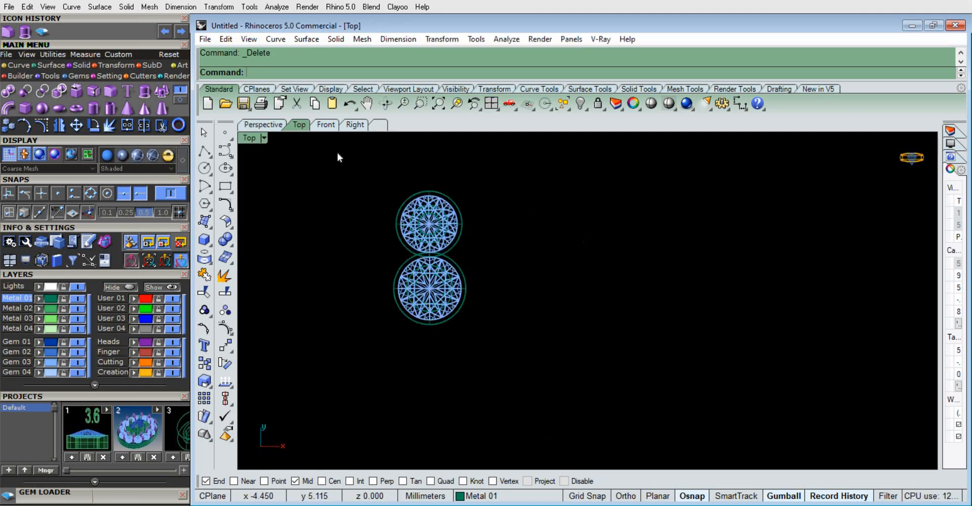
pyautogui.scroll(-2, 360, 220)
pyautogui.scroll(3, 360, 220)
pyautogui.moveTo(465, 267); pyautogui.dragTo(549, 278, button='right')
pyautogui.scroll(4, 630, 232)
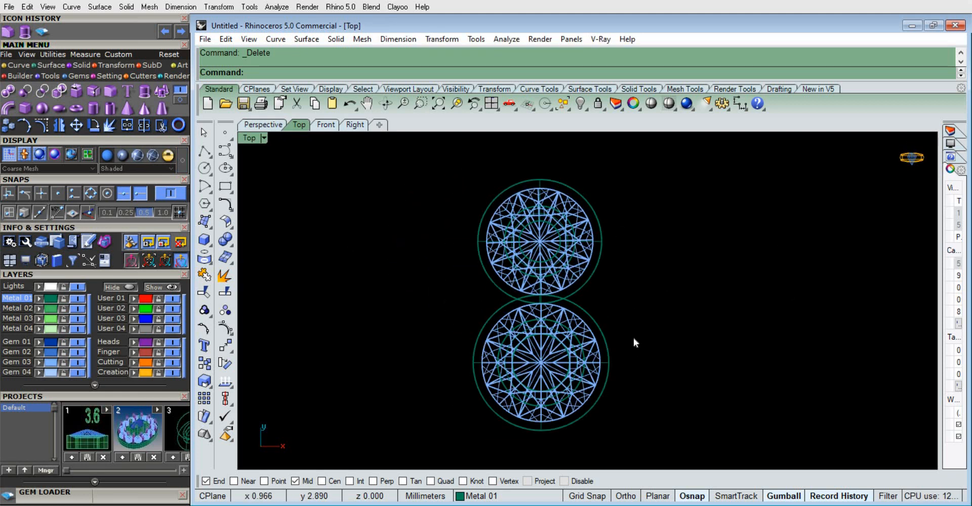
pyautogui.moveTo(607, 267); pyautogui.dragTo(566, 260, button='right')
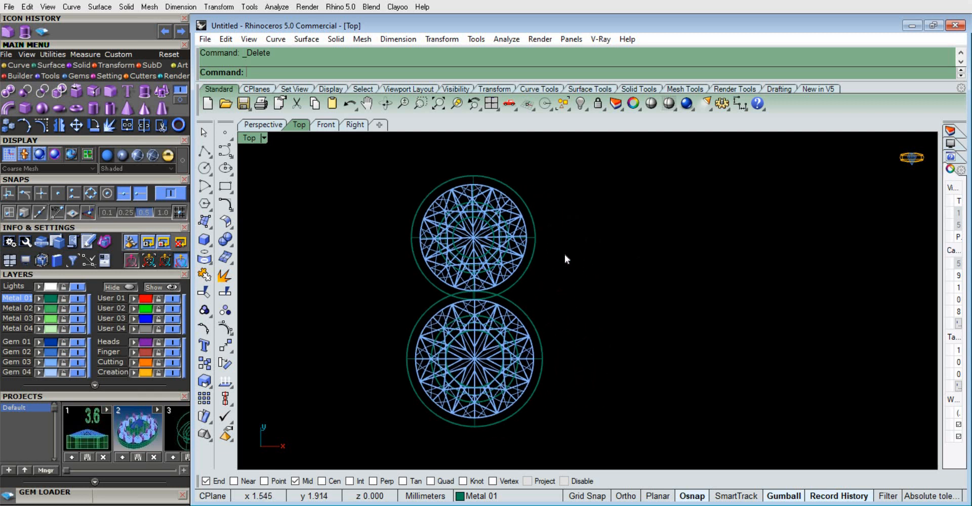
pyautogui.moveTo(387, 164); pyautogui.dragTo(387, 165)
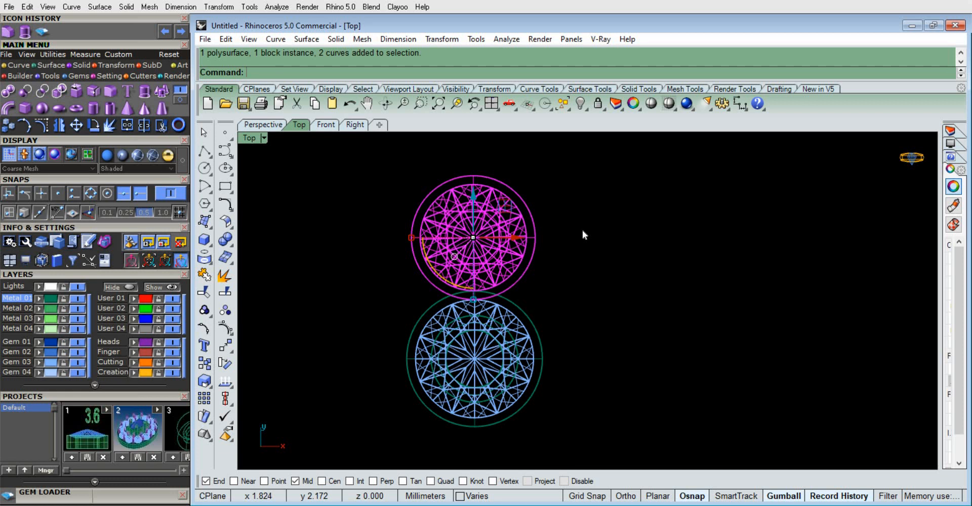
pyautogui.scroll(3, 478, 216)
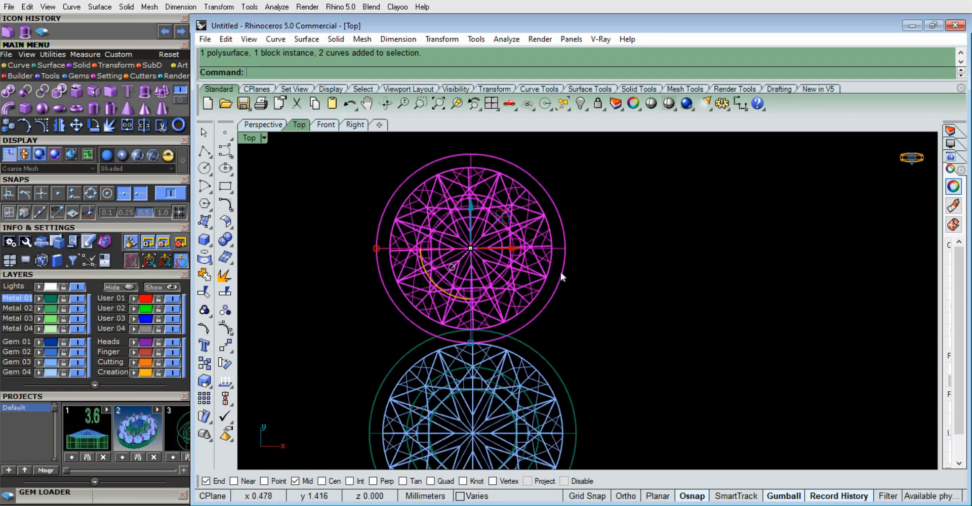
pyautogui.scroll(-5, 561, 272)
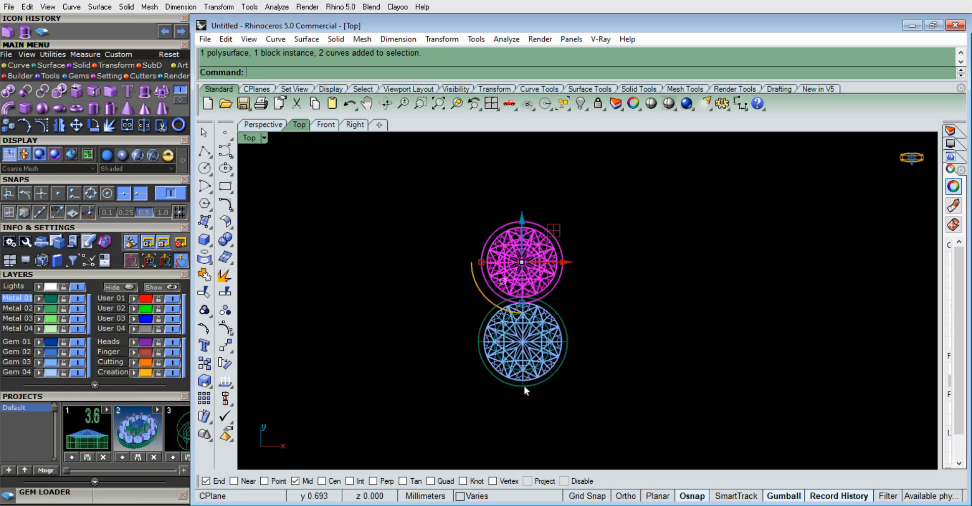
pyautogui.click(580, 104)
pyautogui.scroll(4, 540, 388)
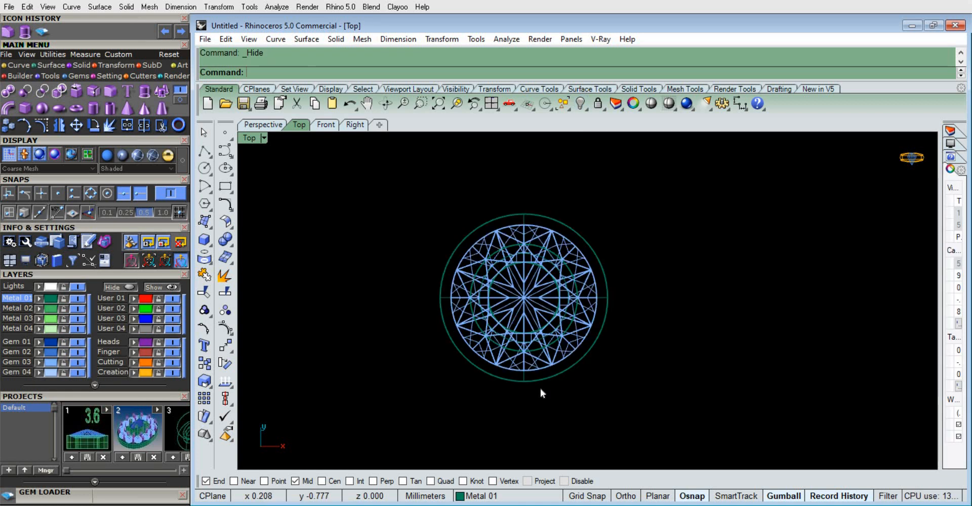
pyautogui.scroll(-2, 532, 278)
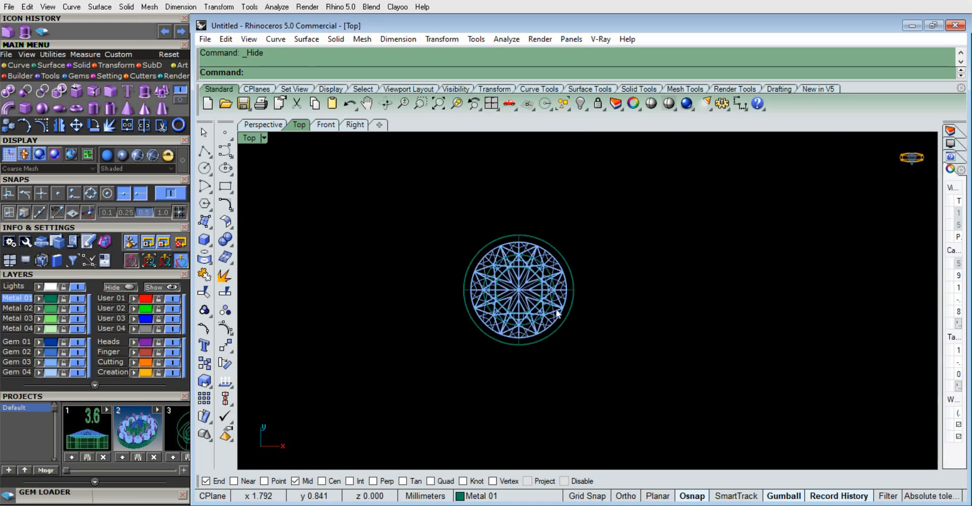
# Duplicate the 2 mm gem with its setting and curves in place by copying and pasting
pyautogui.scroll(4, 549, 321)
pyautogui.moveTo(626, 260); pyautogui.dragTo(640, 293, button='right')
pyautogui.moveTo(647, 403); pyautogui.dragTo(405, 191)
pyautogui.hotkey('ctrl', 'c')
pyautogui.hotkey('ctrl', 'v')
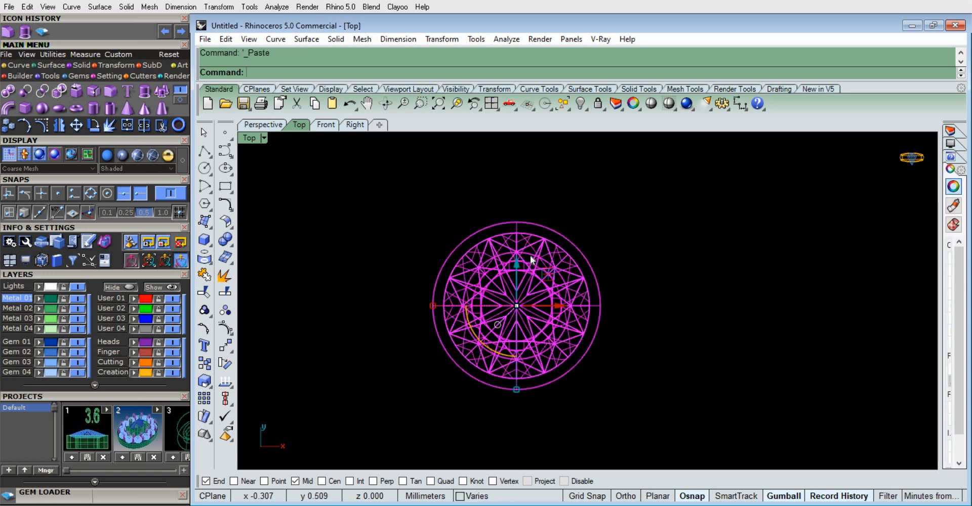
# Move the pasted gem and setting about 1.09 mm in the positive Y direction
pyautogui.moveTo(516, 265); pyautogui.dragTo(504, 172)
pyautogui.scroll(-2, 503, 172)
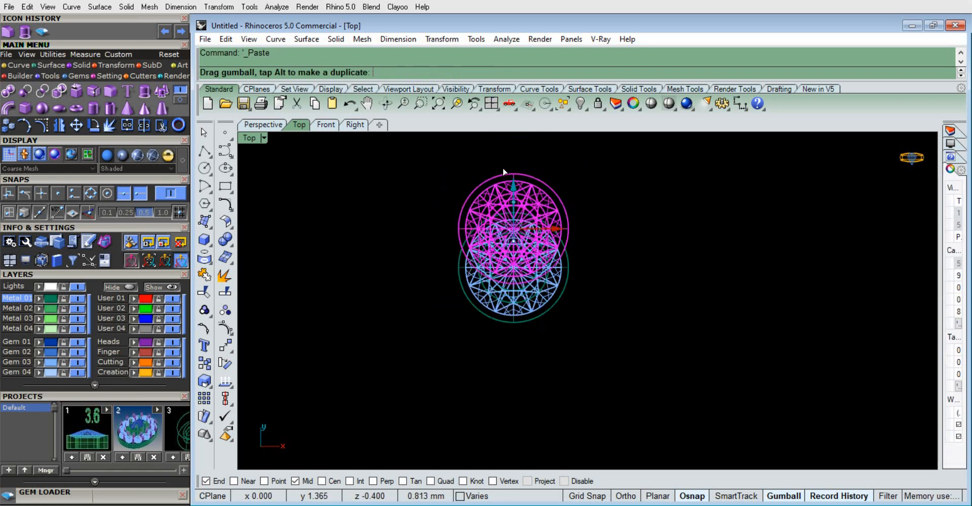
pyautogui.scroll(5, 504, 172)
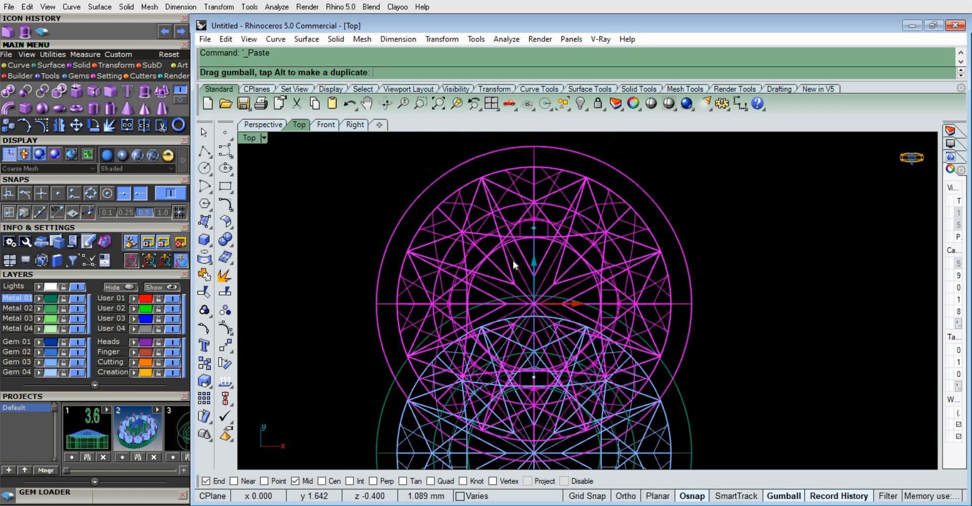
pyautogui.moveTo(513, 260); pyautogui.dragTo(513, 260)
pyautogui.scroll(-4, 514, 260)
# Turn on Ortho and move the copy about 1.3 mm further along Y so its setting's edge meets the original gem's outline
pyautogui.click(622, 491)
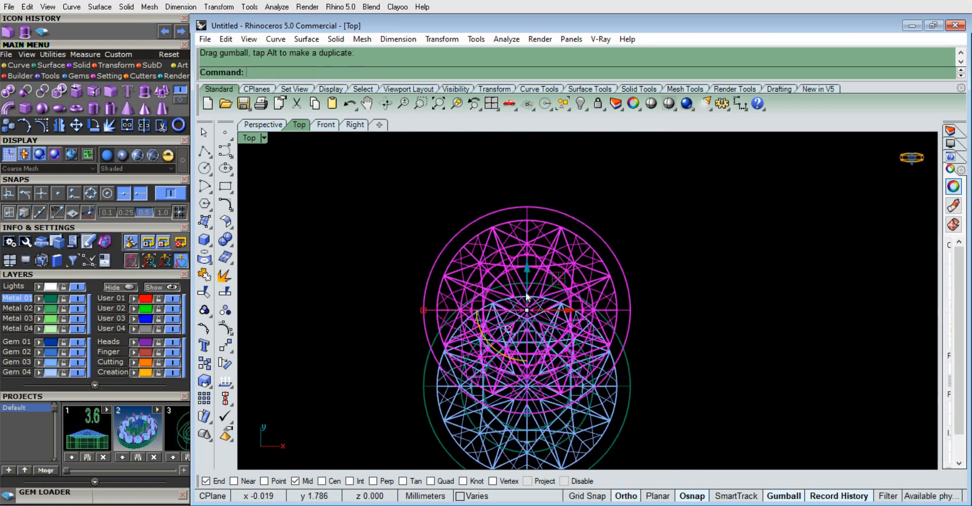
pyautogui.scroll(4, 524, 283)
pyautogui.moveTo(528, 319); pyautogui.dragTo(509, 172)
pyautogui.scroll(-6, 540, 259)
pyautogui.scroll(10, 539, 210)
pyautogui.scroll(-8, 468, 243)
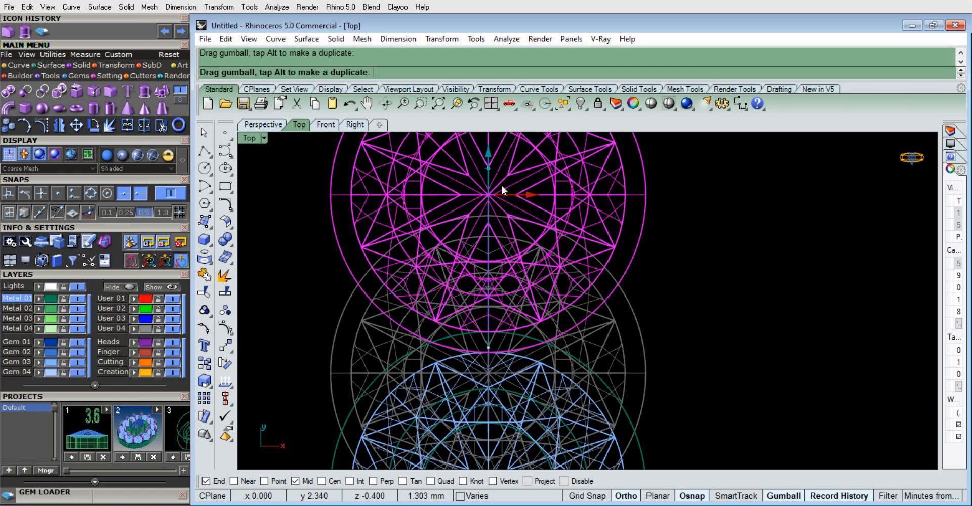
pyautogui.moveTo(502, 186); pyautogui.dragTo(502, 187)
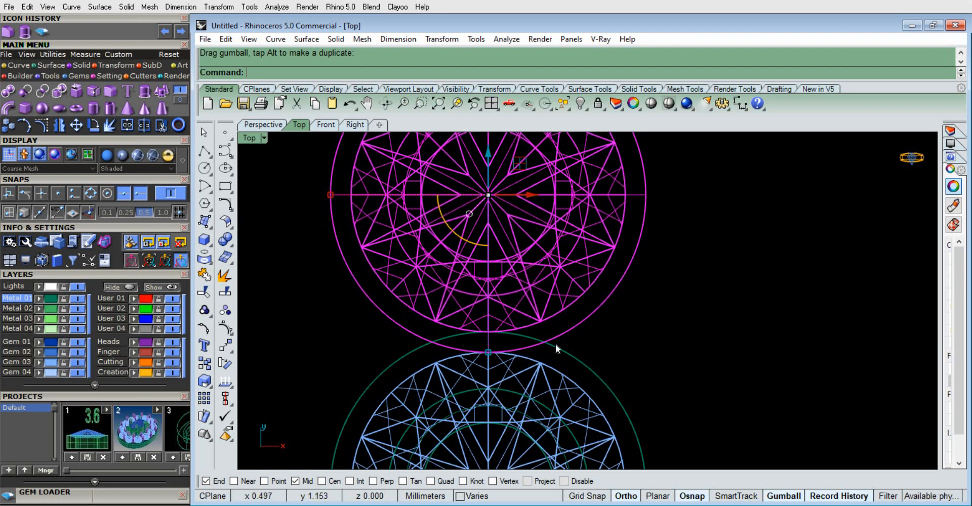
# Examine how the two stacked 2 mm gem settings meet in the Top view
pyautogui.scroll(-3, 531, 354)
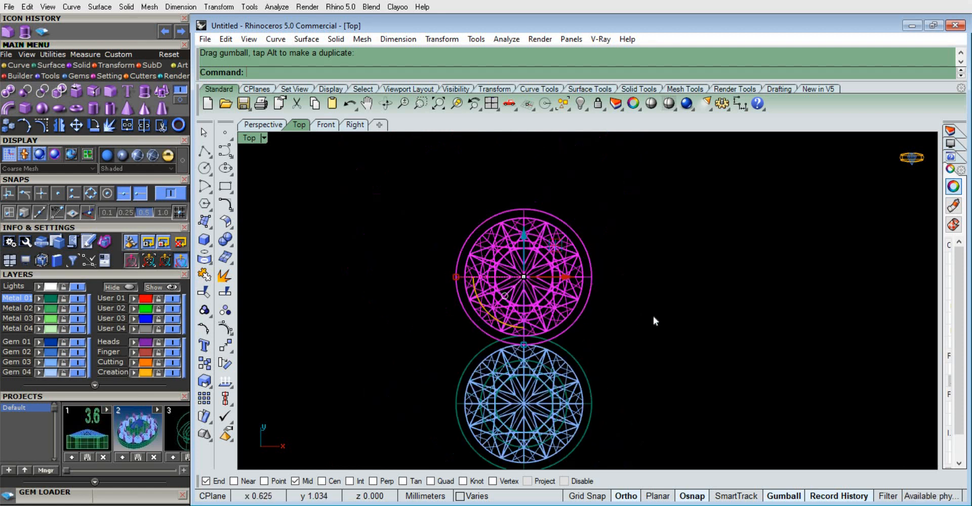
pyautogui.click(597, 323)
pyautogui.scroll(2, 531, 324)
pyautogui.scroll(-5, 526, 270)
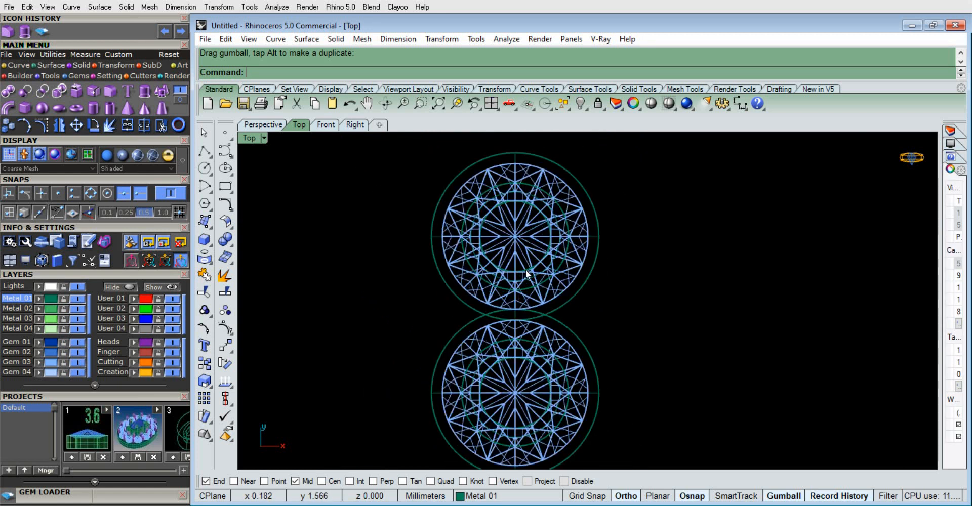
pyautogui.scroll(4, 460, 328)
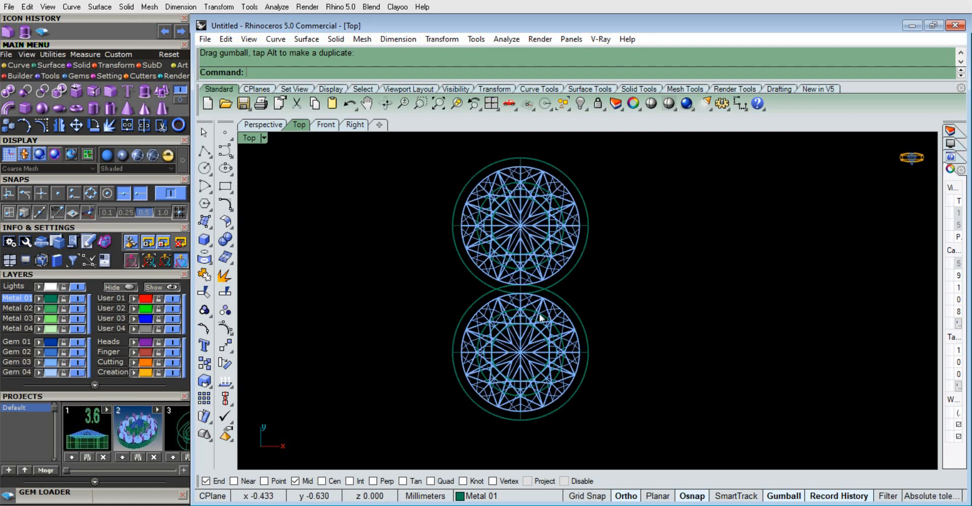
pyautogui.scroll(-2, 527, 319)
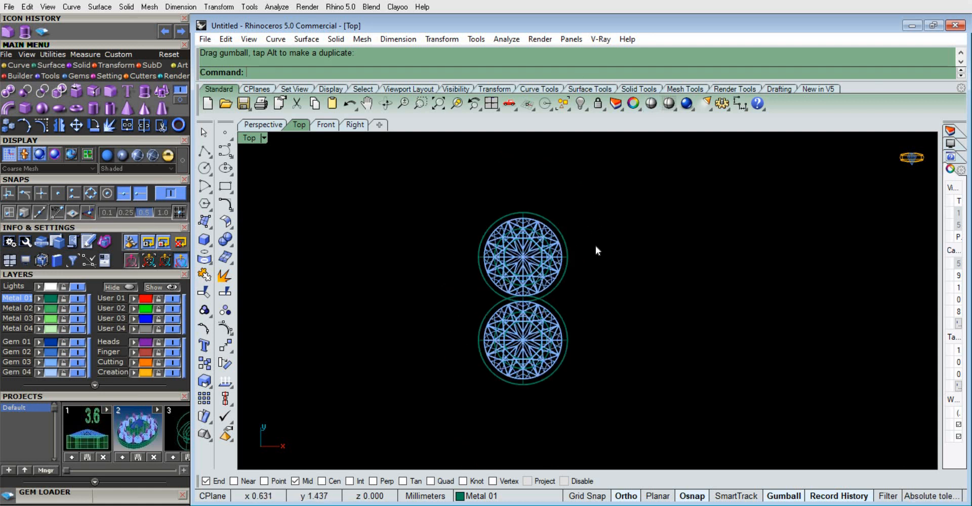
pyautogui.scroll(3, 595, 248)
pyautogui.scroll(-2, 614, 274)
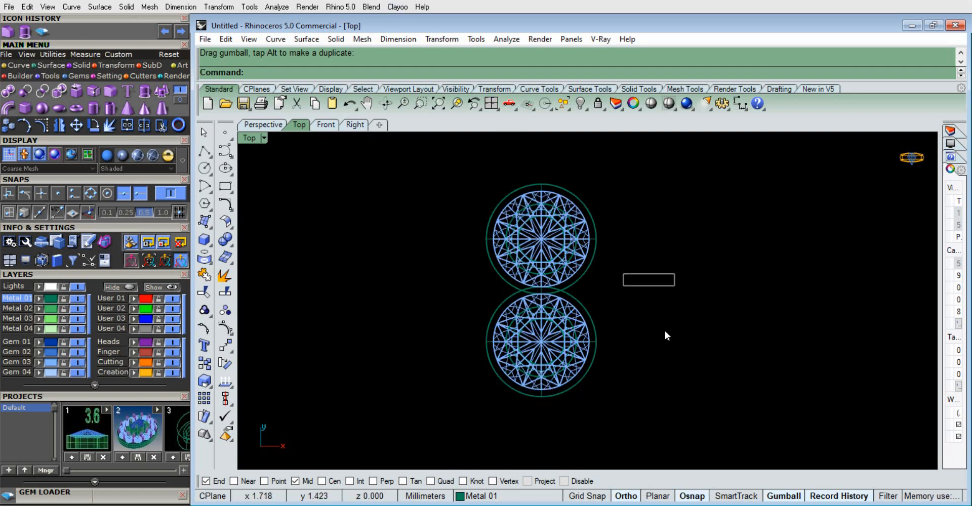
# Inspect the original 2 mm gem and setting from the front, and both settings in Perspective
pyautogui.moveTo(654, 415); pyautogui.dragTo(562, 365)
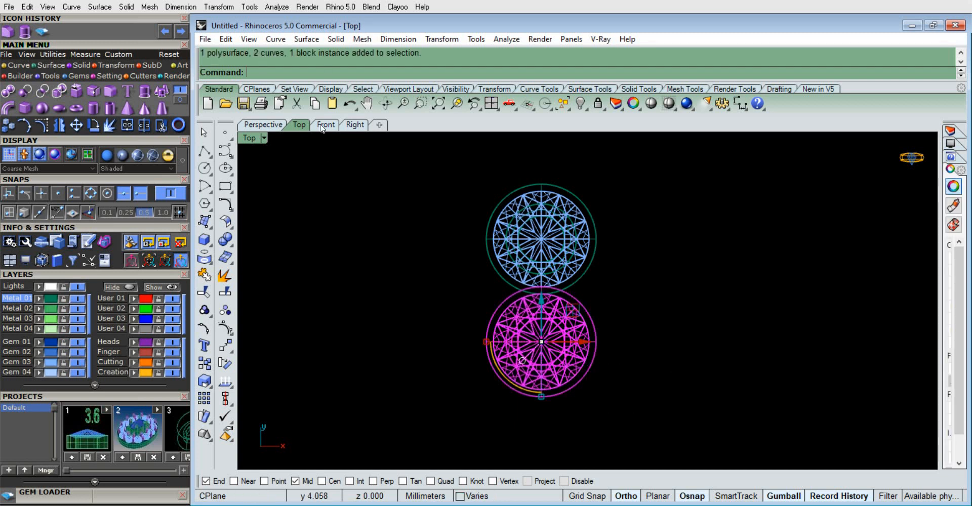
pyautogui.hotkey('ctrl', 'F2')
pyautogui.scroll(12, 592, 326)
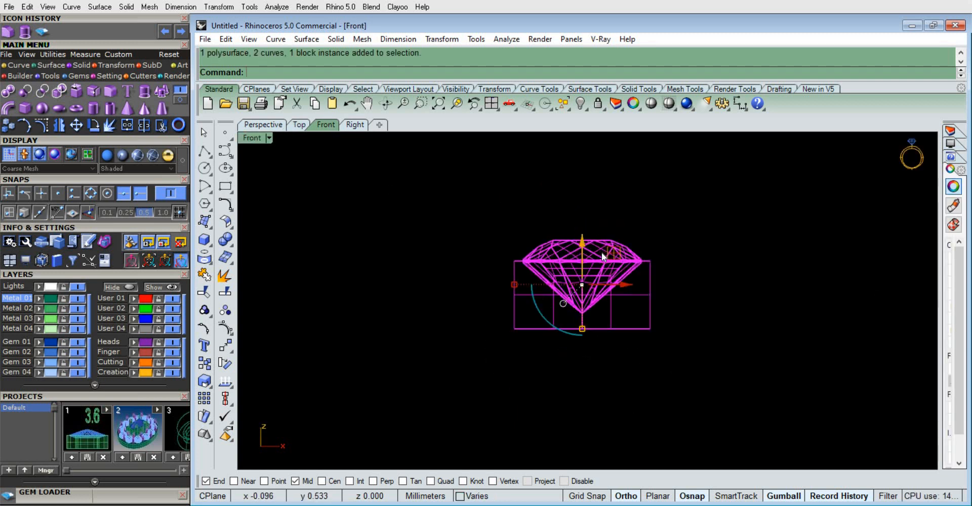
pyautogui.click(693, 312)
pyautogui.click(281, 125)
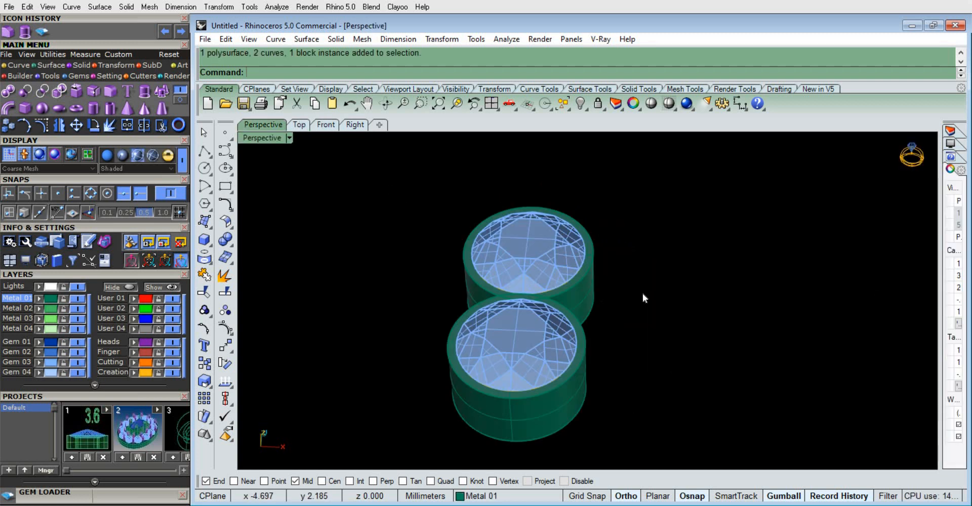
pyautogui.scroll(-8, 642, 294)
# In the Top view, polar-array the copied gem, setting and curves around the origin with 6 items over 360 degrees
pyautogui.click(299, 124)
pyautogui.scroll(3, 592, 249)
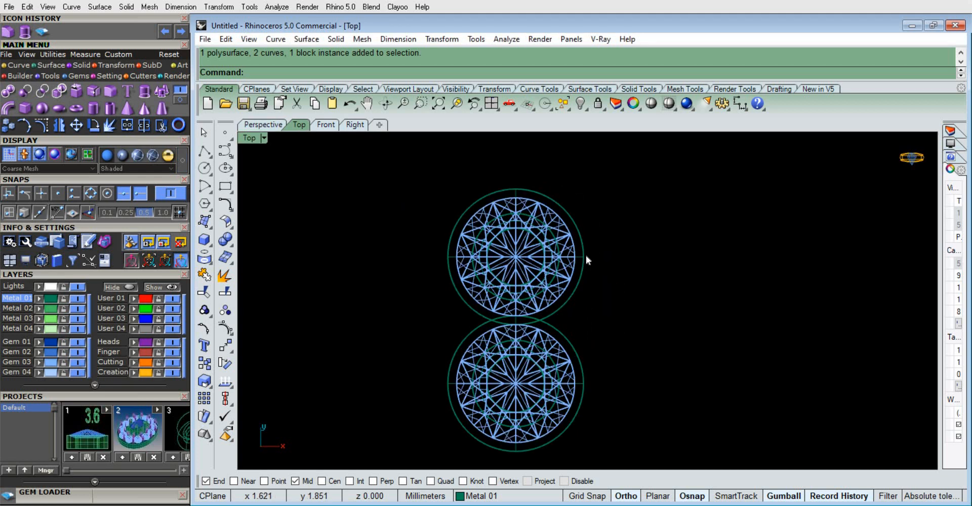
pyautogui.moveTo(419, 192); pyautogui.dragTo(420, 193)
pyautogui.write('ArrayPolar')
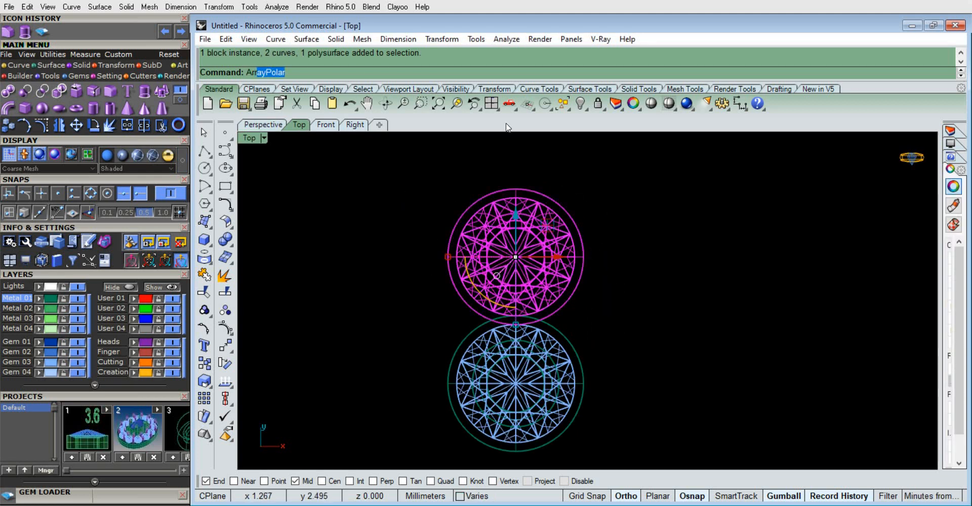
pyautogui.click(276, 134)
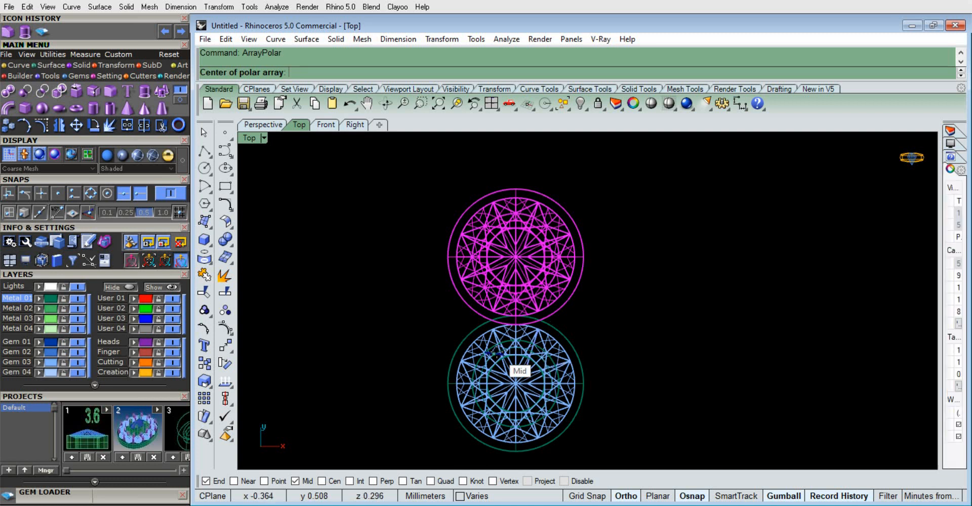
pyautogui.write('0')
pyautogui.press('Return')
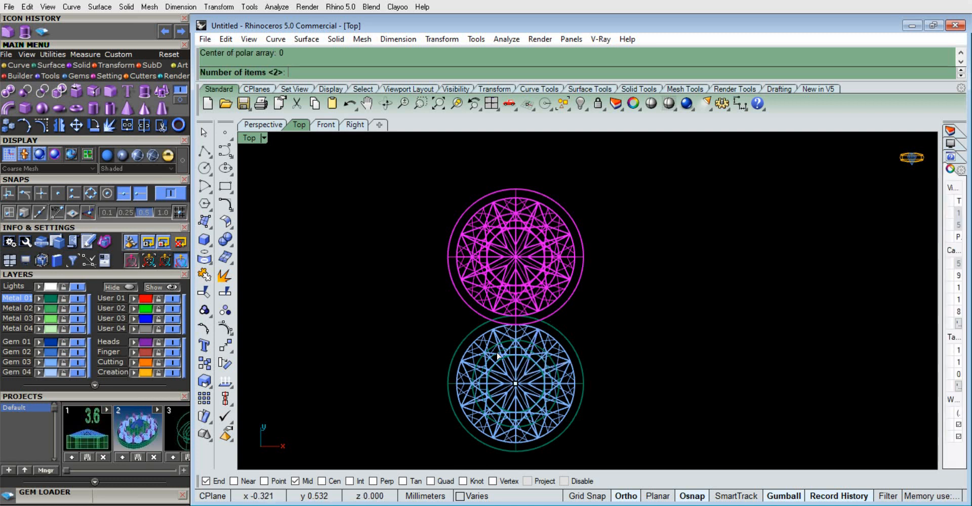
pyautogui.write('6')
pyautogui.press('Return')
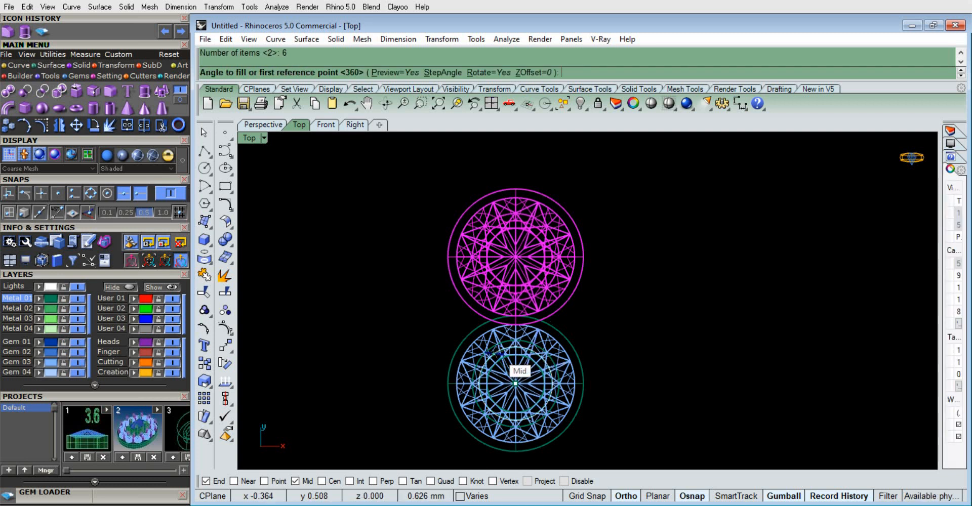
pyautogui.write('360')
pyautogui.press('Return')
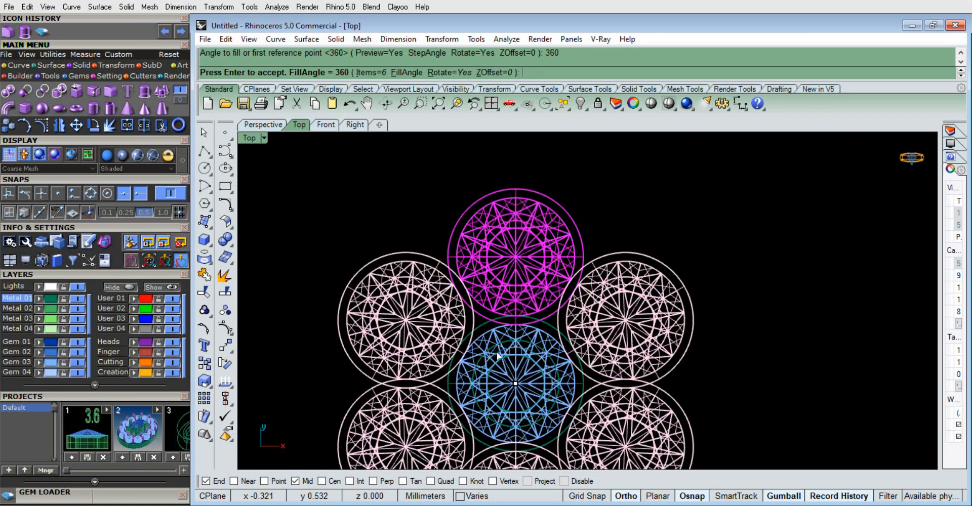
pyautogui.press('Return')
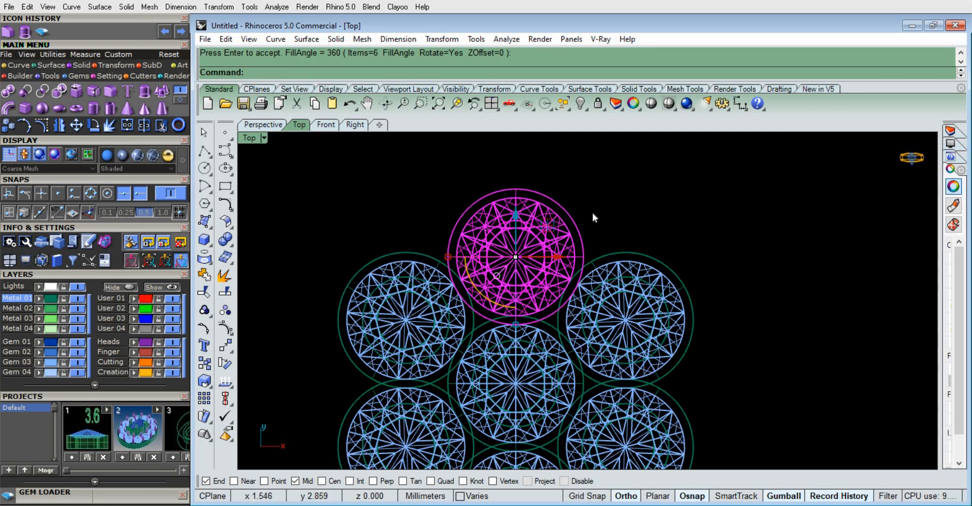
pyautogui.click(593, 213)
# Try a 0.35 mm diameter circle in the gap between the center, upper and upper-left gems
pyautogui.scroll(-12, 501, 203)
pyautogui.scroll(10, 490, 228)
pyautogui.scroll(-2, 498, 234)
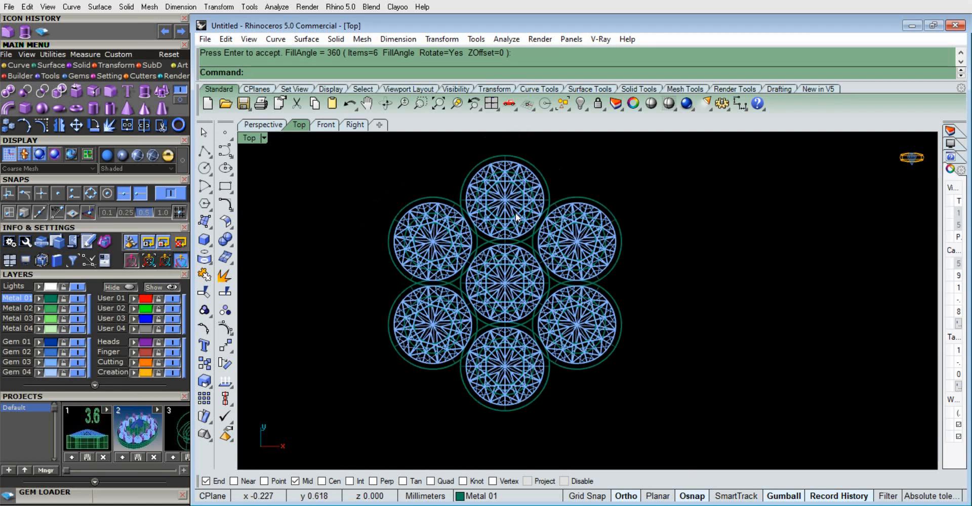
pyautogui.scroll(2, 515, 211)
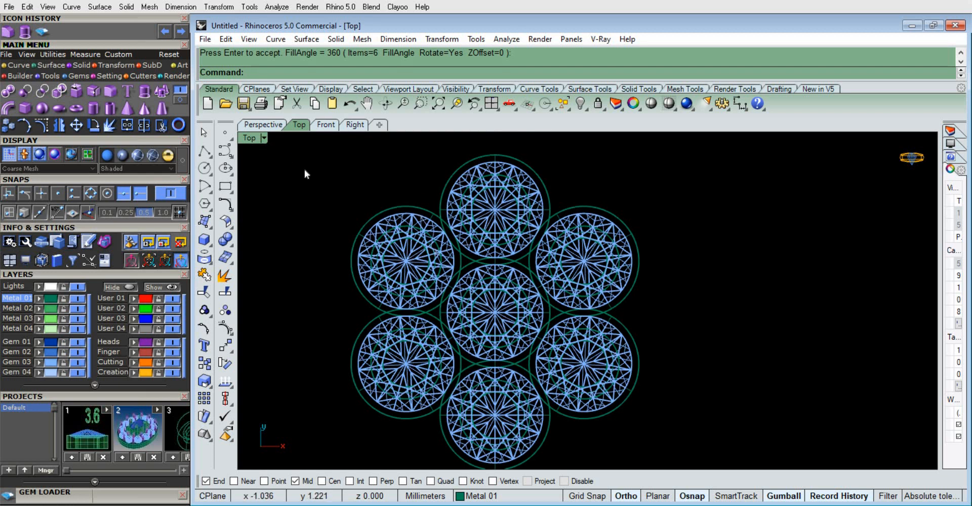
pyautogui.click(204, 168)
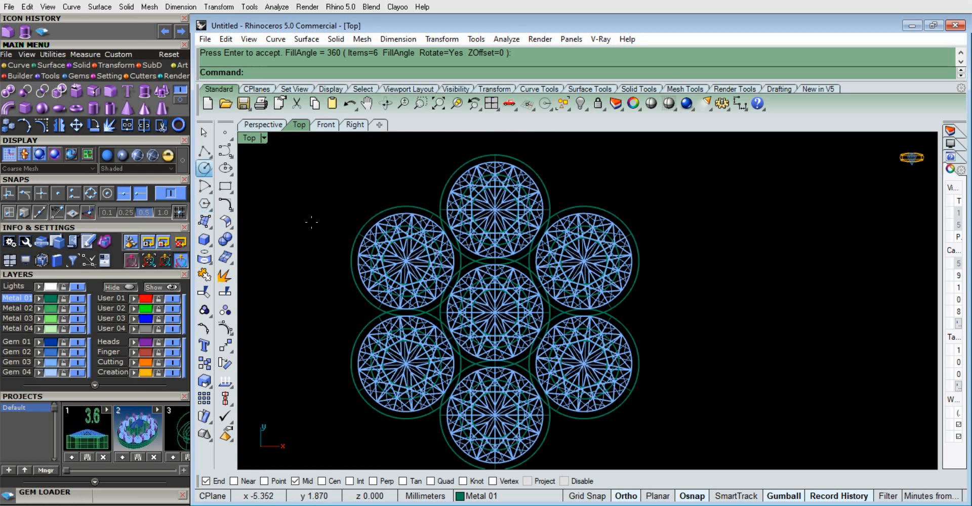
pyautogui.scroll(6, 469, 243)
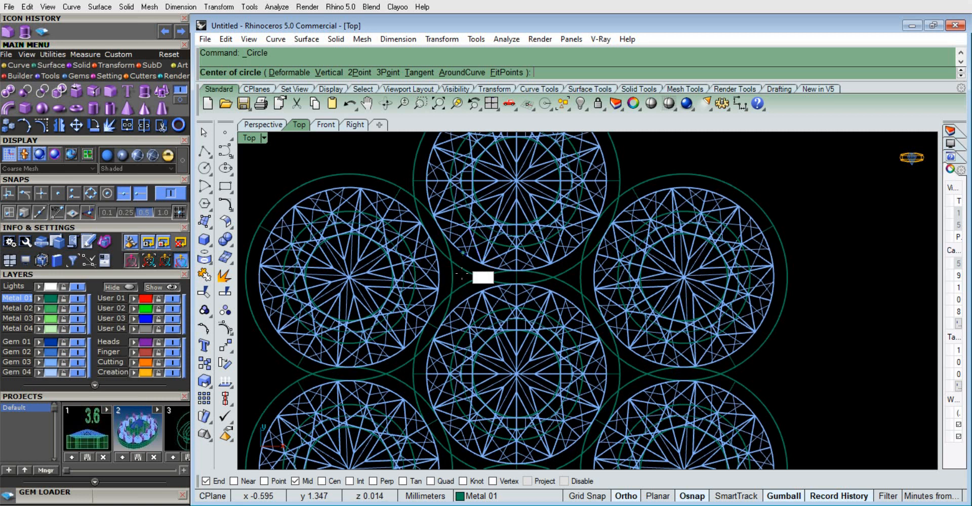
pyautogui.click(459, 288)
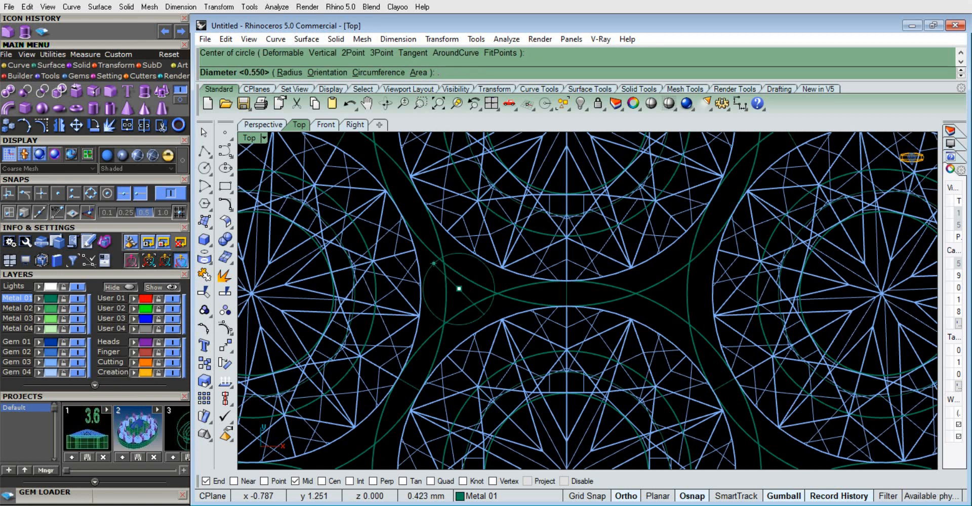
pyautogui.write('.35')
pyautogui.press('Return')
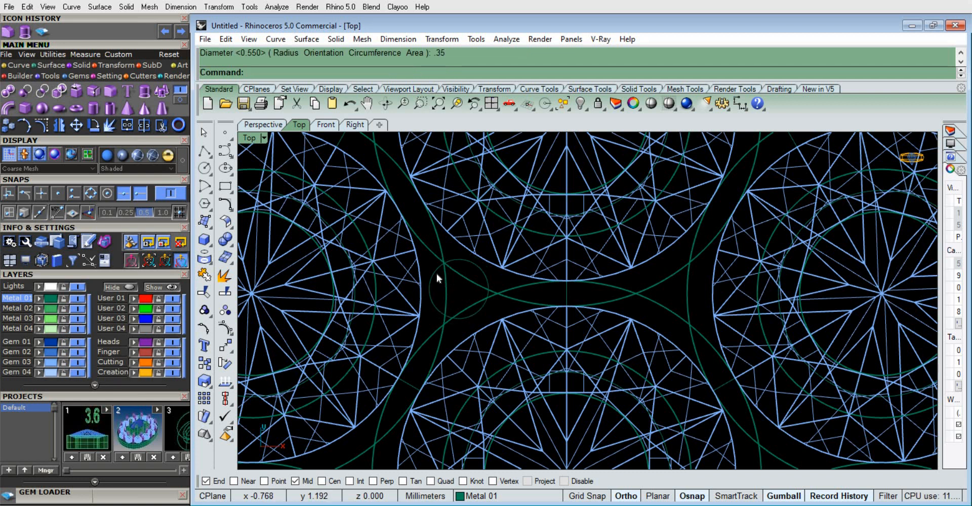
pyautogui.hotkey('ctrl', 'z')
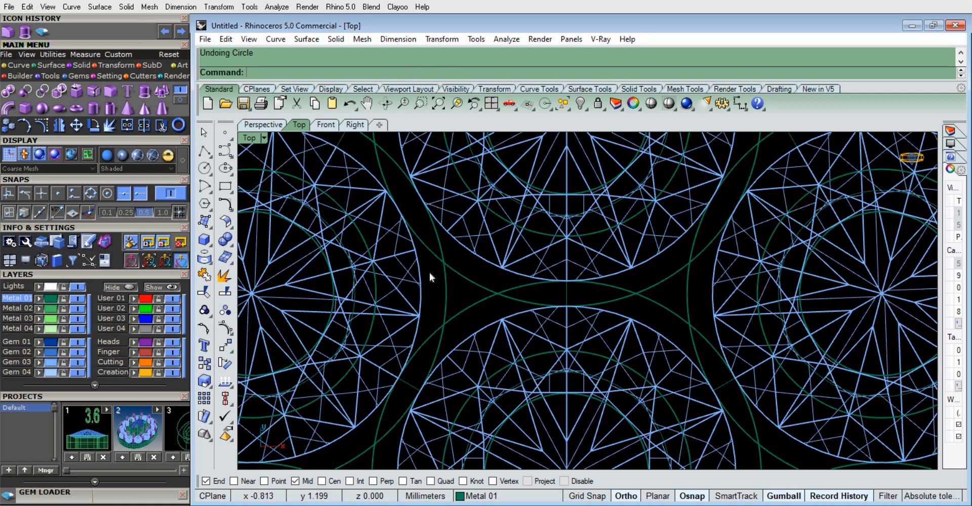
# Draw a 0.55 mm diameter circle in the gap between the center, upper and upper-left gems
pyautogui.press('Return')
pyautogui.click(446, 278)
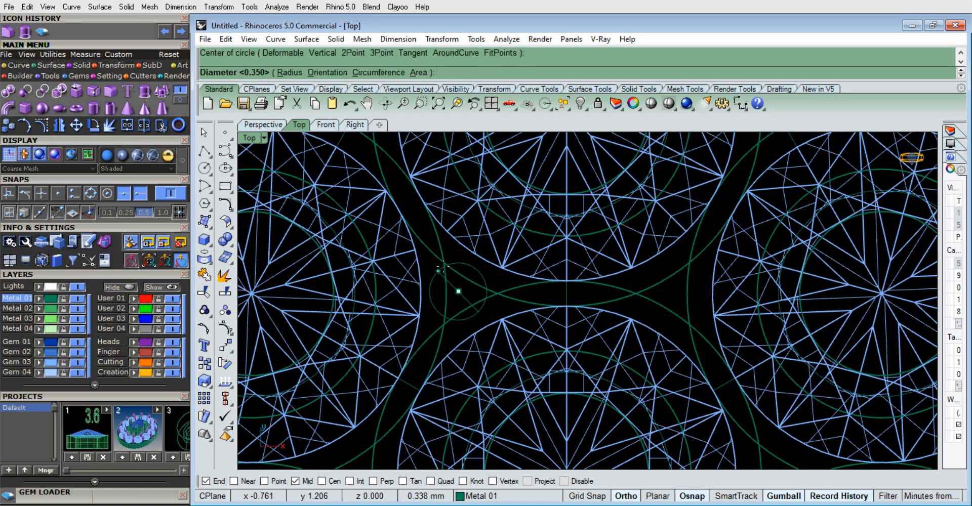
pyautogui.press('Return')
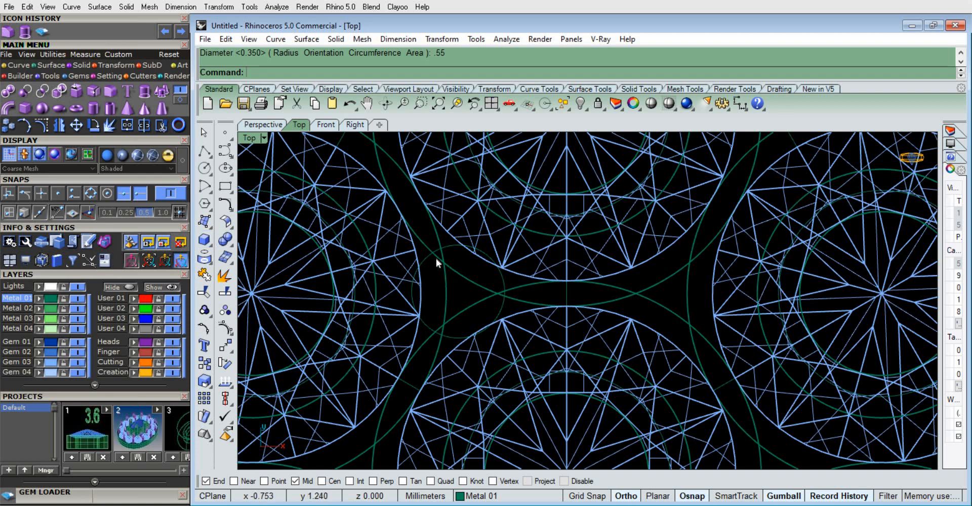
# Extrude the 0.55 mm circle 1.15 mm downward as a solid to form a prong at the settings
pyautogui.scroll(1, 430, 256)
pyautogui.click(431, 338)
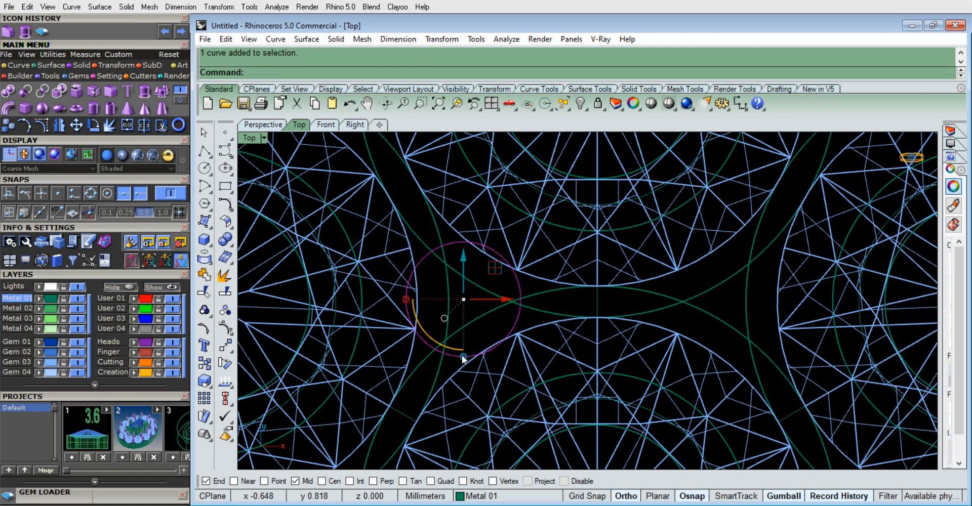
pyautogui.scroll(-6, 441, 299)
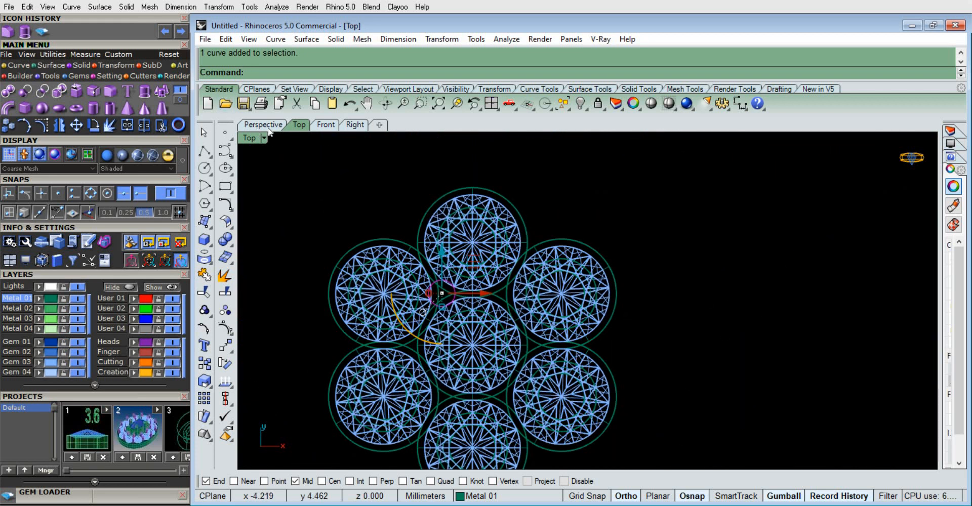
pyautogui.click(269, 129)
pyautogui.scroll(-5, 502, 252)
pyautogui.scroll(5, 550, 279)
pyautogui.moveTo(547, 299); pyautogui.dragTo(523, 260, button='right')
pyautogui.scroll(5, 523, 260)
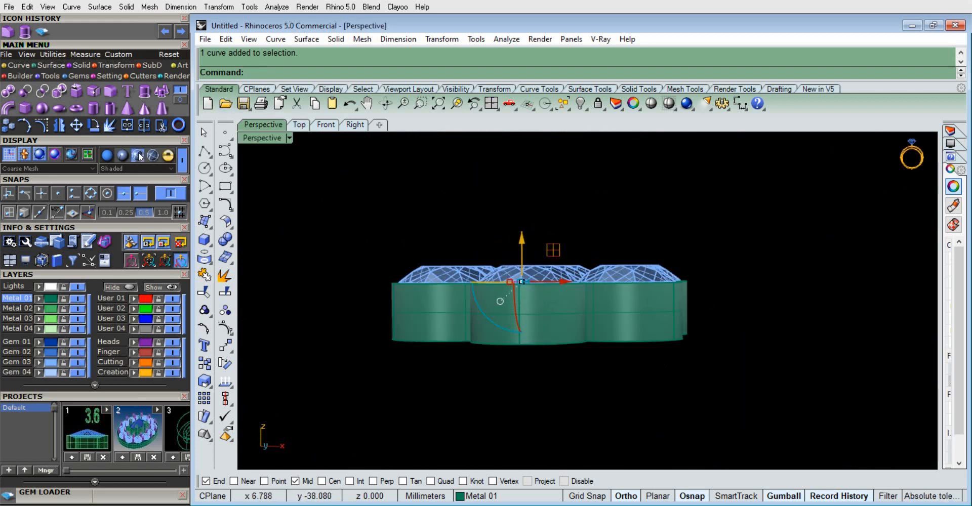
pyautogui.click(145, 91)
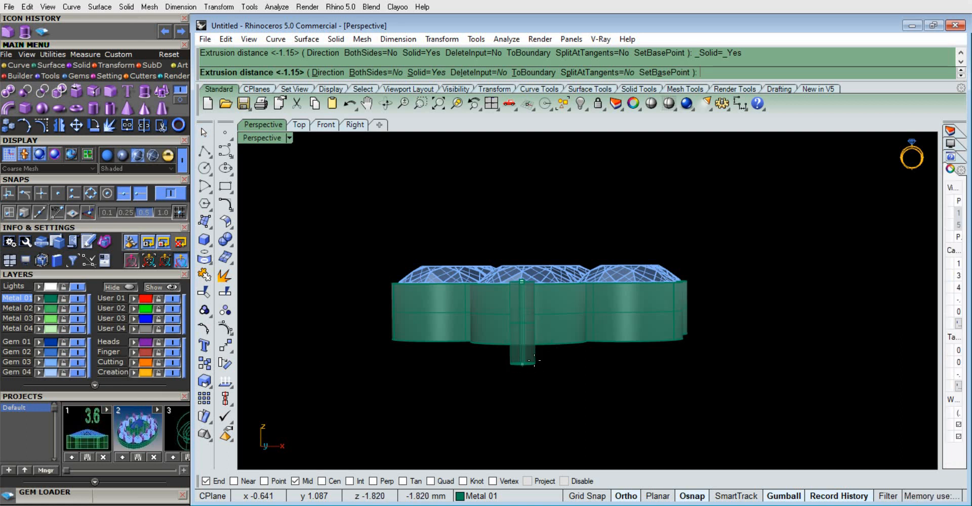
pyautogui.click(327, 128)
pyautogui.click(540, 330)
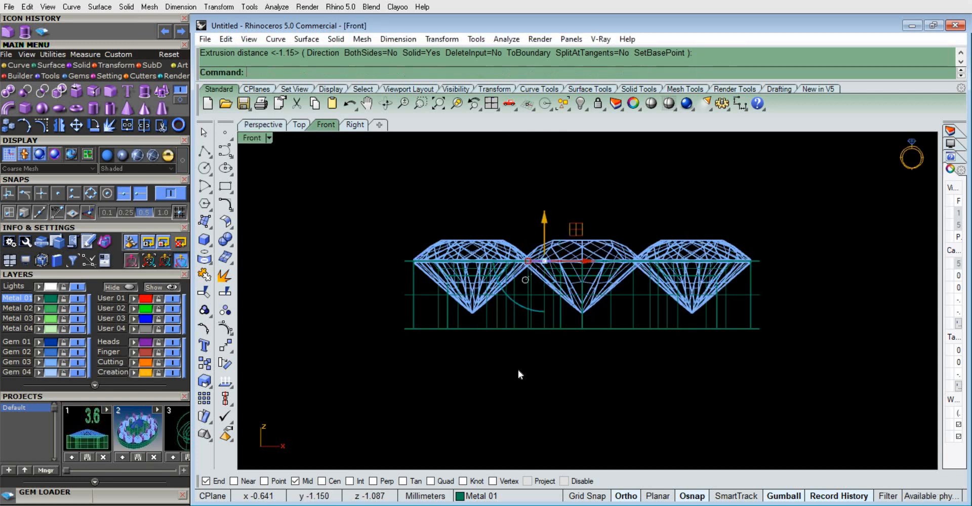
# Try raising the prong's circle freehand along Z in the Front view
pyautogui.scroll(2, 536, 238)
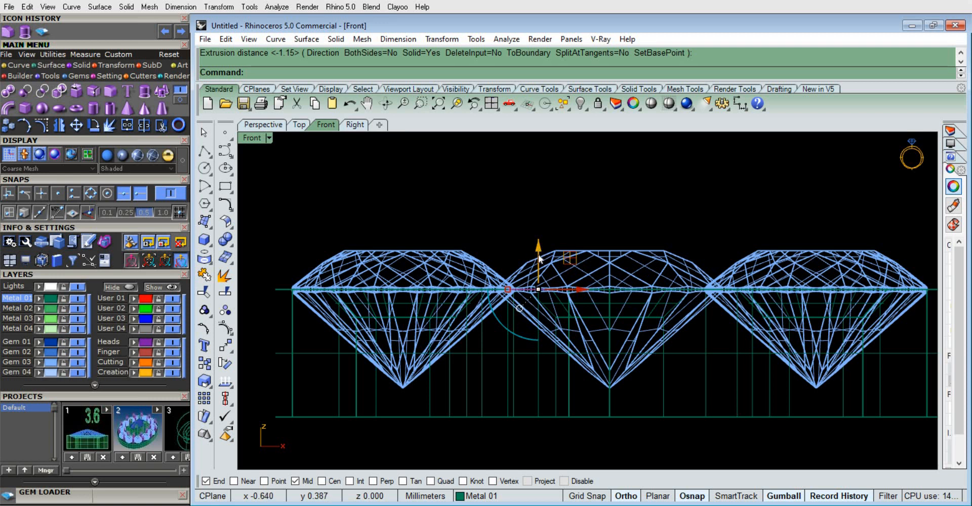
pyautogui.moveTo(539, 246); pyautogui.dragTo(538, 207)
pyautogui.hotkey('ctrl', 'z')
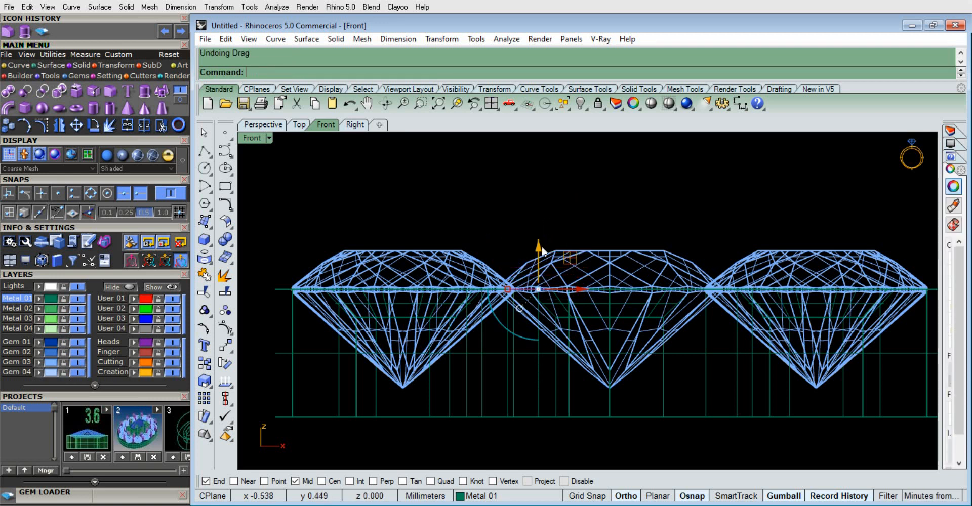
pyautogui.moveTo(539, 242)
pyautogui.mouseDown()
pyautogui.moveTo(539, 194)
pyautogui.moveTo(536, 244)
pyautogui.mouseUp()
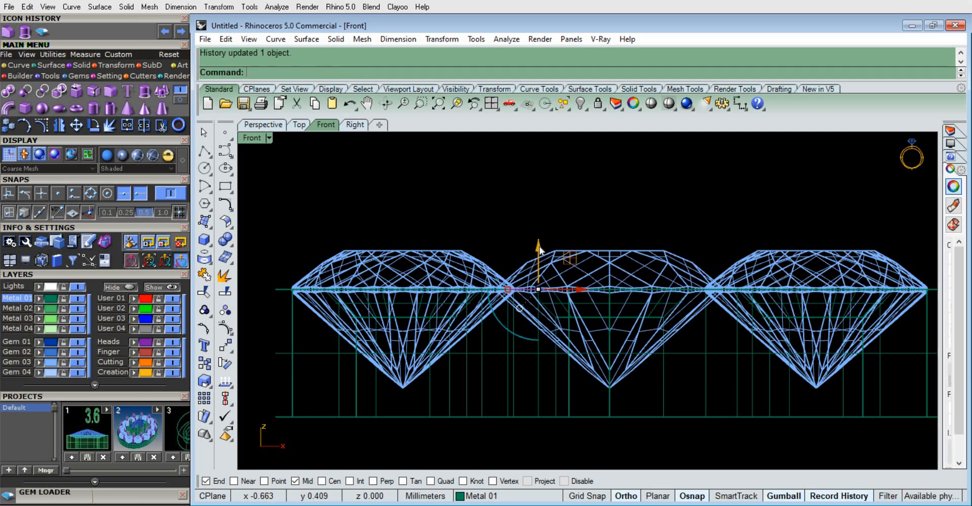
# Try moving the prong's circle up 0.5 mm along Z
pyautogui.click(539, 246)
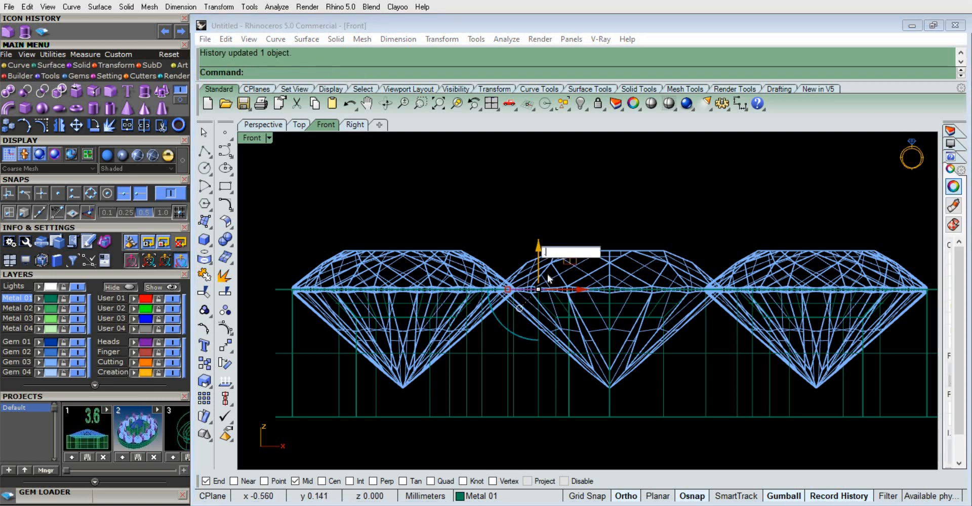
pyautogui.write('.5')
pyautogui.press('Return')
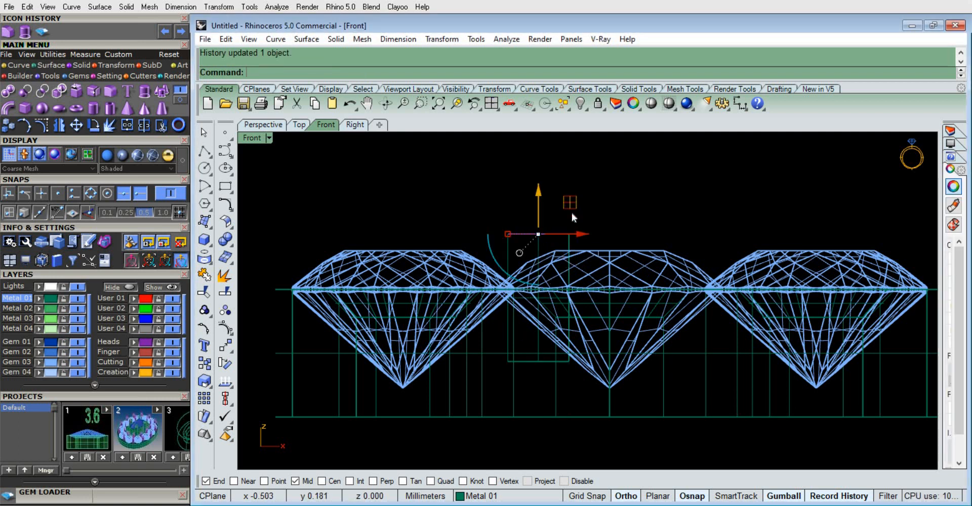
pyautogui.hotkey('ctrl', 'z')
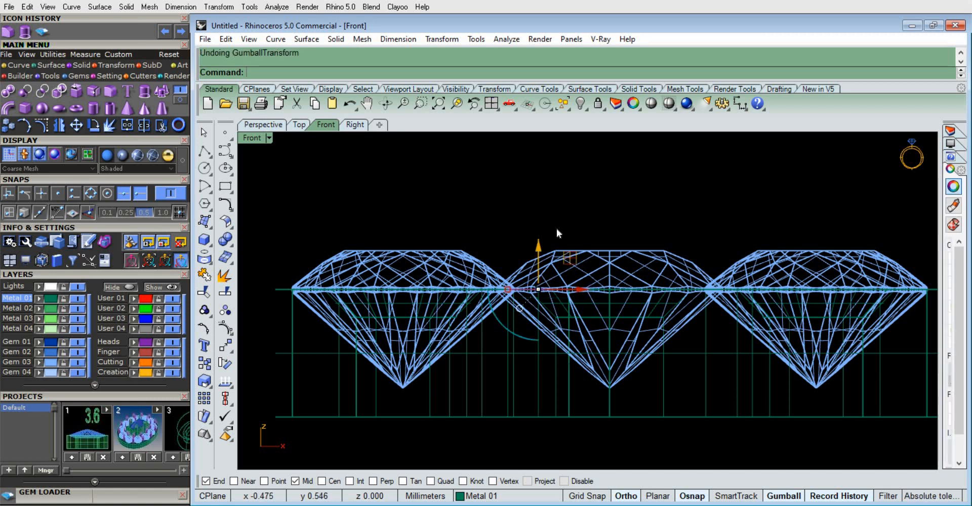
# Delete the existing prong solid between the gems while keeping its base circle
pyautogui.click(559, 336)
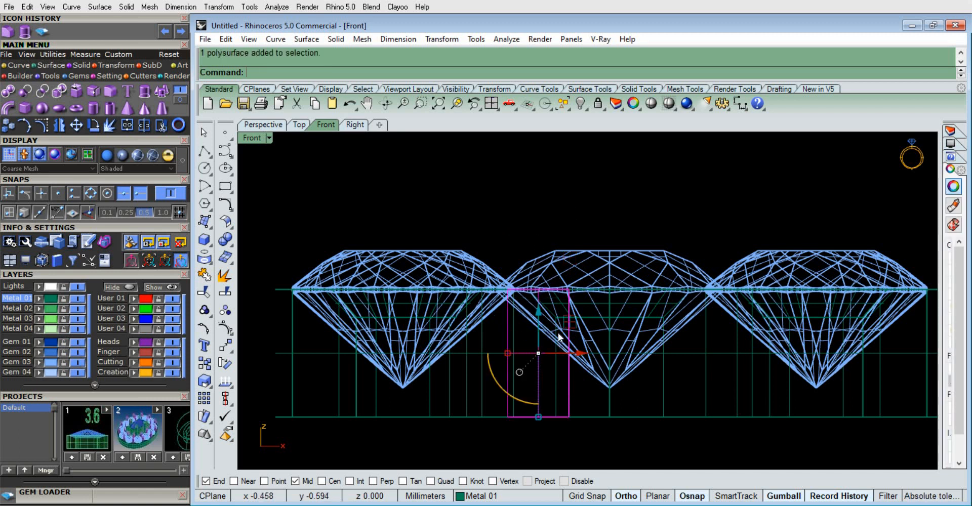
pyautogui.press('Delete')
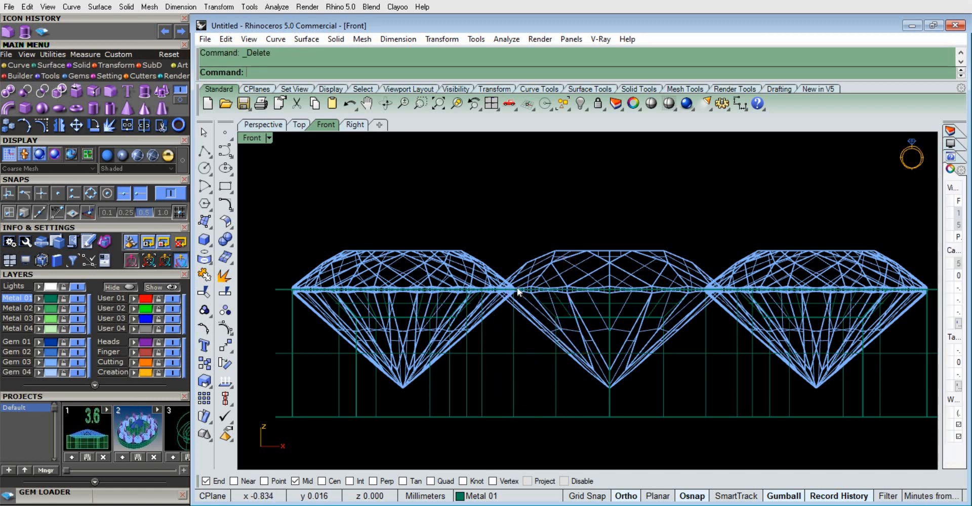
pyautogui.click(517, 287)
pyautogui.click(531, 219)
# Raise the prong's circle along Z to the height of the gem tables
pyautogui.click(297, 125)
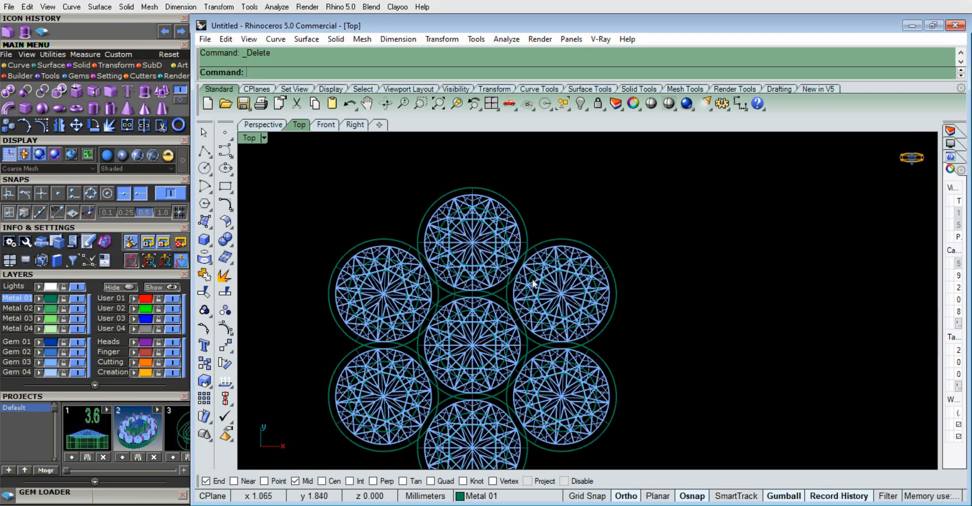
pyautogui.scroll(5, 420, 273)
pyautogui.click(422, 264)
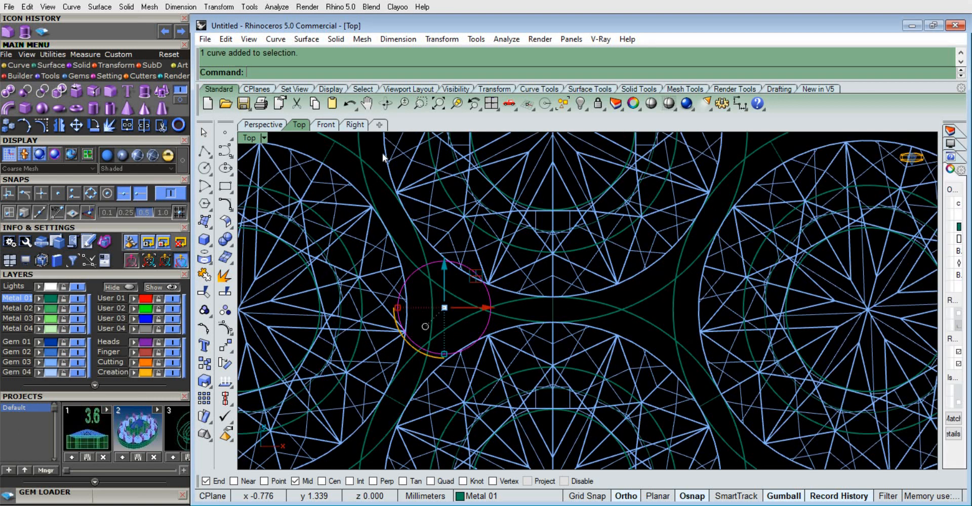
pyautogui.click(320, 126)
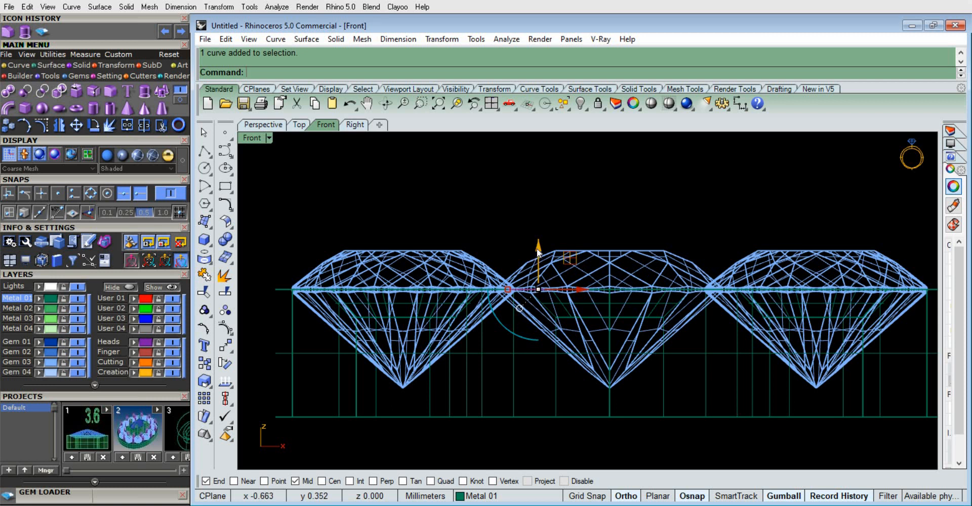
pyautogui.moveTo(538, 251); pyautogui.dragTo(543, 211)
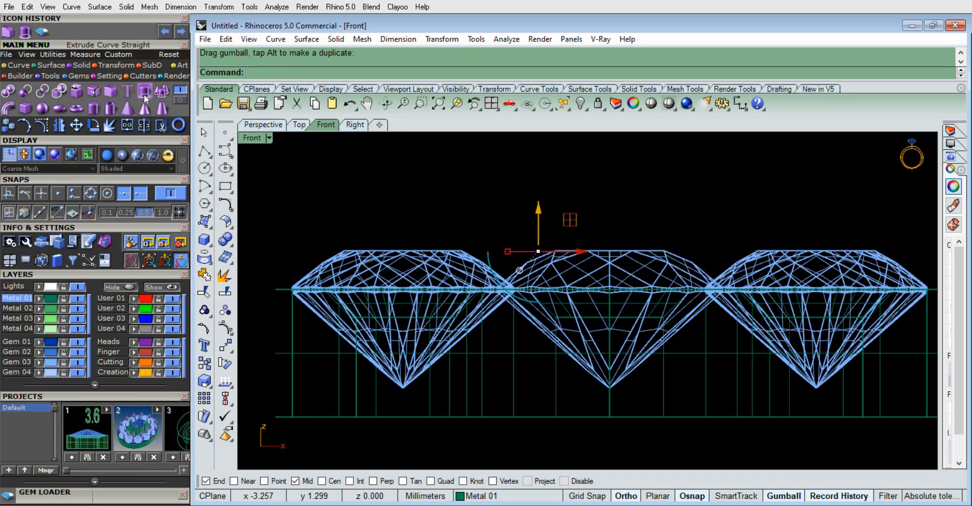
# Extrude the raised circle about 1.5 mm downward as a solid to the base of the settings
pyautogui.click(162, 107)
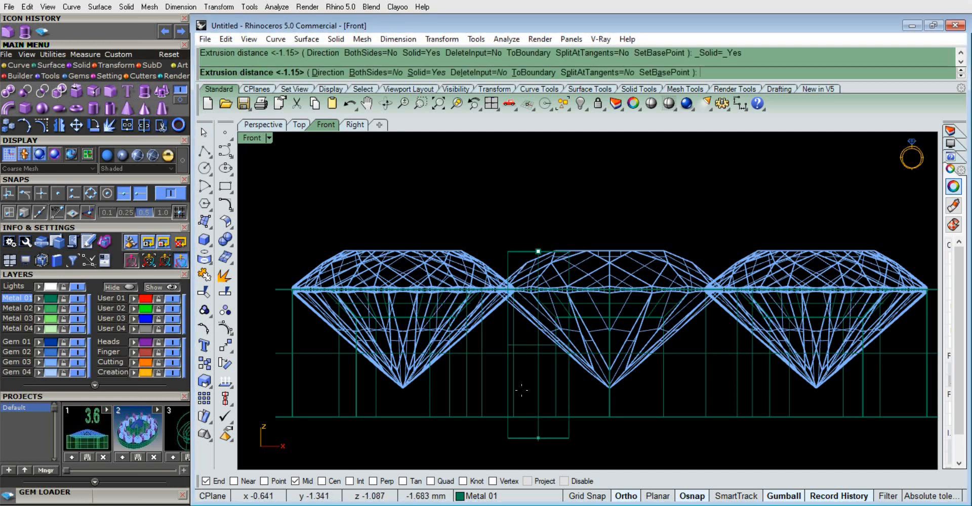
pyautogui.click(543, 417)
pyautogui.click(280, 127)
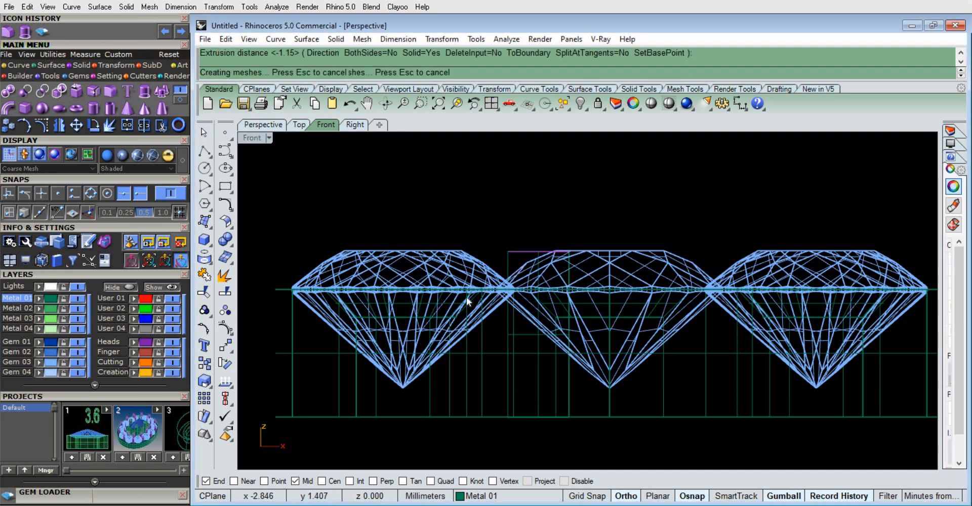
# Examine the prong's height against the surrounding gems and settings from several angles
pyautogui.scroll(10, 493, 268)
pyautogui.moveTo(617, 232)
pyautogui.mouseDown(button='right')
pyautogui.moveTo(565, 325)
pyautogui.moveTo(697, 305)
pyautogui.mouseUp(button='right')
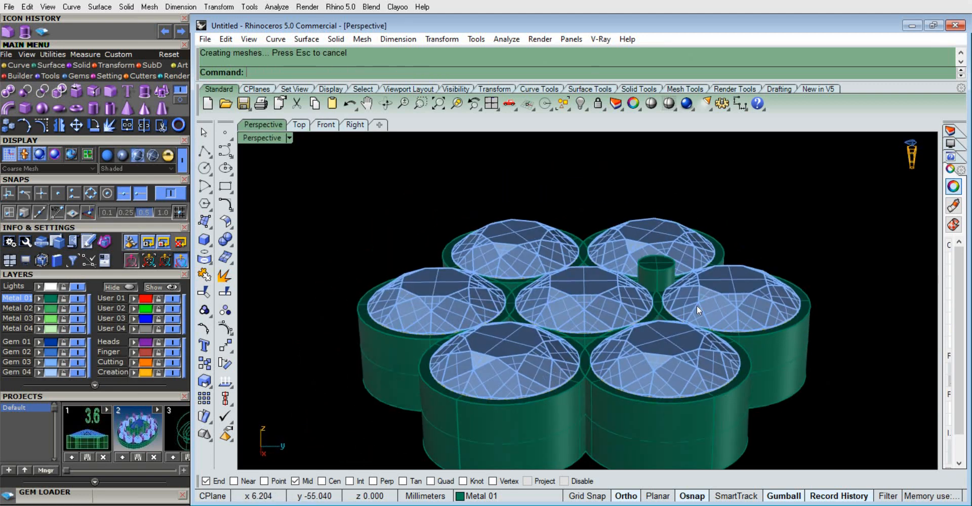
pyautogui.scroll(5, 596, 245)
pyautogui.scroll(2, 563, 258)
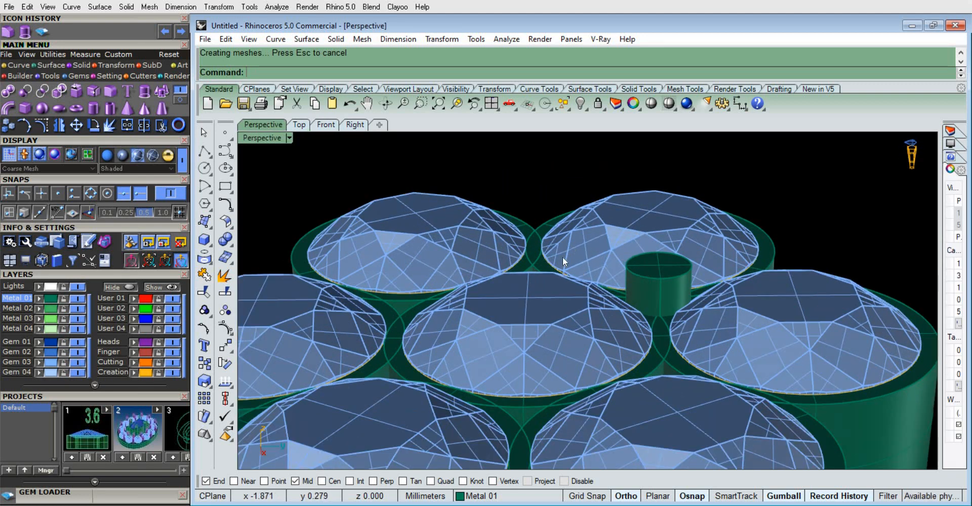
pyautogui.scroll(-4, 563, 259)
pyautogui.moveTo(433, 284); pyautogui.dragTo(562, 286, button='right')
pyautogui.scroll(-3, 563, 284)
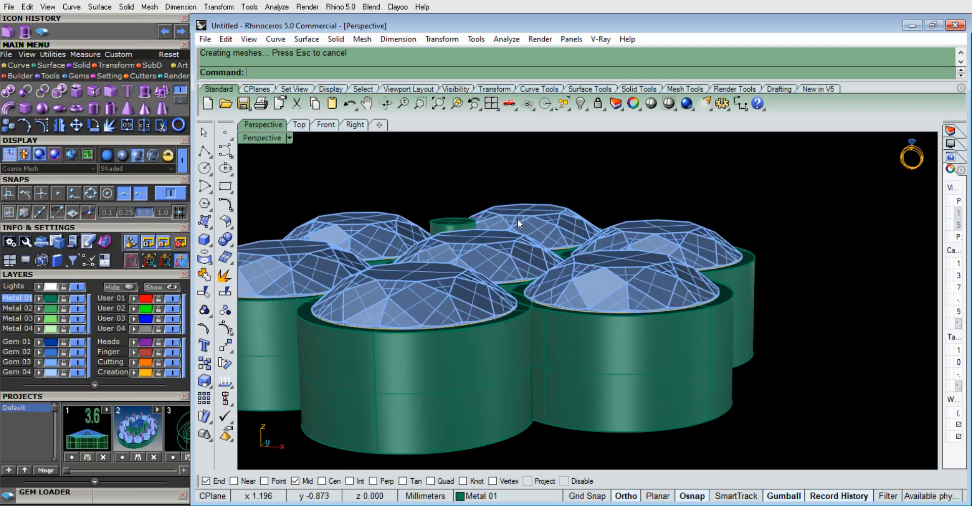
pyautogui.moveTo(532, 252); pyautogui.dragTo(581, 175, button='right')
pyautogui.scroll(-9, 521, 227)
pyautogui.scroll(7, 493, 251)
pyautogui.scroll(-3, 581, 172)
pyautogui.scroll(5, 582, 170)
pyautogui.moveTo(607, 334); pyautogui.dragTo(581, 313, button='right')
pyautogui.scroll(-3, 589, 305)
pyautogui.scroll(8, 588, 305)
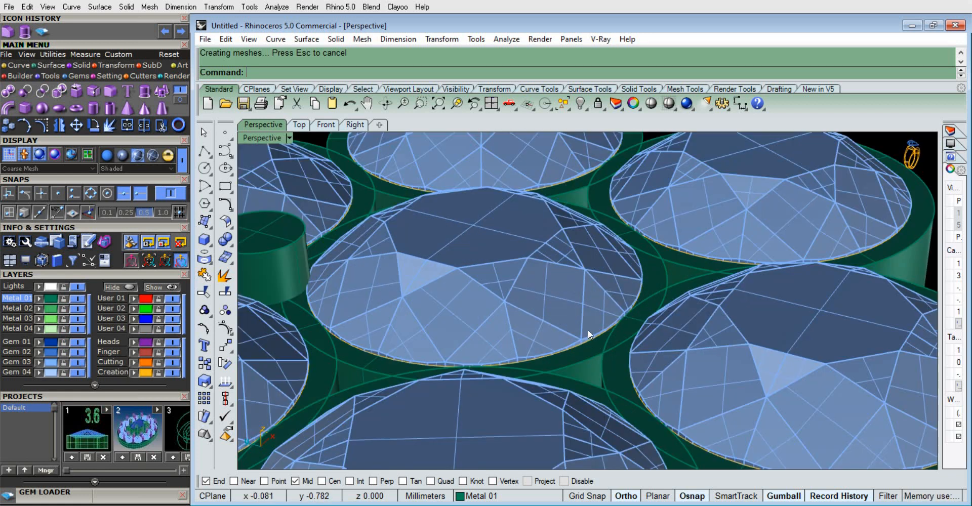
# Move the center gem, its setting and the prong up 0.3 mm along Z
pyautogui.click(554, 316)
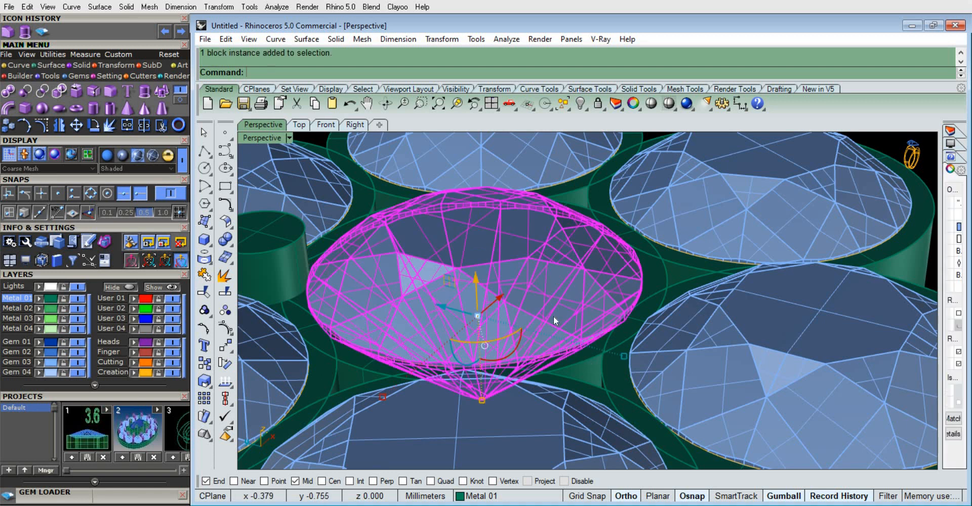
pyautogui.keyDown('shift'); pyautogui.click(586, 363); pyautogui.keyUp('shift')
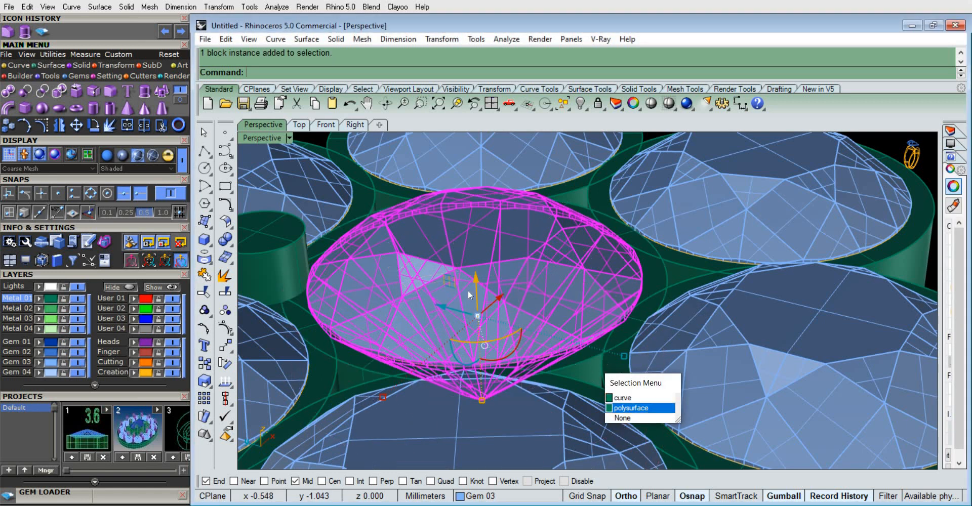
pyautogui.click(640, 403)
pyautogui.keyDown('shift'); pyautogui.click(270, 272); pyautogui.keyUp('shift')
pyautogui.scroll(-5, 476, 270)
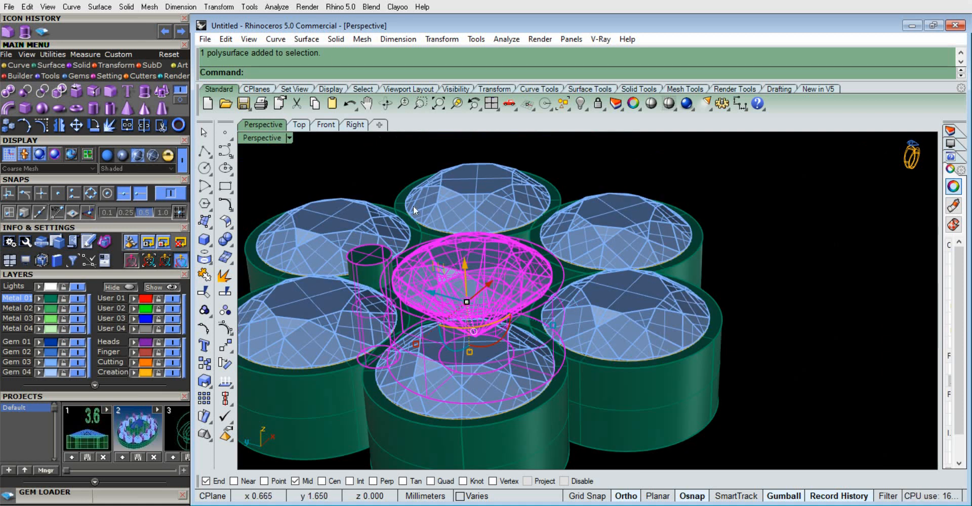
pyautogui.click(325, 126)
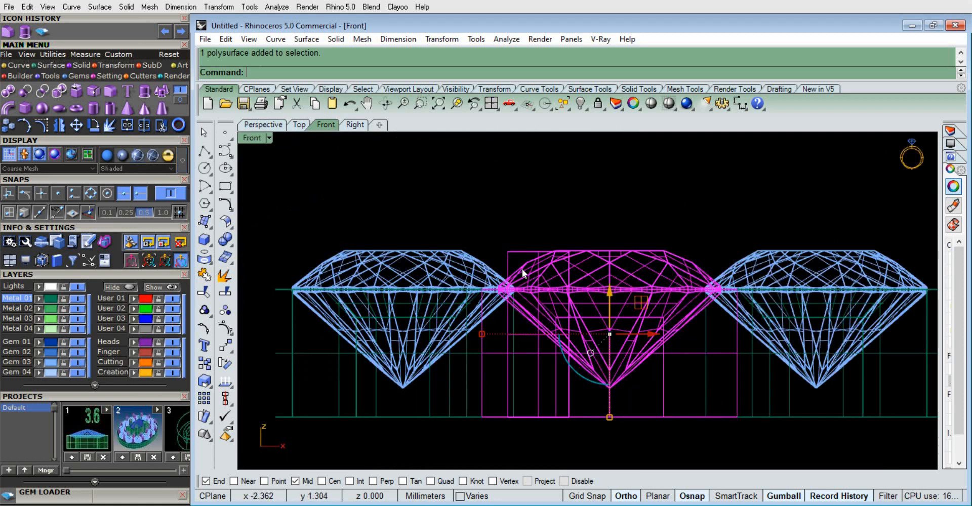
pyautogui.click(610, 292)
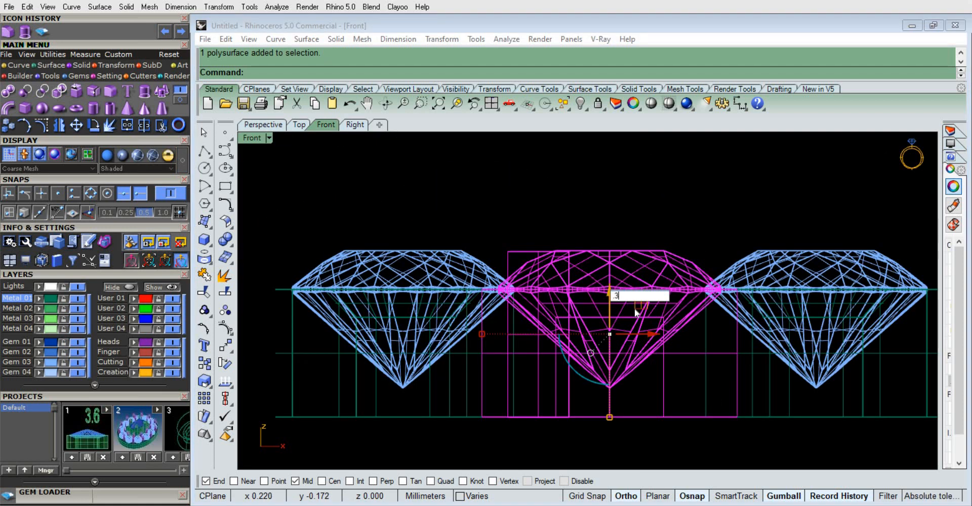
pyautogui.write('.3')
pyautogui.press('Return')
# Delete the raised prong solid beside the center setting, leaving its circle in place
pyautogui.click(264, 125)
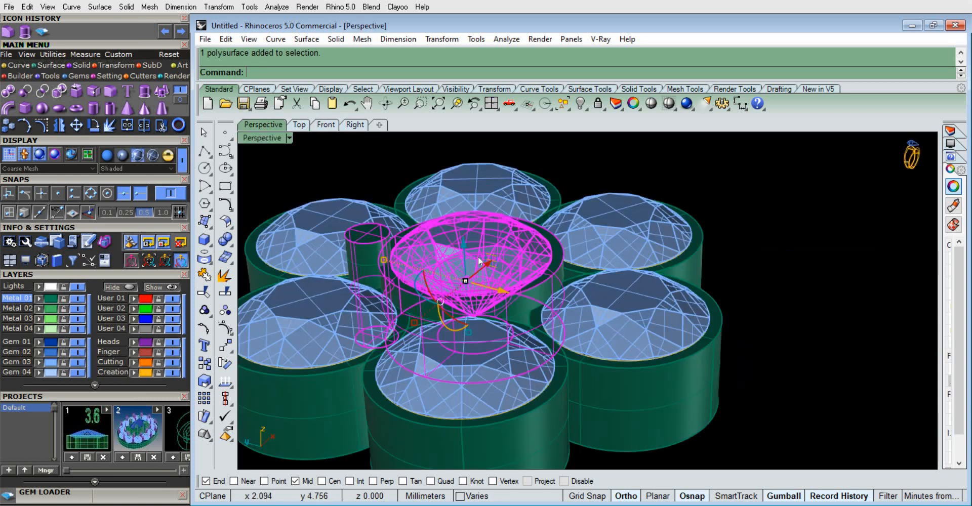
pyautogui.scroll(-6, 575, 387)
pyautogui.moveTo(325, 234); pyautogui.dragTo(608, 217, button='right')
pyautogui.scroll(5, 572, 269)
pyautogui.click(572, 269)
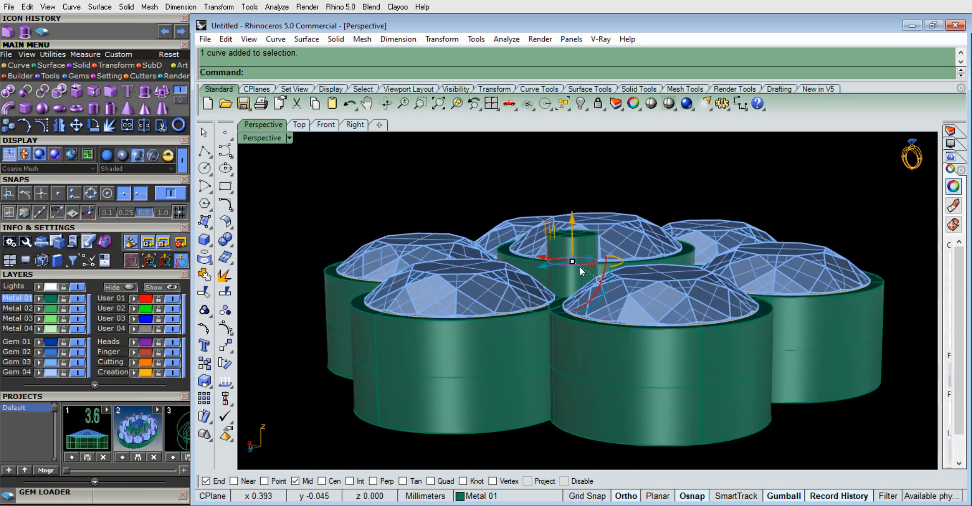
pyautogui.click(587, 240)
pyautogui.press('Delete')
# Raise the prong's circle along Z to the table height of the raised center gem
pyautogui.scroll(-5, 587, 258)
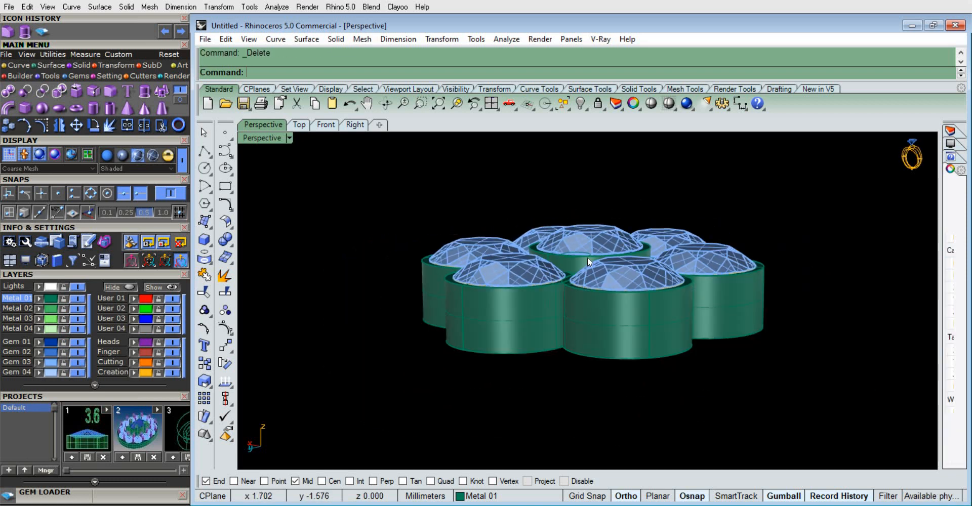
pyautogui.moveTo(587, 258); pyautogui.dragTo(409, 224, button='right')
pyautogui.scroll(2, 442, 245)
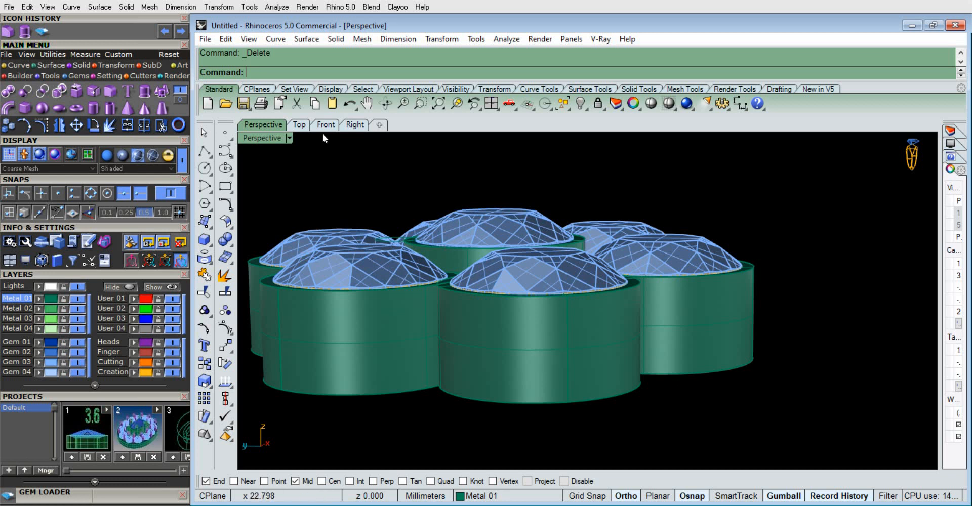
pyautogui.scroll(3, 423, 253)
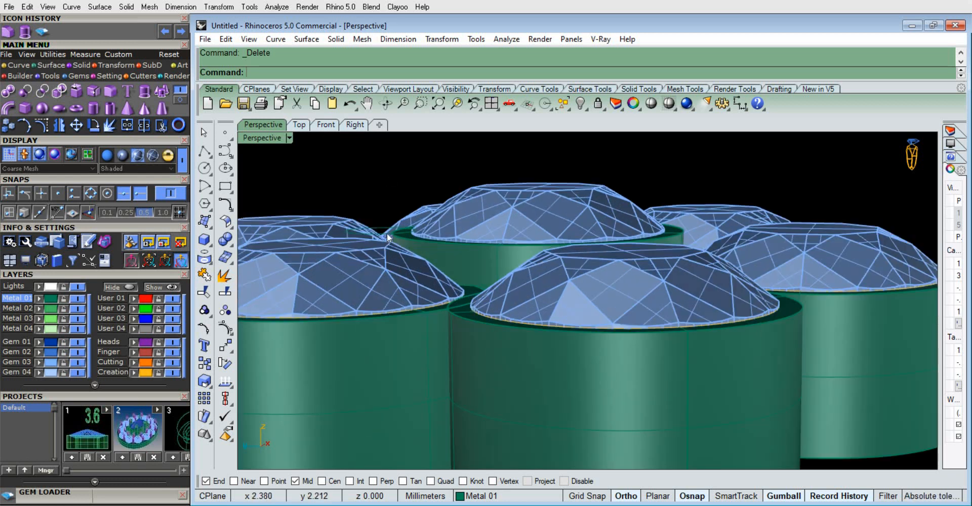
pyautogui.click(386, 233)
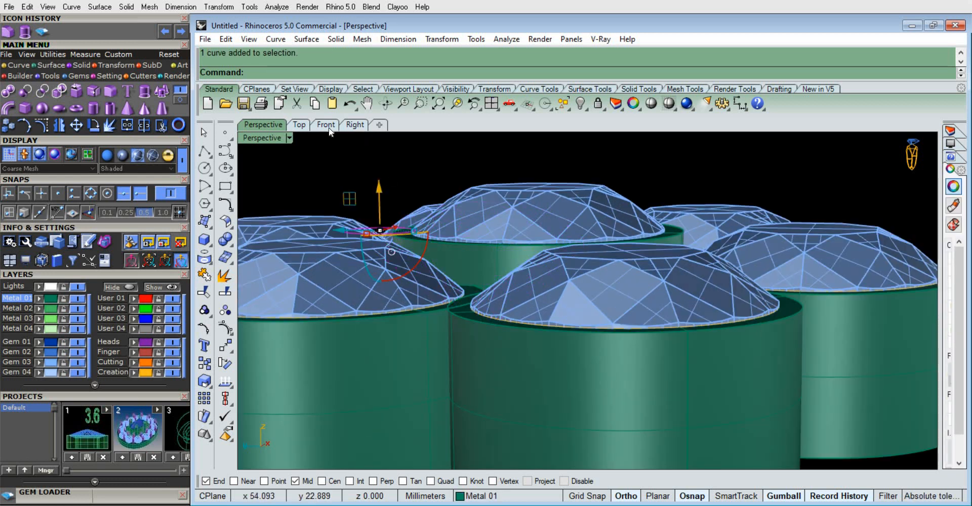
pyautogui.click(329, 126)
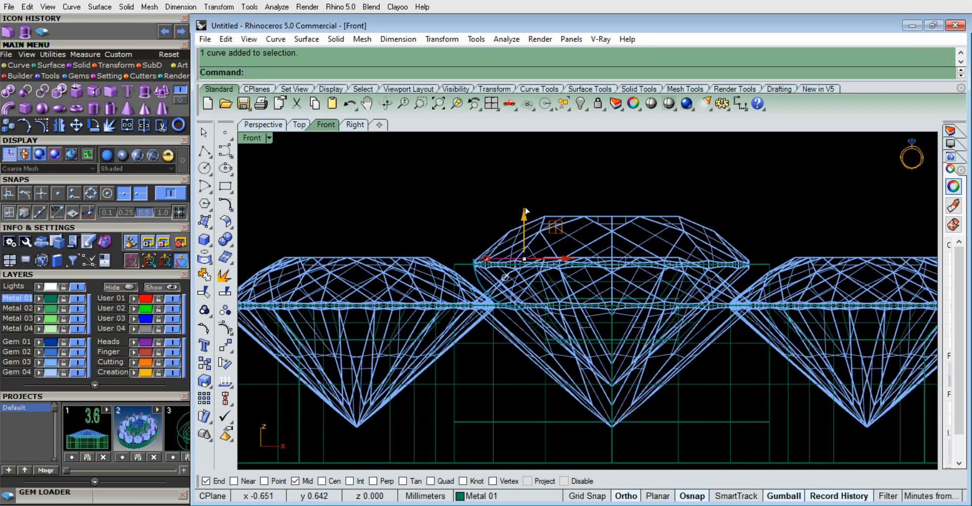
pyautogui.moveTo(525, 211); pyautogui.dragTo(554, 180)
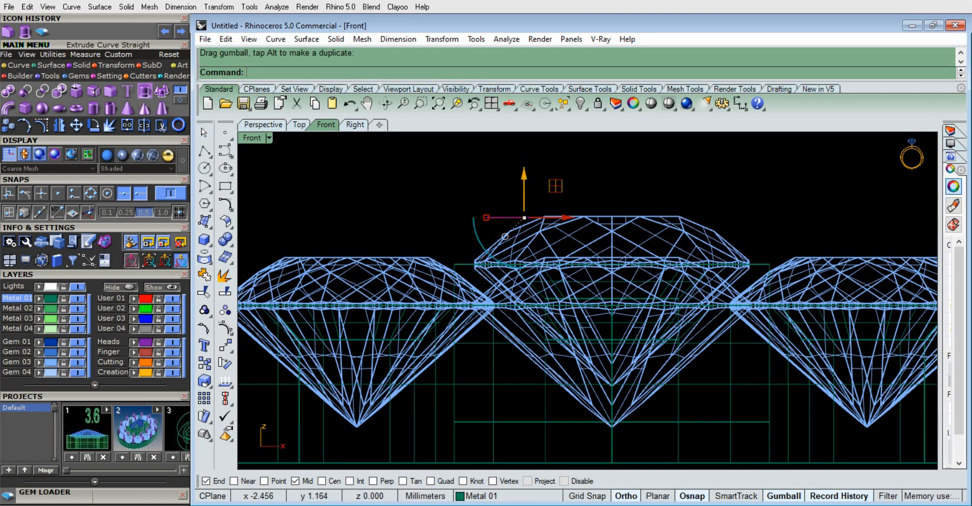
# Extrude the circle about 1.8 mm downward as a solid prong reaching the base of the outer settings
pyautogui.click(145, 92)
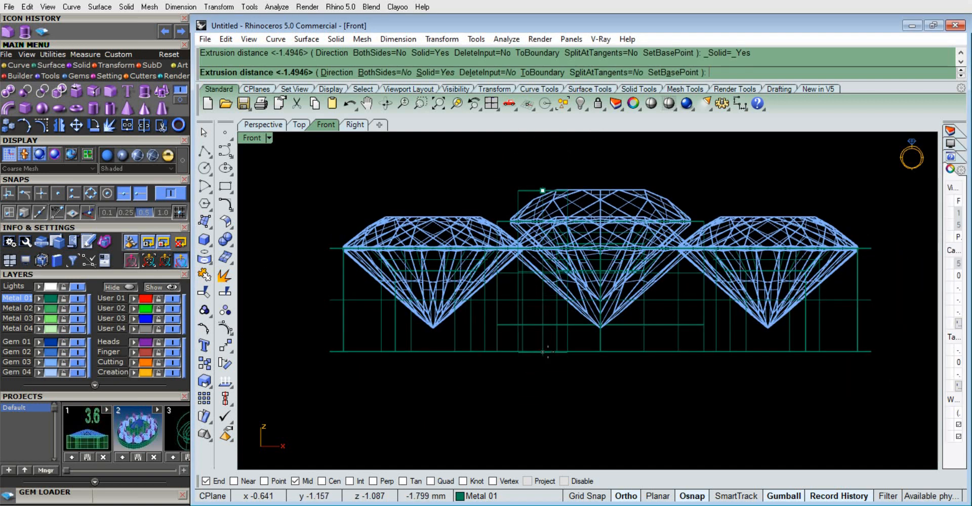
pyautogui.click(548, 352)
pyautogui.scroll(-3, 544, 359)
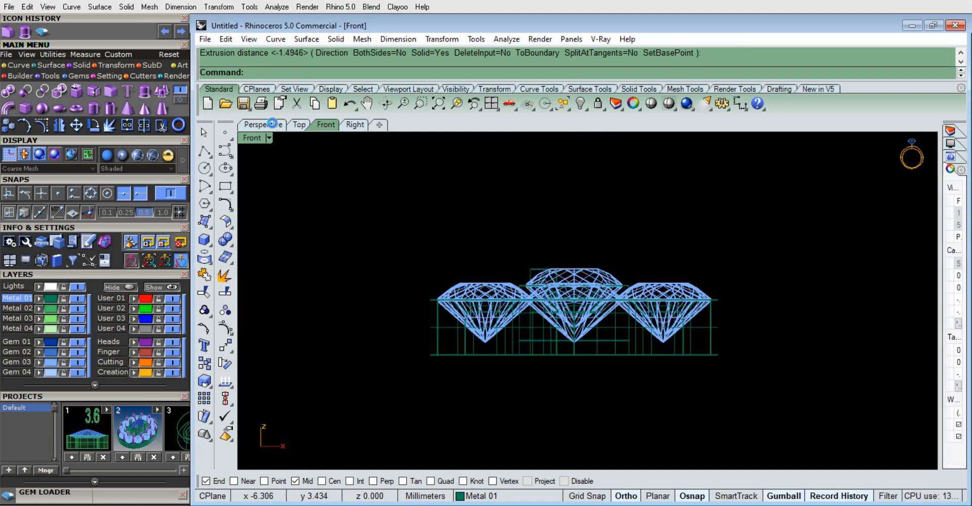
pyautogui.click(273, 124)
# Fillet the top edge of the prong with a 0.15 mm radius
pyautogui.scroll(-5, 579, 269)
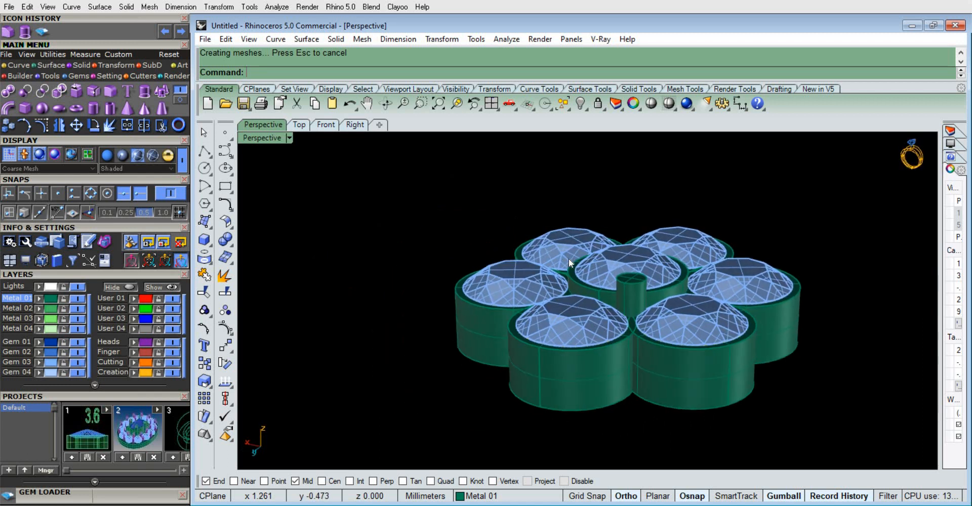
pyautogui.moveTo(631, 281); pyautogui.dragTo(516, 263, button='right')
pyautogui.scroll(6, 516, 261)
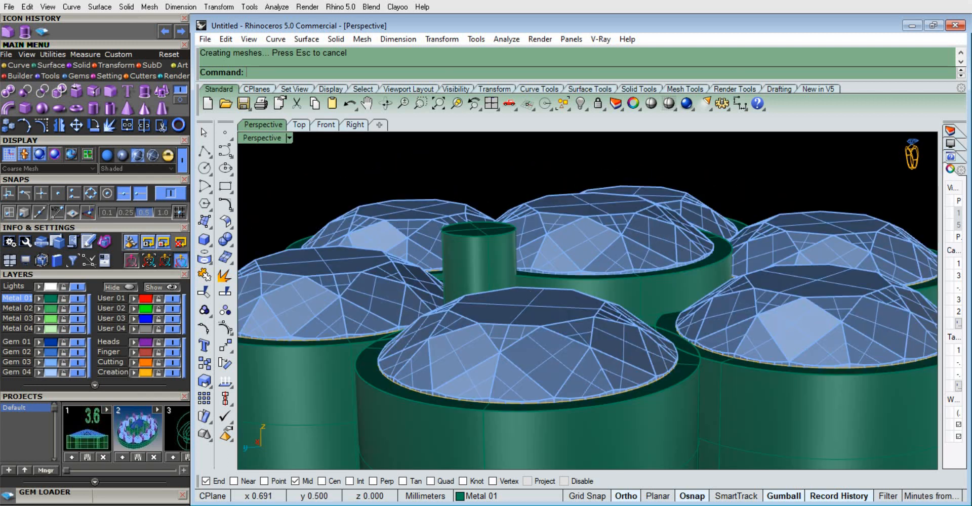
pyautogui.click(127, 7)
pyautogui.moveTo(158, 431)
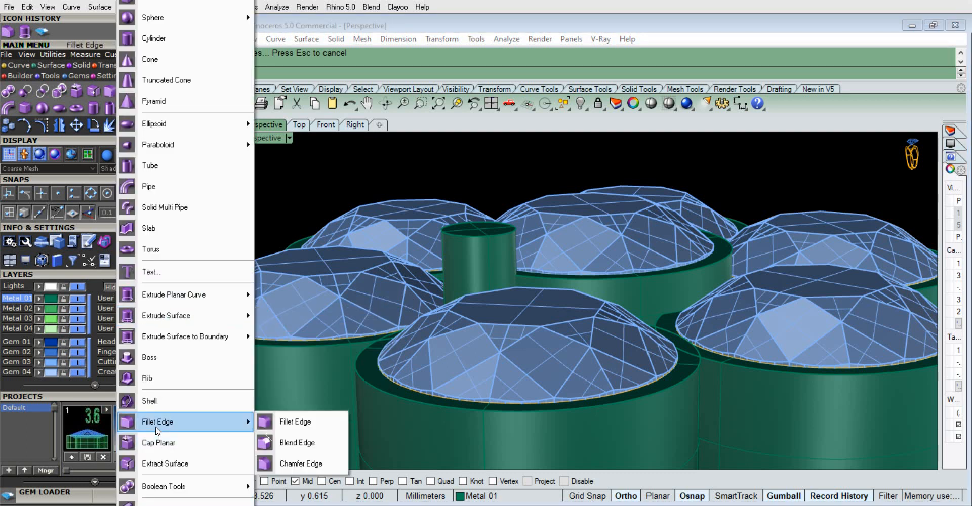
pyautogui.click(329, 421)
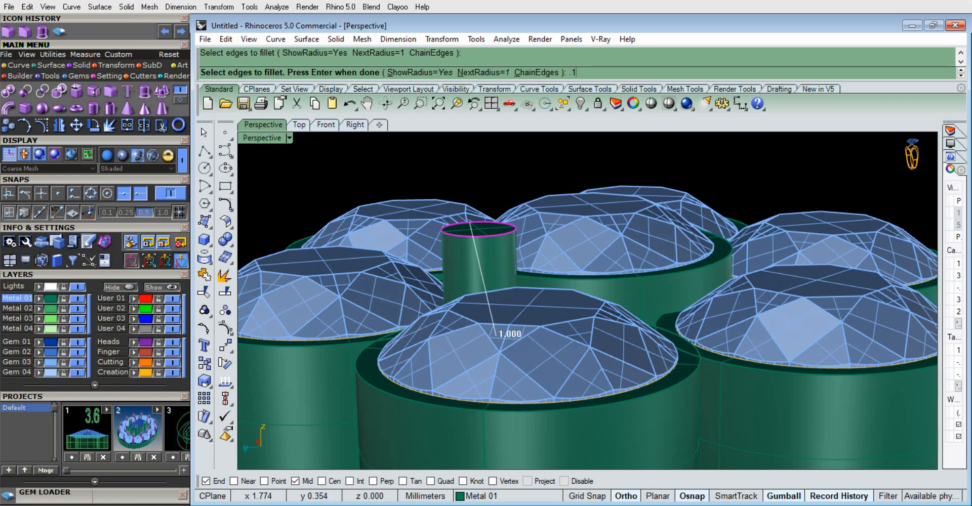
pyautogui.press('Return')
pyautogui.press('Escape')
pyautogui.rightClick(492, 242)
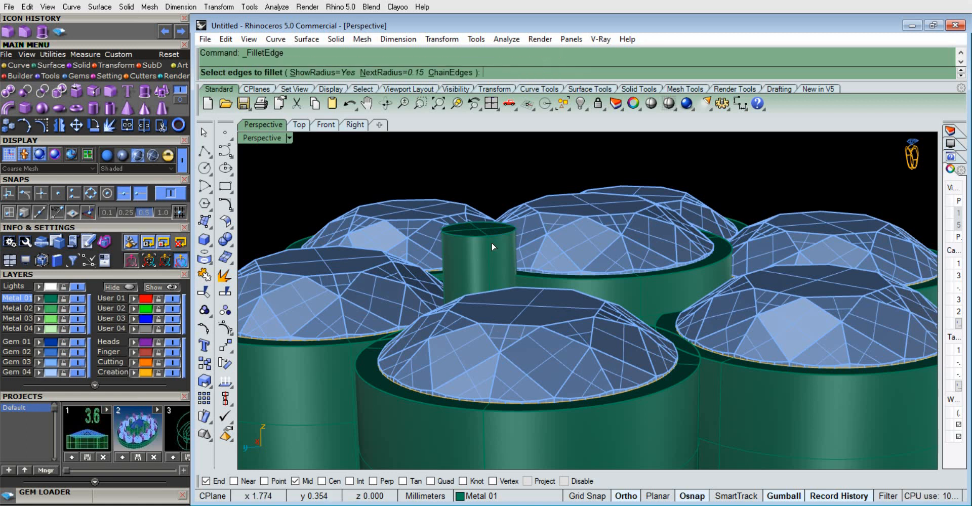
pyautogui.click(481, 225)
pyautogui.rightClick(473, 220)
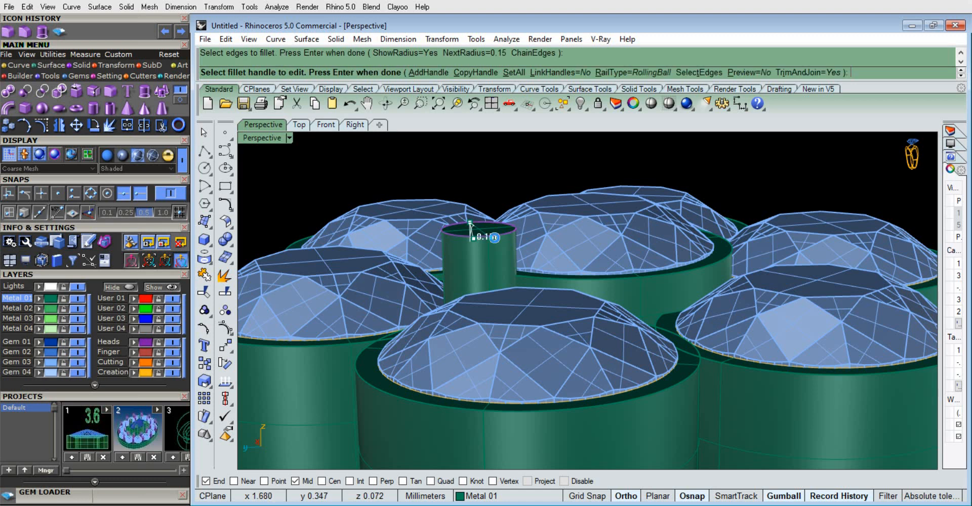
pyautogui.rightClick(469, 218)
pyautogui.moveTo(470, 219); pyautogui.dragTo(746, 299, button='right')
pyautogui.scroll(3, 737, 156)
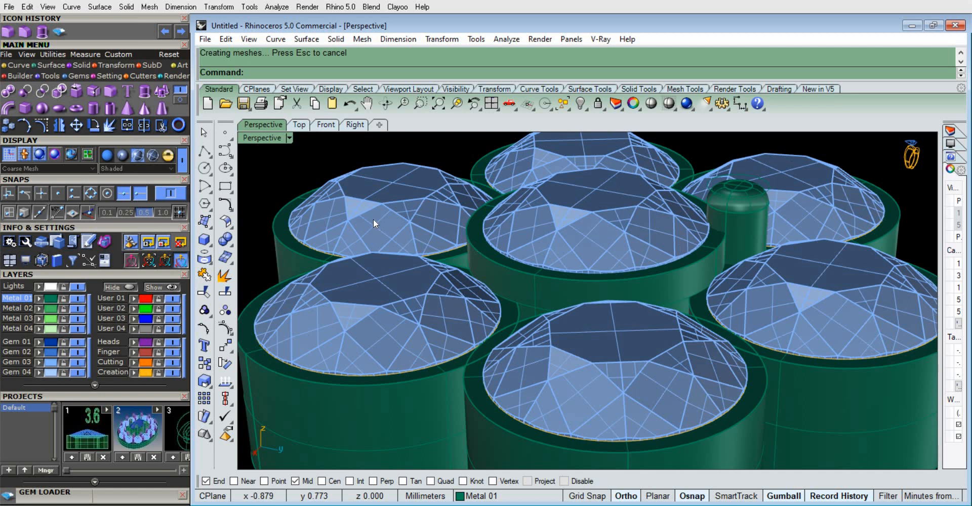
pyautogui.click(299, 127)
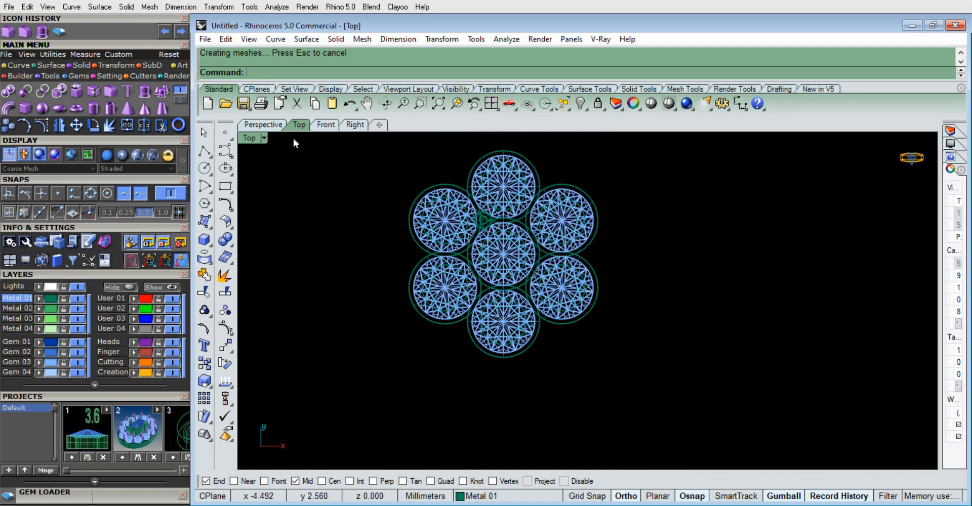
# Set the top viewport's display mode to Shaded
pyautogui.click(264, 139)
pyautogui.click(317, 37)
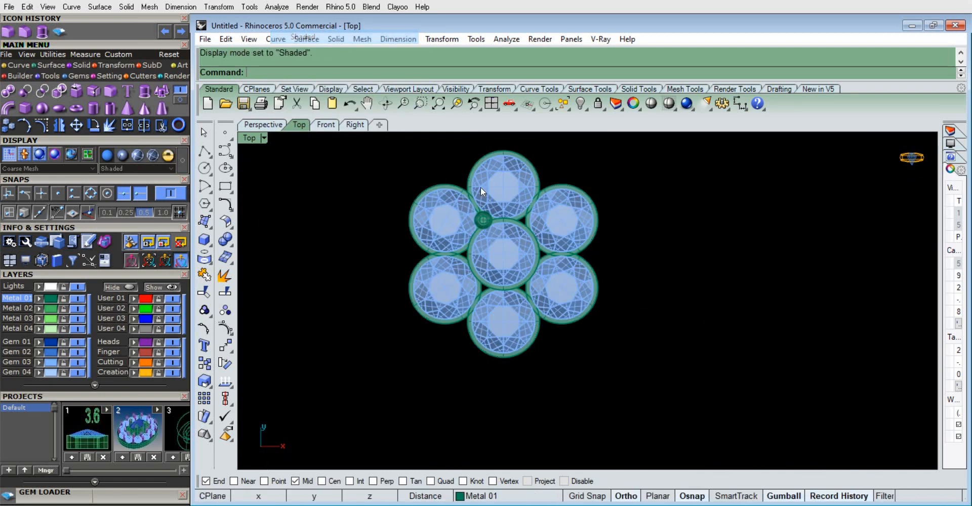
pyautogui.scroll(4, 478, 193)
# Polar-array the rounded prong around the center gem at the origin with 6 items over 360 degrees
pyautogui.click(440, 205)
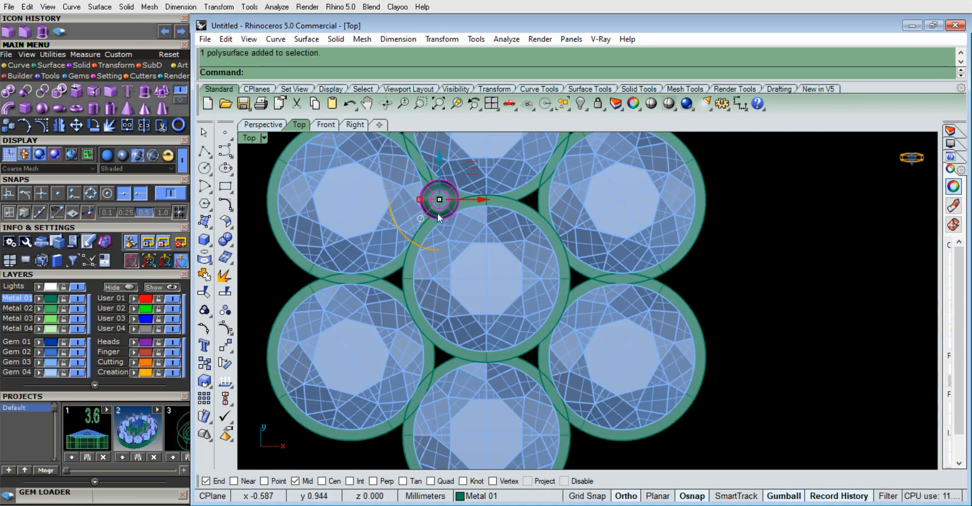
pyautogui.write('ArrayPolar')
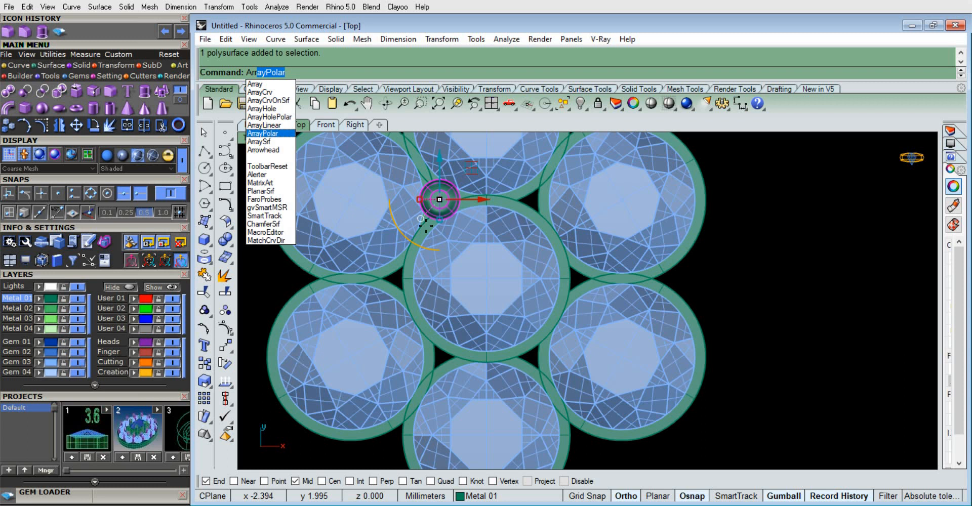
pyautogui.press('Return')
pyautogui.scroll(-3, 440, 213)
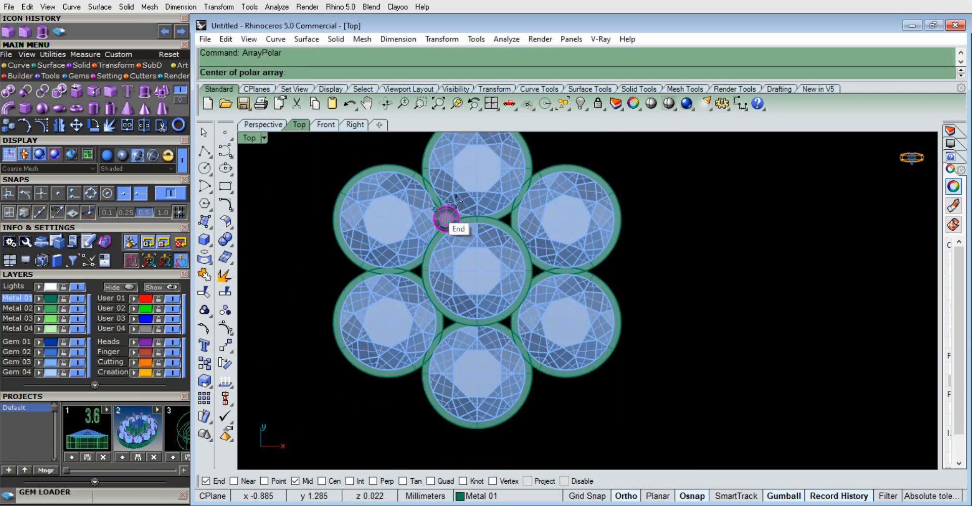
pyautogui.scroll(-3, 453, 213)
pyautogui.scroll(2, 475, 258)
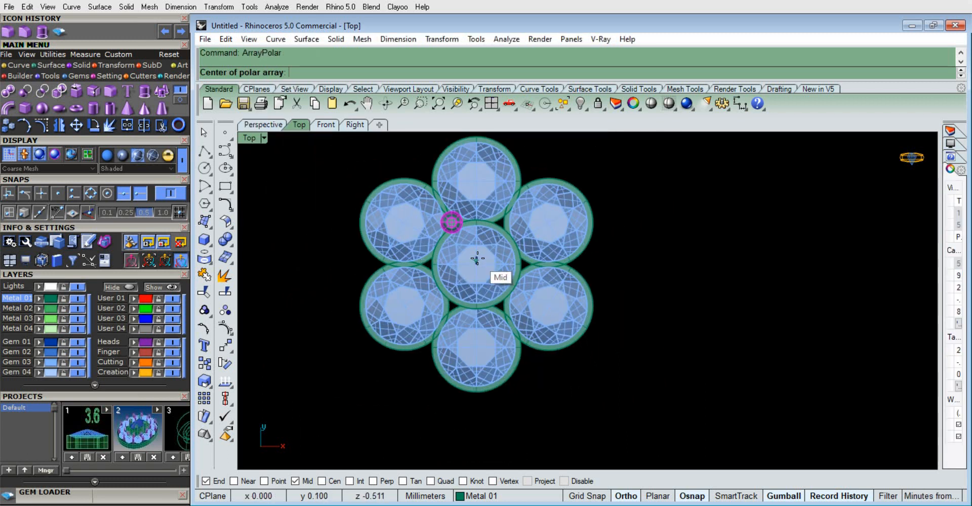
pyautogui.click(476, 261)
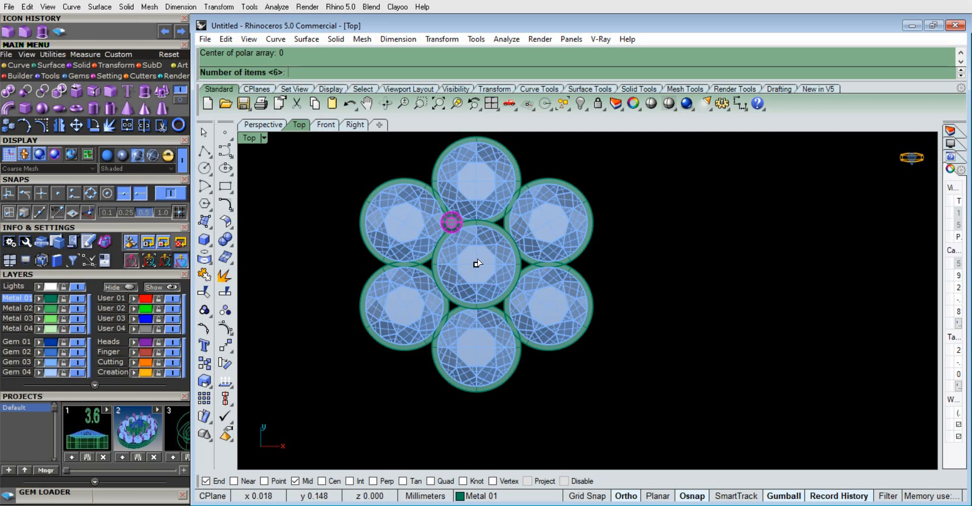
pyautogui.press('Return')
pyautogui.press('Return')
pyautogui.press('Return')
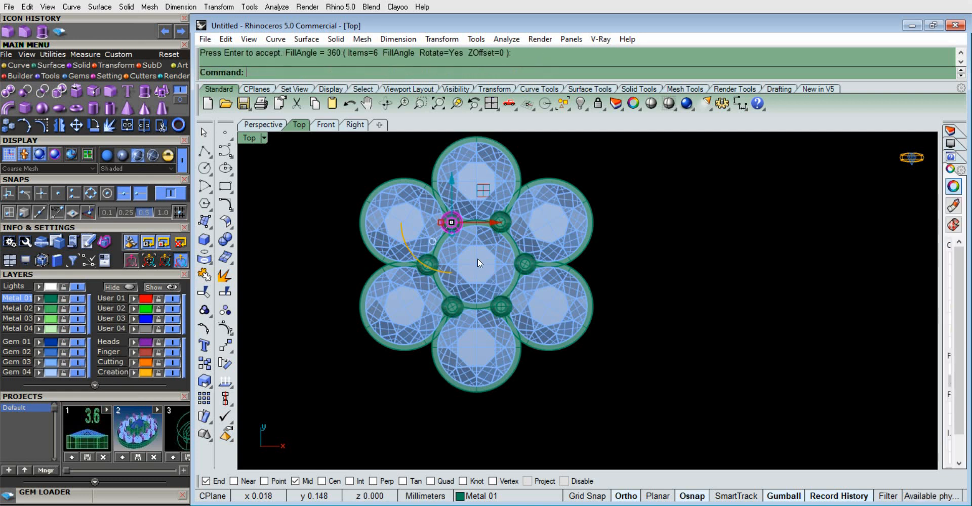
# Duplicate the inner prong and move the copy outward to the outer notch between two neighbouring outer settings
pyautogui.scroll(1, 485, 247)
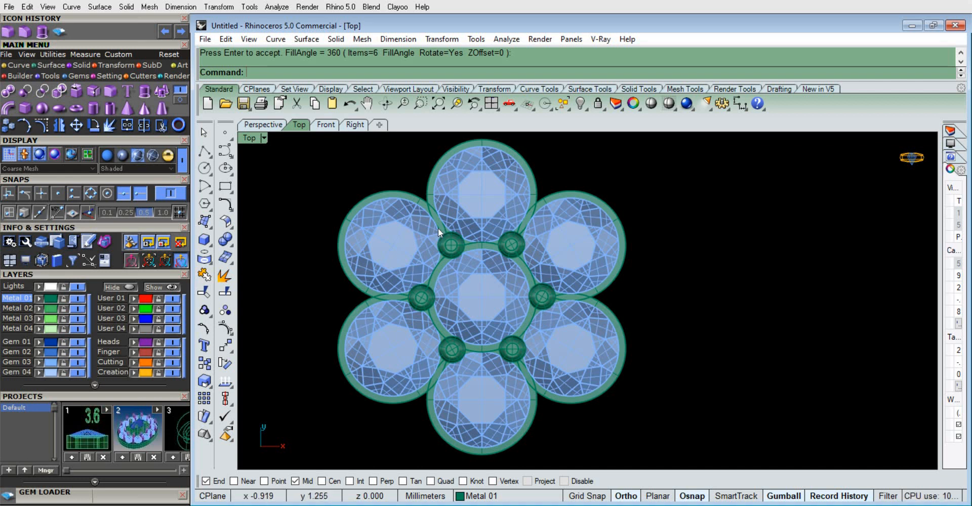
pyautogui.scroll(3, 474, 302)
pyautogui.click(480, 307)
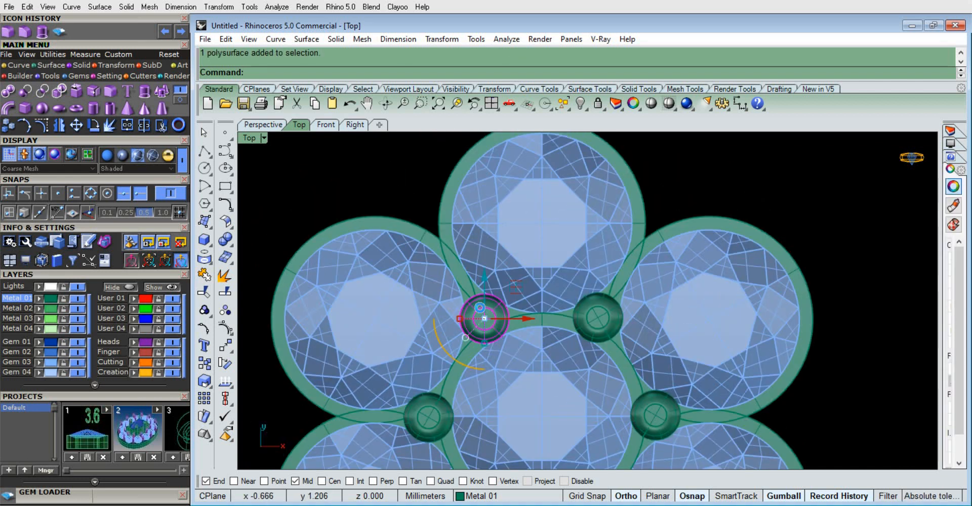
pyautogui.hotkey('ctrl', 'c')
pyautogui.hotkey('ctrl', 'v')
pyautogui.moveTo(514, 290); pyautogui.dragTo(471, 209)
pyautogui.scroll(-3, 452, 232)
pyautogui.scroll(8, 439, 299)
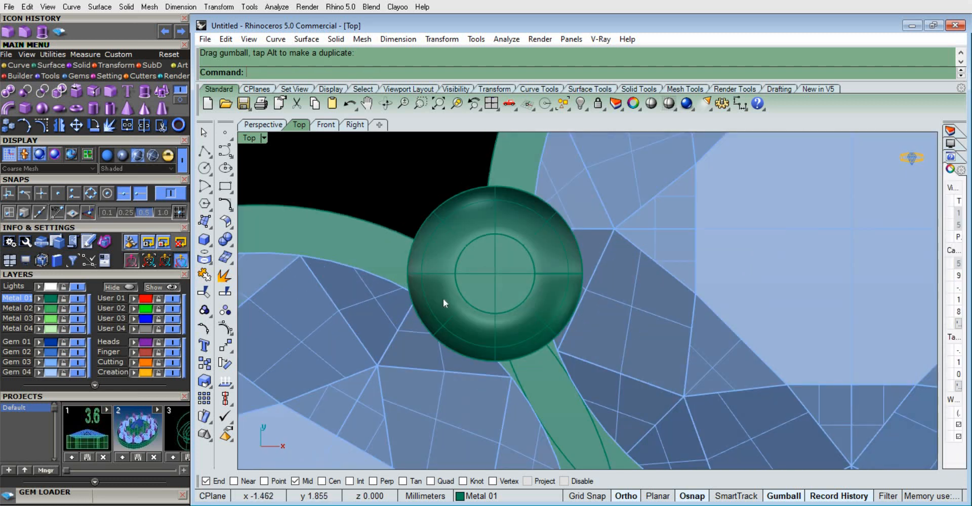
# Fine-tune the copied prong's position in the outer notch, turn Ortho off and rotate the prong slightly
pyautogui.click(493, 245)
pyautogui.moveTo(525, 242); pyautogui.dragTo(522, 246)
pyautogui.click(460, 321)
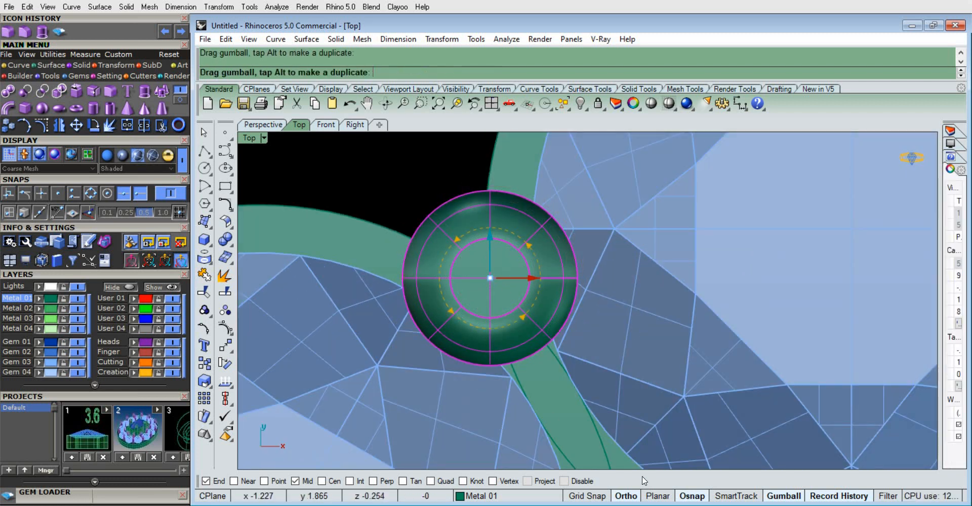
pyautogui.moveTo(644, 481); pyautogui.dragTo(624, 501)
pyautogui.moveTo(457, 317); pyautogui.dragTo(456, 303)
pyautogui.click(384, 184)
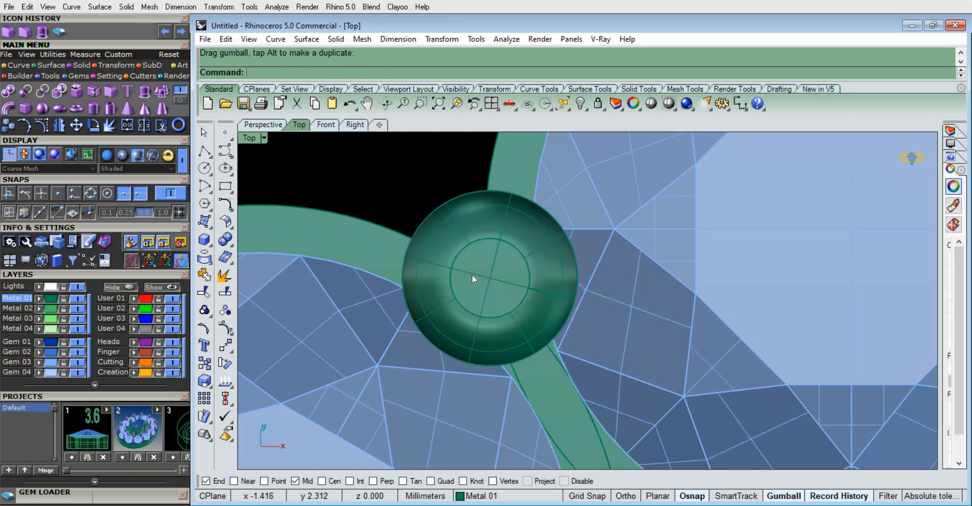
# Polar-array the outer prong about the origin (0) with 6 items over 360 degrees
pyautogui.scroll(-10, 478, 266)
pyautogui.click(467, 263)
pyautogui.scroll(-6, 495, 280)
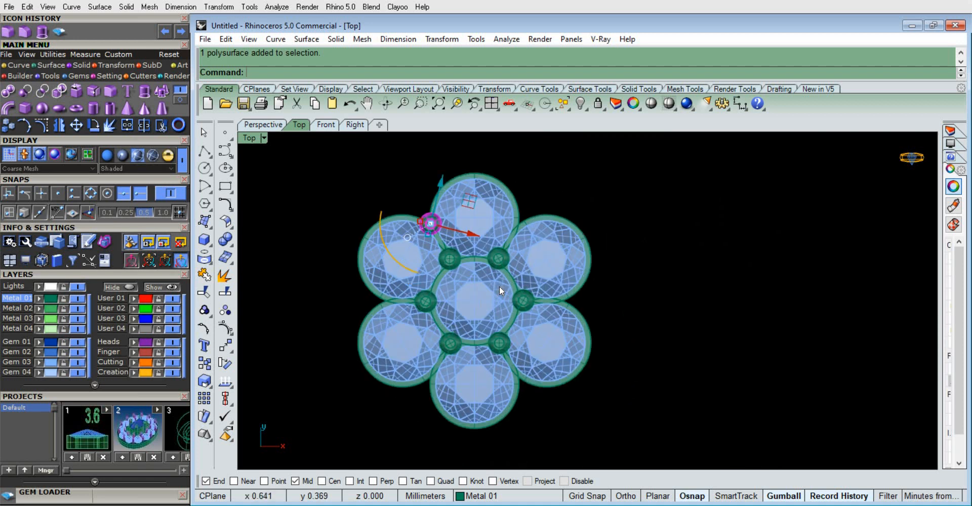
pyautogui.write('ArrayPolar')
pyautogui.press('Return')
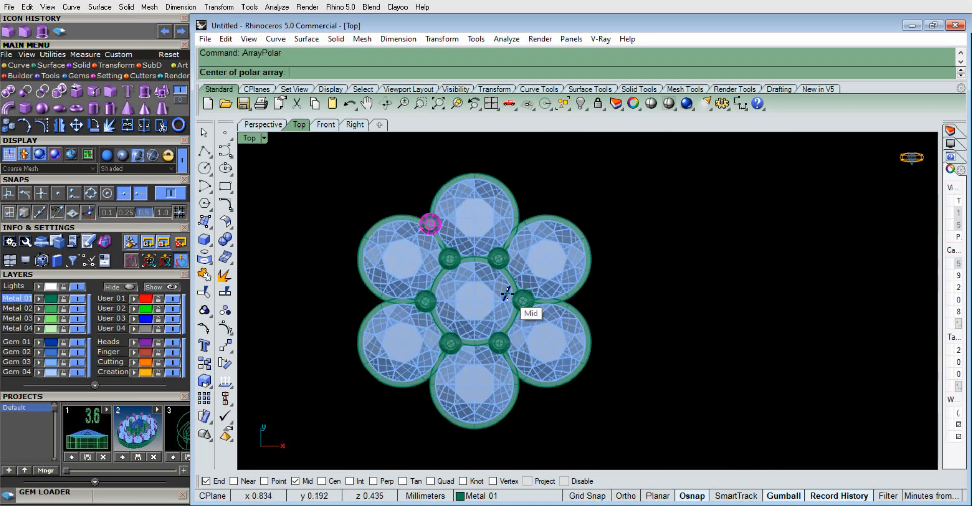
pyautogui.write('0')
pyautogui.press('Return')
pyautogui.press('Return')
pyautogui.press('Return')
pyautogui.press('Return')
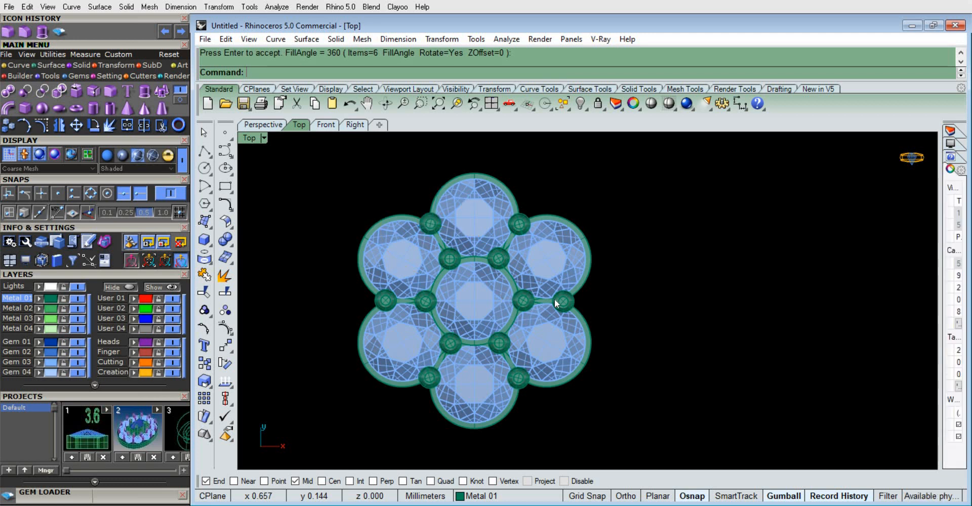
# Examine the inner and outer prongs around the gem settings from several angles in the perspective view
pyautogui.scroll(-3, 591, 266)
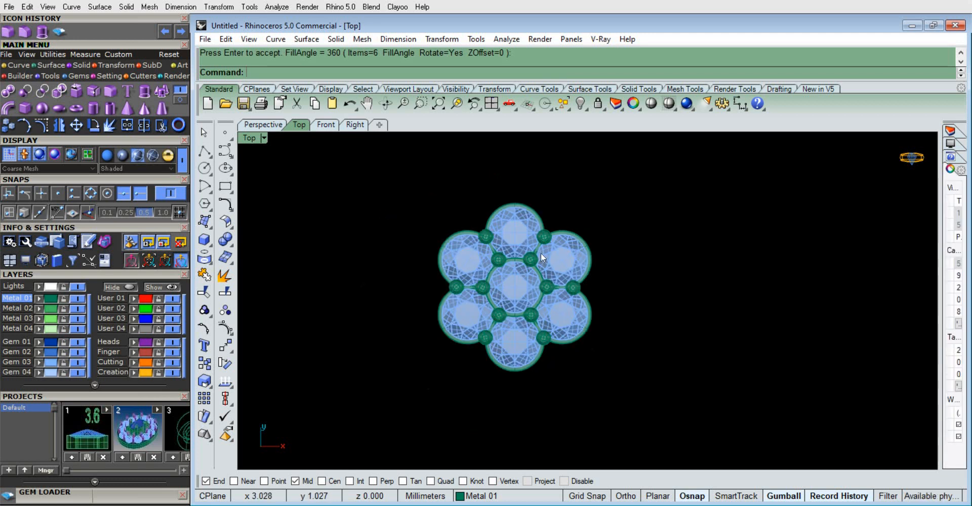
pyautogui.click(263, 125)
pyautogui.scroll(-5, 598, 324)
pyautogui.moveTo(599, 353); pyautogui.dragTo(631, 292, button='right')
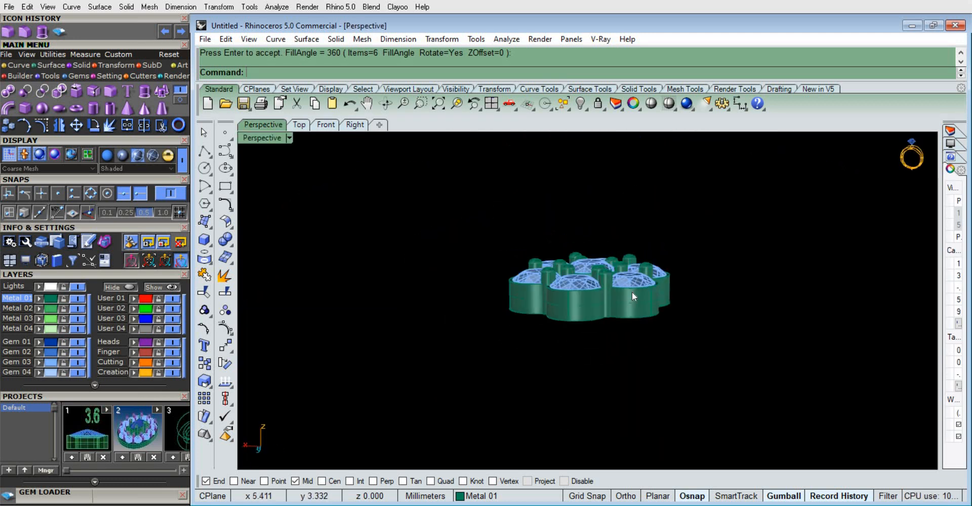
pyautogui.scroll(5, 631, 291)
pyautogui.moveTo(460, 300); pyautogui.dragTo(459, 226, button='right')
pyautogui.scroll(-6, 562, 228)
pyautogui.scroll(8, 562, 229)
pyautogui.scroll(5, 478, 294)
pyautogui.moveTo(478, 295); pyautogui.dragTo(572, 250, button='right')
pyautogui.scroll(-4, 554, 272)
# Select all twelve prongs and assign them to the Heads layer
pyautogui.click(552, 269)
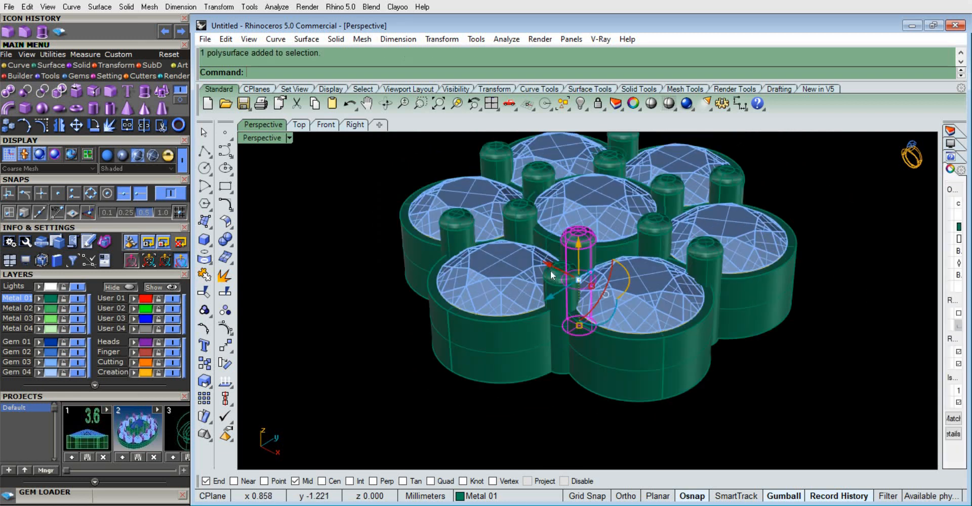
pyautogui.keyDown('shift'); pyautogui.click(558, 296); pyautogui.keyUp('shift')
pyautogui.keyDown('shift'); pyautogui.click(443, 231); pyautogui.keyUp('shift')
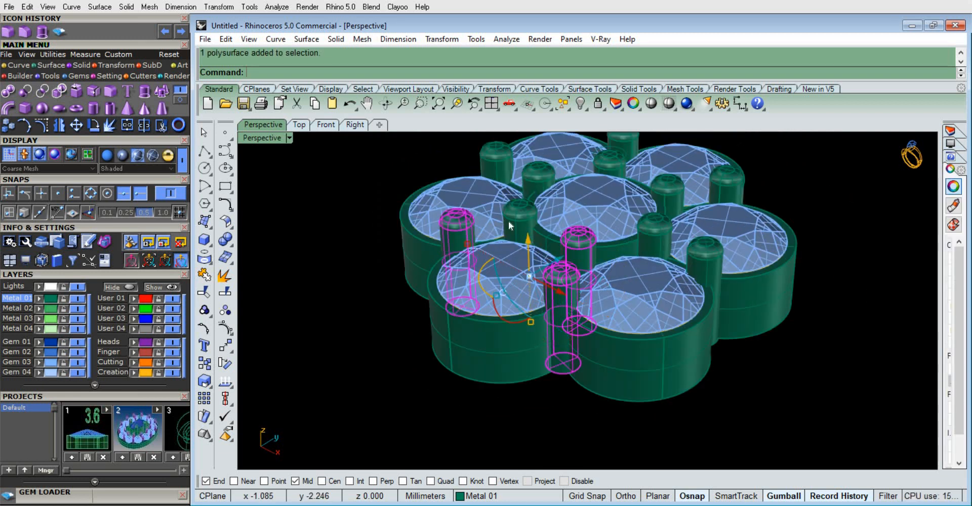
pyautogui.keyDown('shift'); pyautogui.click(509, 220); pyautogui.keyUp('shift')
pyautogui.keyDown('shift'); pyautogui.click(534, 176); pyautogui.keyUp('shift')
pyautogui.keyDown('shift'); pyautogui.click(504, 150); pyautogui.keyUp('shift')
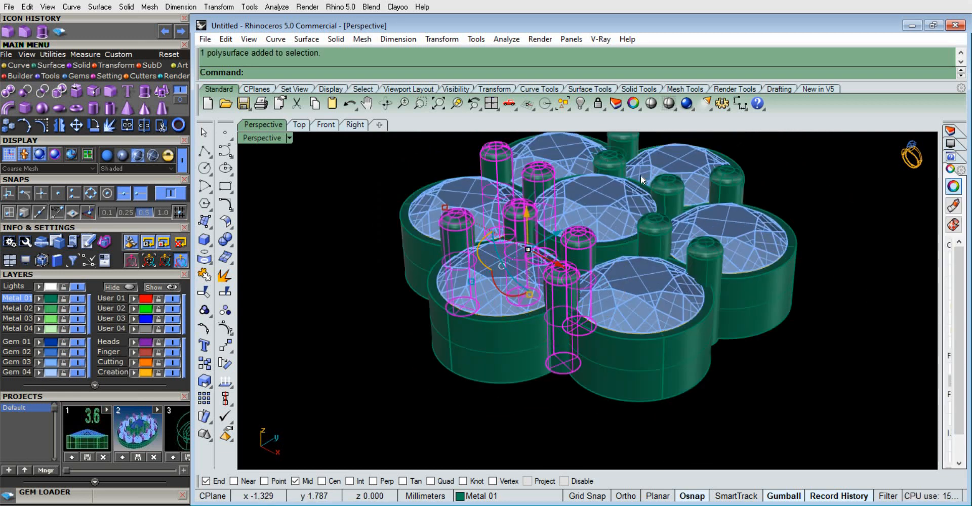
pyautogui.keyDown('shift'); pyautogui.click(628, 170); pyautogui.keyUp('shift')
pyautogui.click(660, 205)
pyautogui.keyDown('shift'); pyautogui.click(657, 233); pyautogui.keyUp('shift')
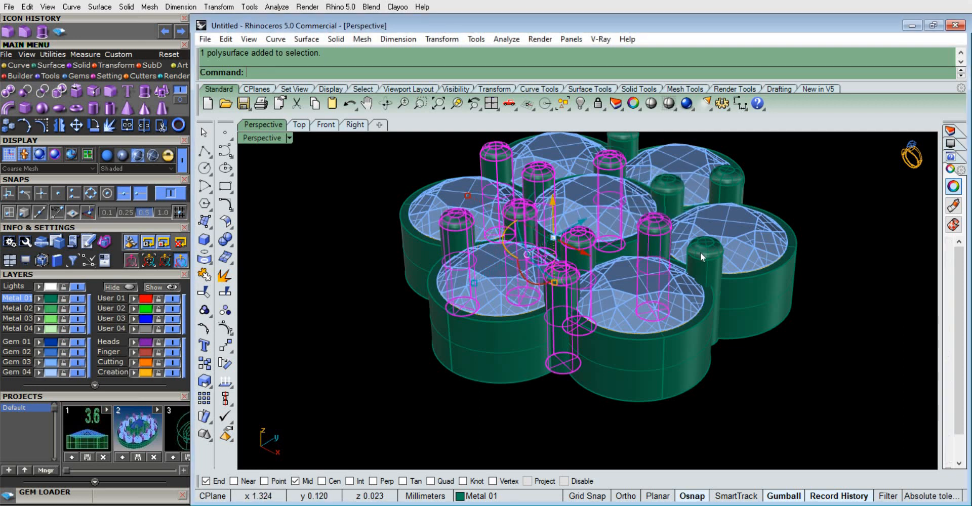
pyautogui.keyDown('shift'); pyautogui.click(701, 253); pyautogui.keyUp('shift')
pyautogui.keyDown('shift'); pyautogui.click(719, 192); pyautogui.keyUp('shift')
pyautogui.scroll(-5, 718, 280)
pyautogui.scroll(7, 685, 196)
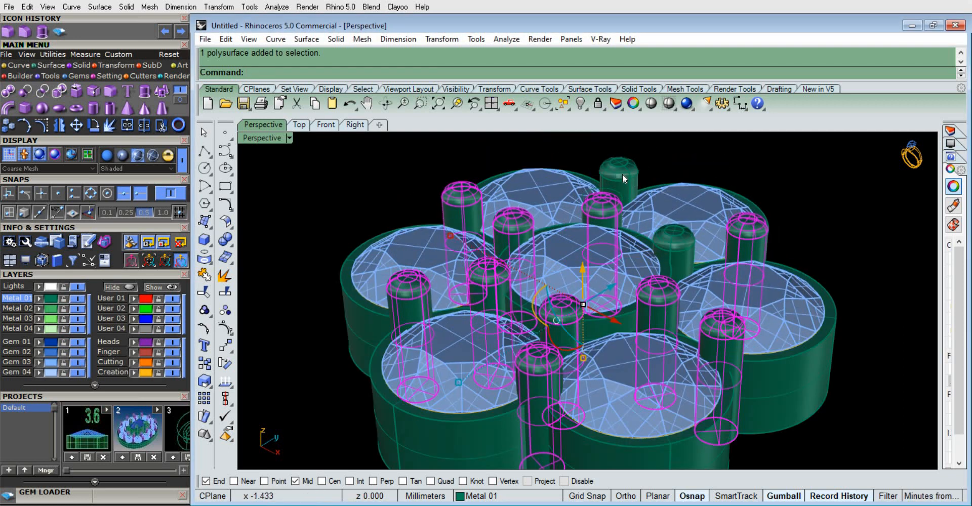
pyautogui.keyDown('shift'); pyautogui.click(682, 246); pyautogui.keyUp('shift')
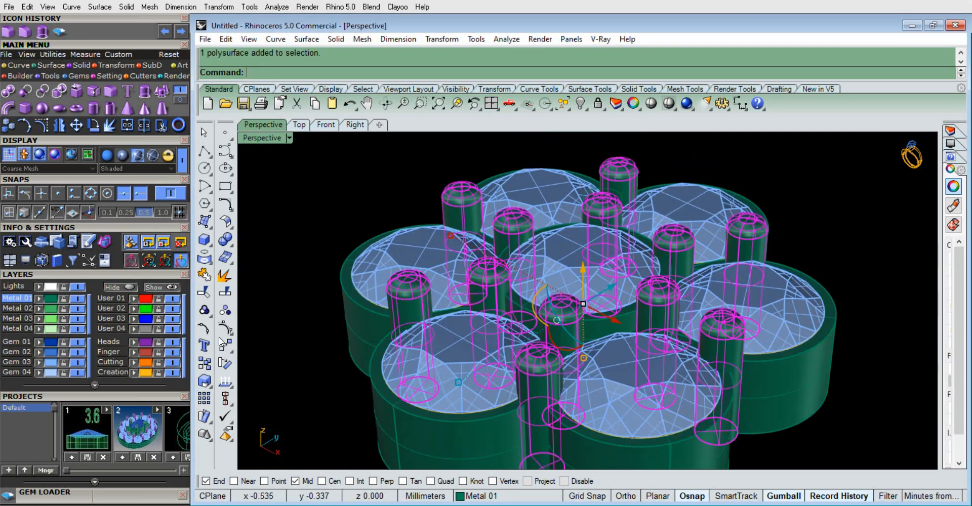
pyautogui.click(134, 343)
pyautogui.click(391, 177)
# Select the six inner prongs around the center gem and assign them to the Finger layer
pyautogui.scroll(-6, 393, 191)
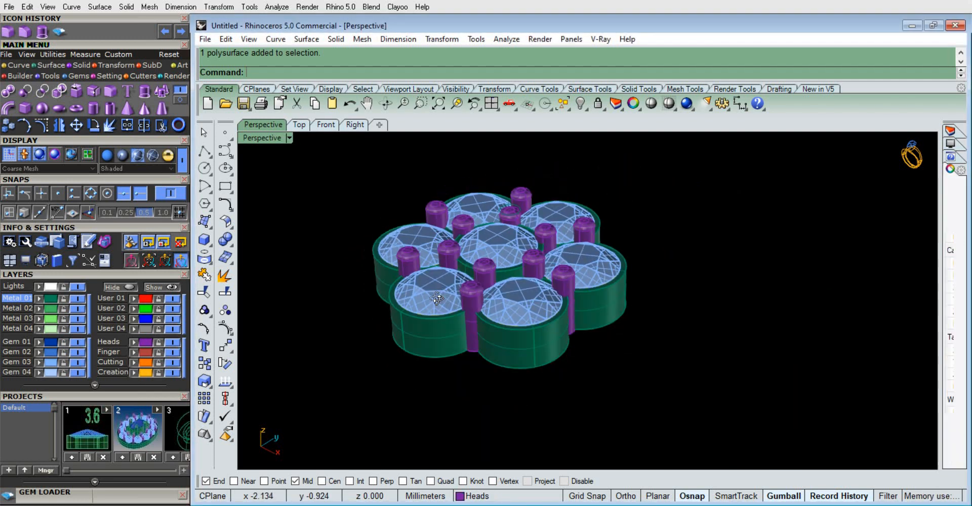
pyautogui.moveTo(405, 202); pyautogui.dragTo(579, 236, button='right')
pyautogui.scroll(5, 575, 274)
pyautogui.click(575, 274)
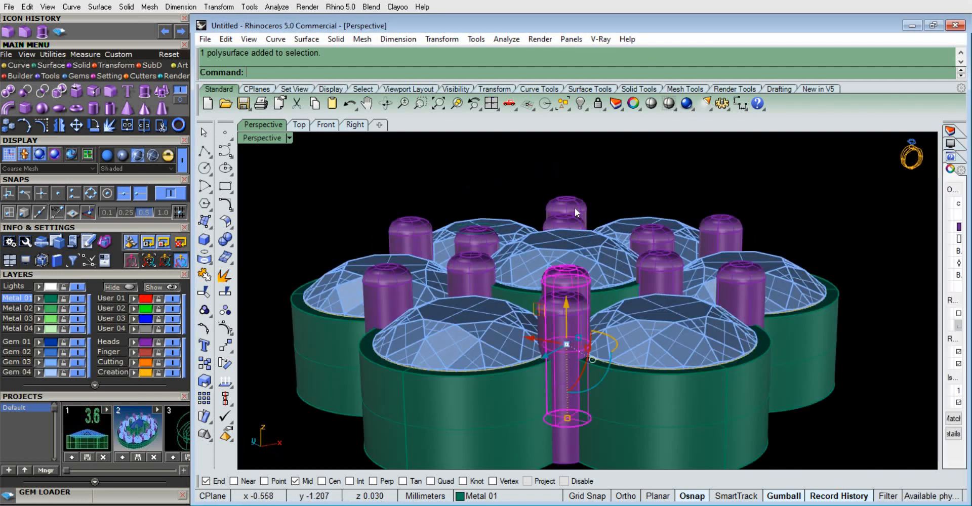
pyautogui.scroll(3, 542, 292)
pyautogui.keyDown('shift'); pyautogui.click(466, 312); pyautogui.keyUp('shift')
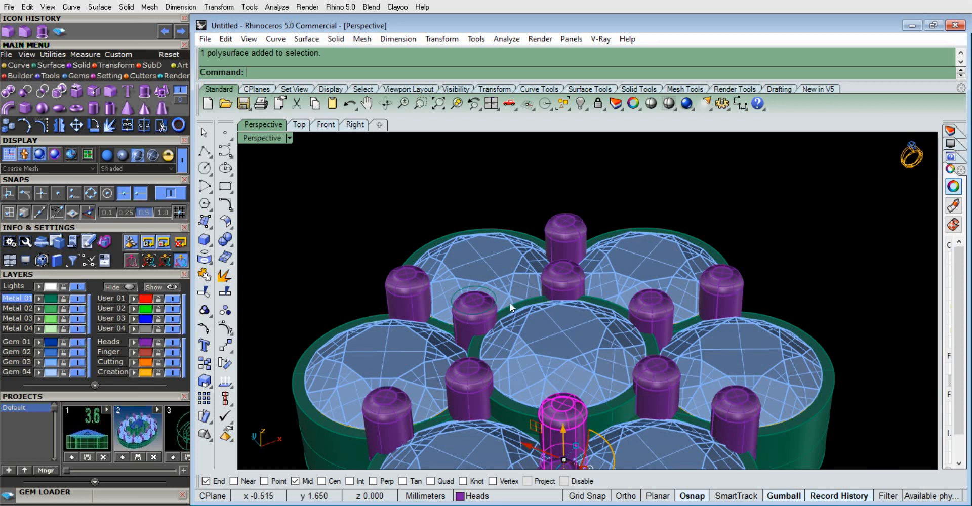
pyautogui.click(502, 352)
pyautogui.keyDown('shift'); pyautogui.click(575, 277); pyautogui.keyUp('shift')
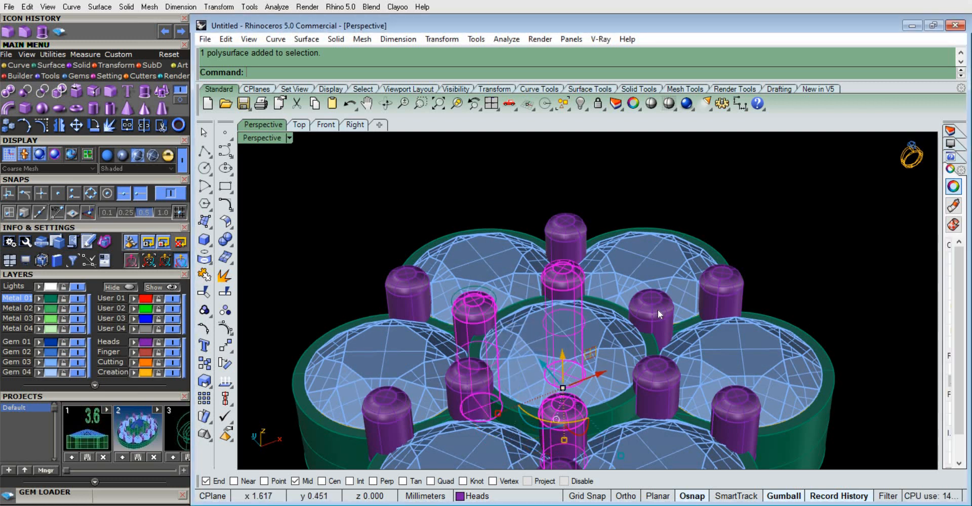
pyautogui.keyDown('shift'); pyautogui.click(658, 309); pyautogui.keyUp('shift')
pyautogui.keyDown('shift'); pyautogui.click(477, 378); pyautogui.keyUp('shift')
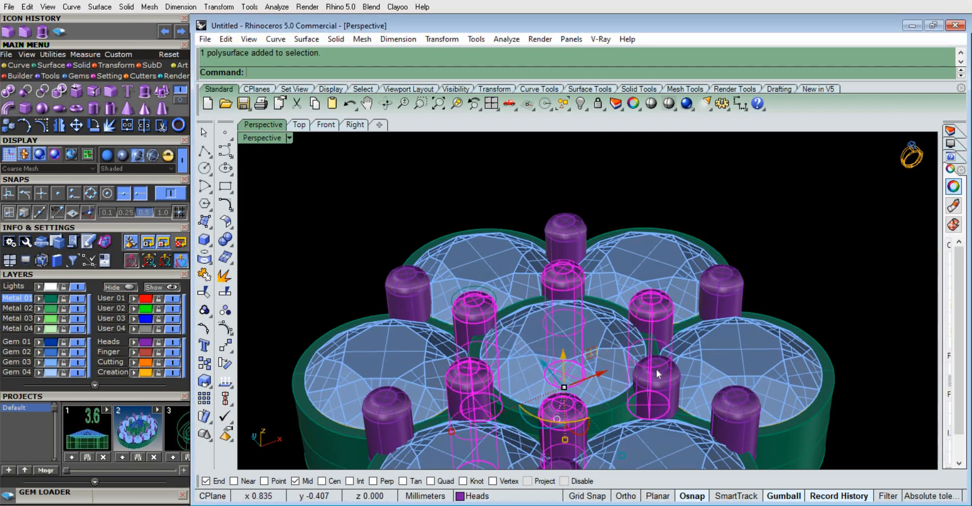
pyautogui.click(135, 353)
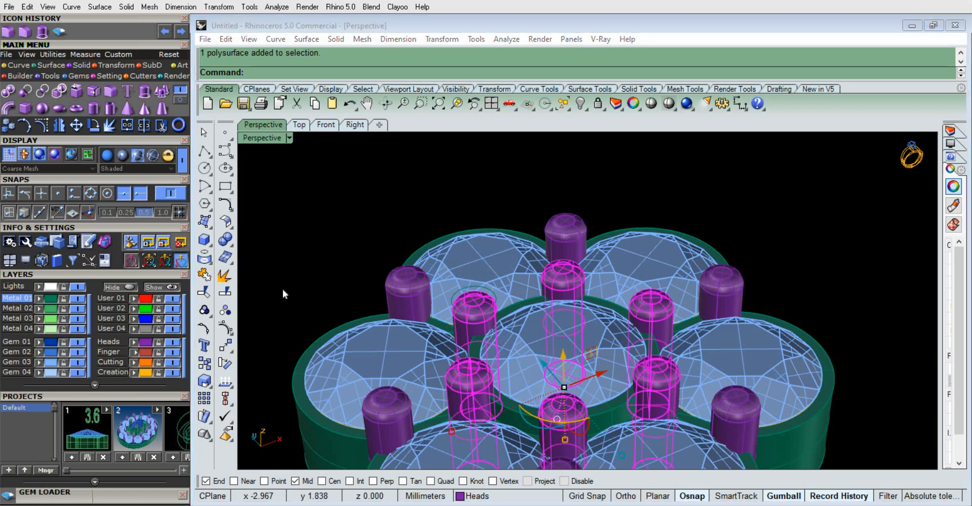
pyautogui.click(403, 208)
# In the top view, move the logo picture from above the gem cluster to the cluster's left side
pyautogui.scroll(-4, 405, 209)
pyautogui.moveTo(489, 280); pyautogui.dragTo(504, 251, button='right')
pyautogui.scroll(-5, 422, 270)
pyautogui.scroll(-6, 503, 251)
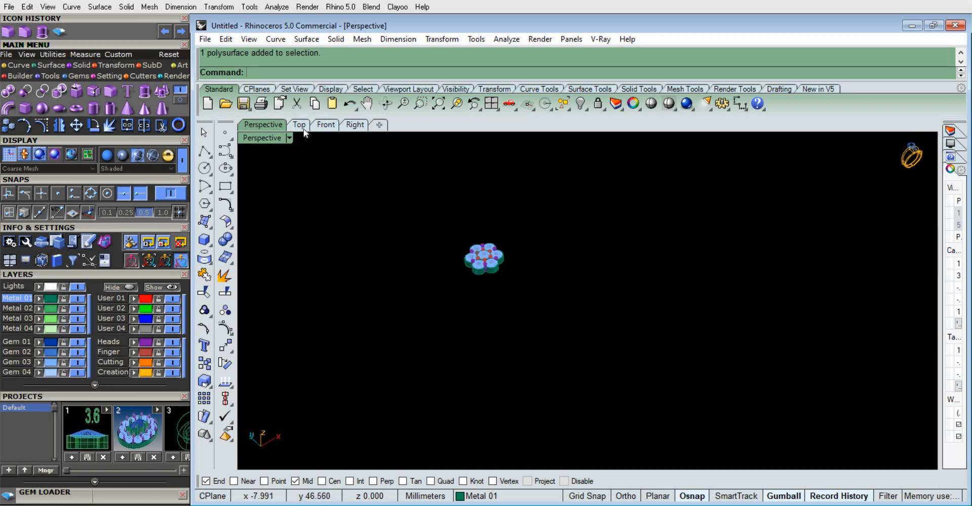
pyautogui.click(299, 126)
pyautogui.scroll(-6, 440, 294)
pyautogui.scroll(3, 527, 264)
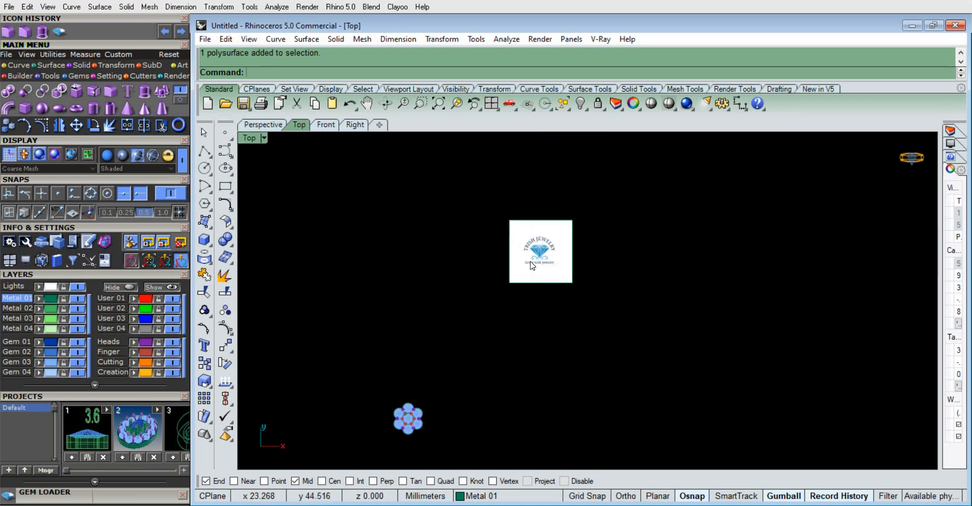
pyautogui.click(532, 266)
pyautogui.moveTo(572, 219); pyautogui.dragTo(355, 198)
pyautogui.click(435, 279)
pyautogui.scroll(-3, 435, 278)
pyautogui.scroll(3, 395, 354)
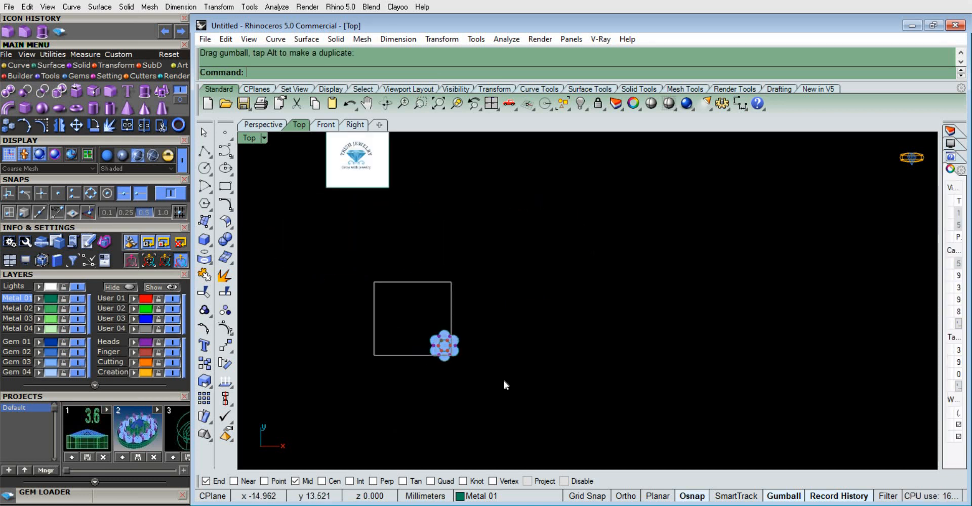
pyautogui.moveTo(374, 282); pyautogui.dragTo(504, 385)
pyautogui.moveTo(354, 152); pyautogui.dragTo(287, 282)
# Enlarge the logo picture uniformly and shift it up, clear of the gem cluster
pyautogui.click(375, 295)
pyautogui.click(315, 316)
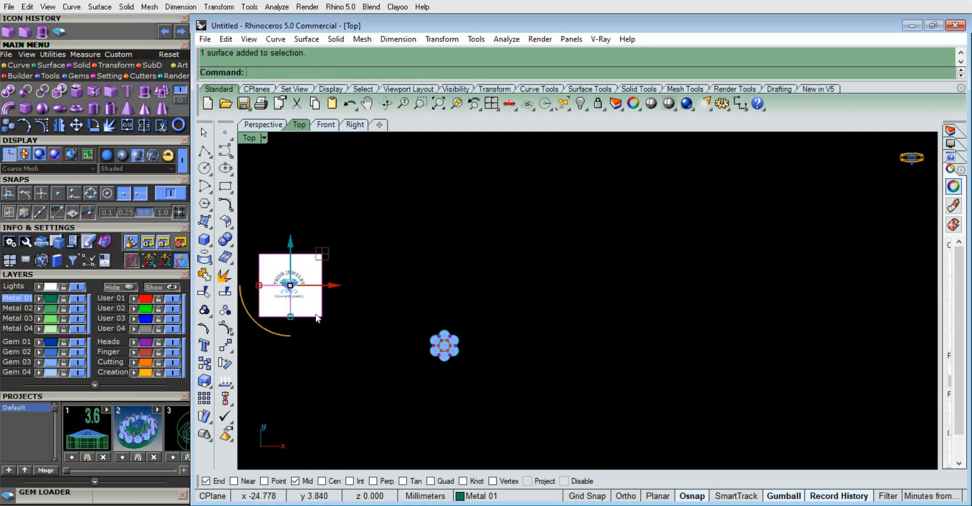
pyautogui.moveTo(290, 347); pyautogui.dragTo(316, 281)
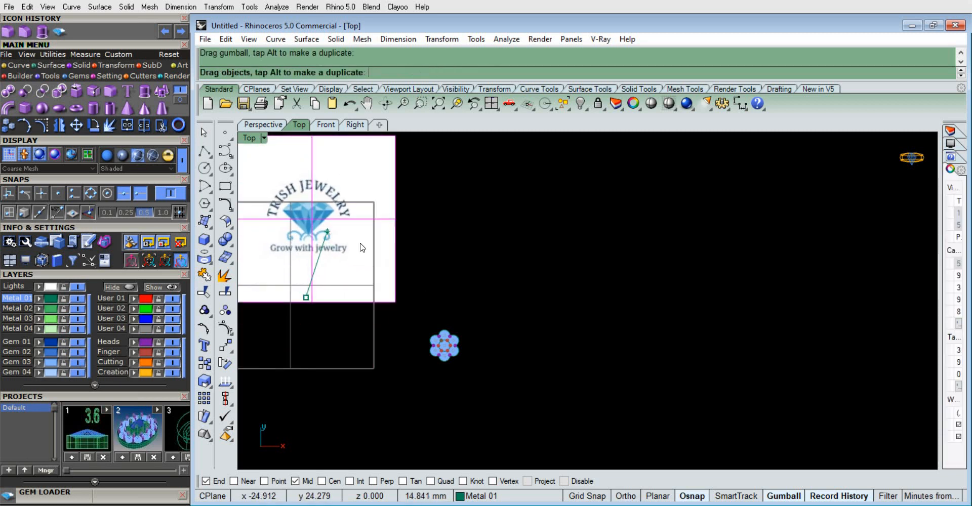
pyautogui.scroll(8, 440, 339)
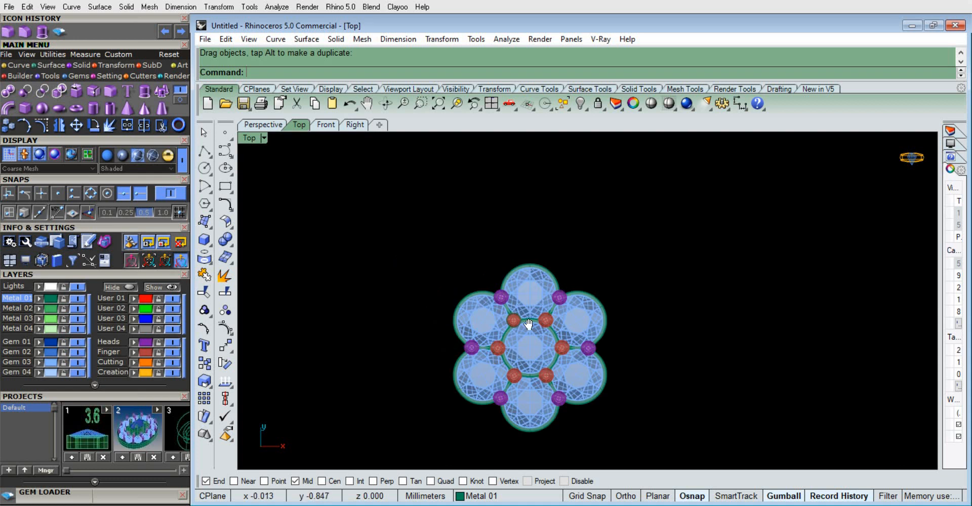
# Inspect the complete gem cluster and its prongs in the top and perspective views
pyautogui.scroll(8, 514, 242)
pyautogui.scroll(-8, 516, 254)
pyautogui.scroll(2, 534, 381)
pyautogui.moveTo(528, 388); pyautogui.dragTo(508, 398, button='right')
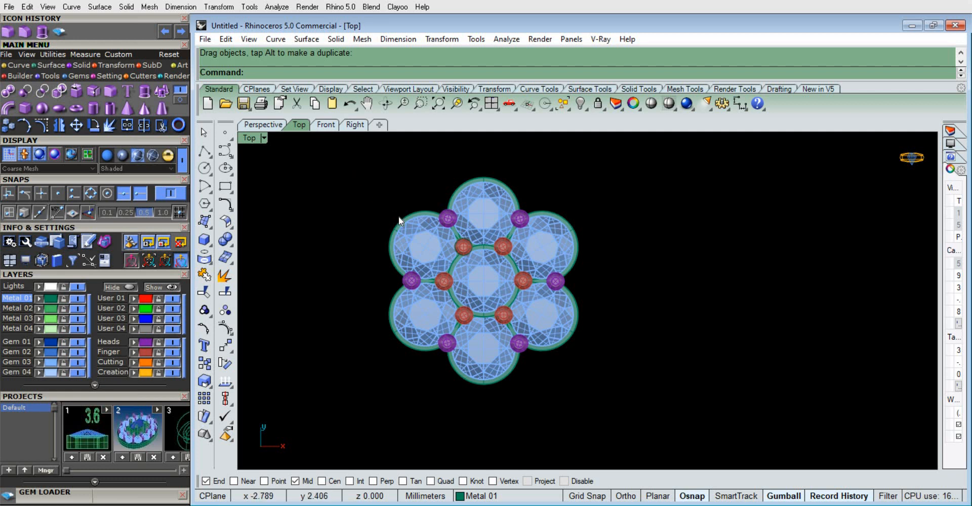
pyautogui.scroll(-3, 399, 218)
pyautogui.moveTo(607, 381); pyautogui.dragTo(302, 138)
pyautogui.click(591, 321)
pyautogui.moveTo(588, 345); pyautogui.dragTo(337, 148)
pyautogui.click(262, 125)
pyautogui.moveTo(485, 274); pyautogui.dragTo(366, 196, button='right')
pyautogui.click(515, 315)
pyautogui.click(306, 125)
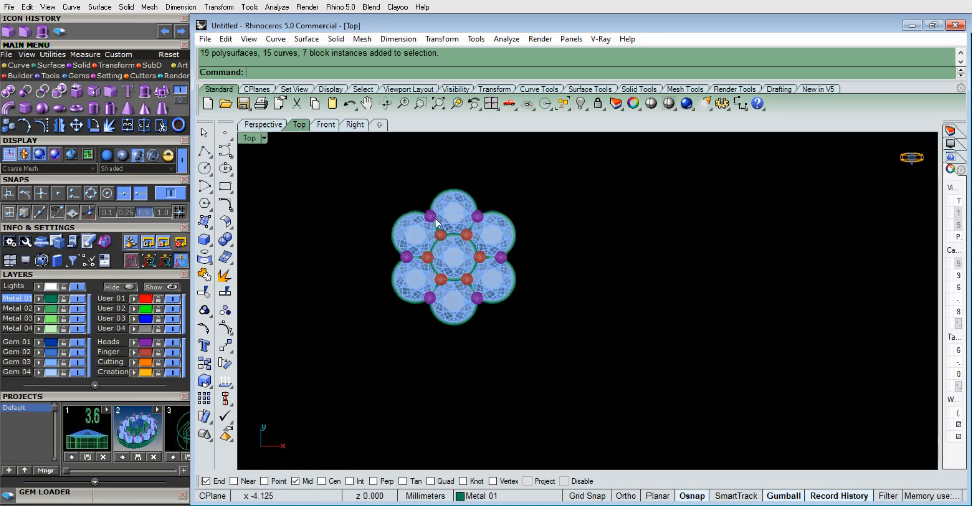
# Mirror the whole gem cluster across a vertical line on its right side, then move the mirrored copy closer to the original
pyautogui.moveTo(337, 184); pyautogui.dragTo(549, 305)
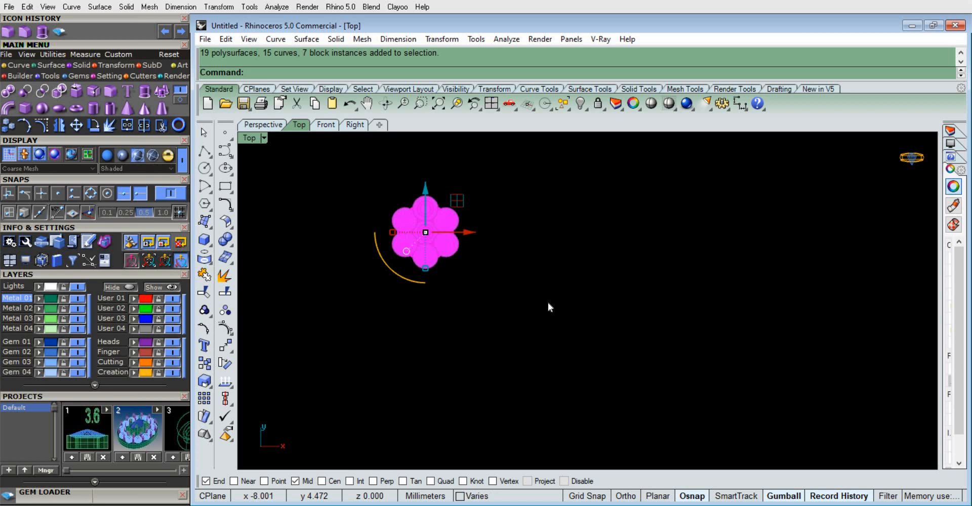
pyautogui.click(59, 125)
pyautogui.click(506, 200)
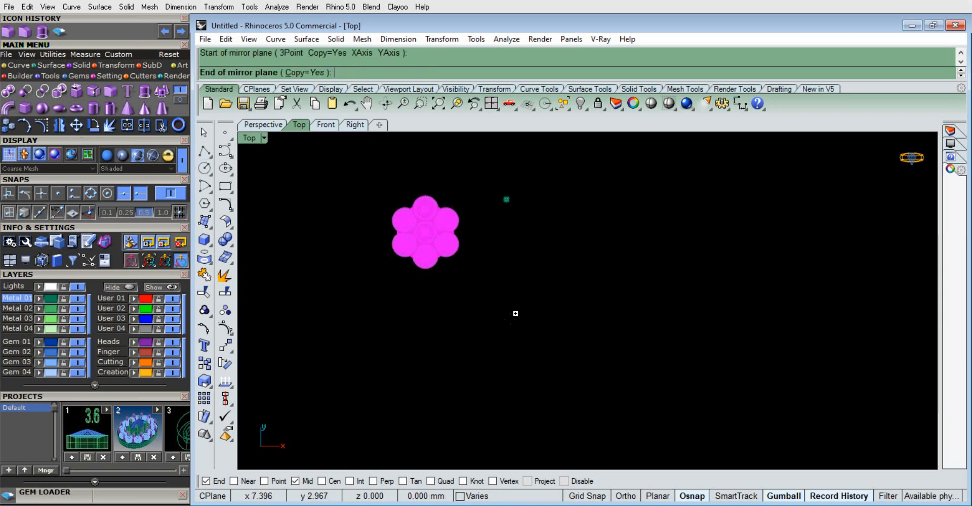
pyautogui.press('F8')
pyautogui.keyDown('shift'); pyautogui.click(516, 321); pyautogui.keyUp('shift')
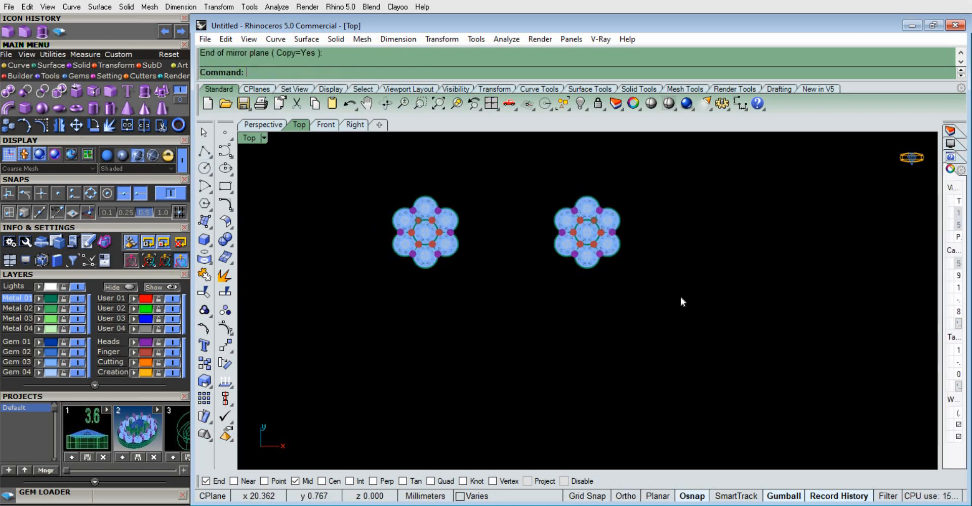
pyautogui.moveTo(544, 188); pyautogui.dragTo(546, 189)
pyautogui.moveTo(616, 200); pyautogui.dragTo(549, 198)
pyautogui.click(482, 327)
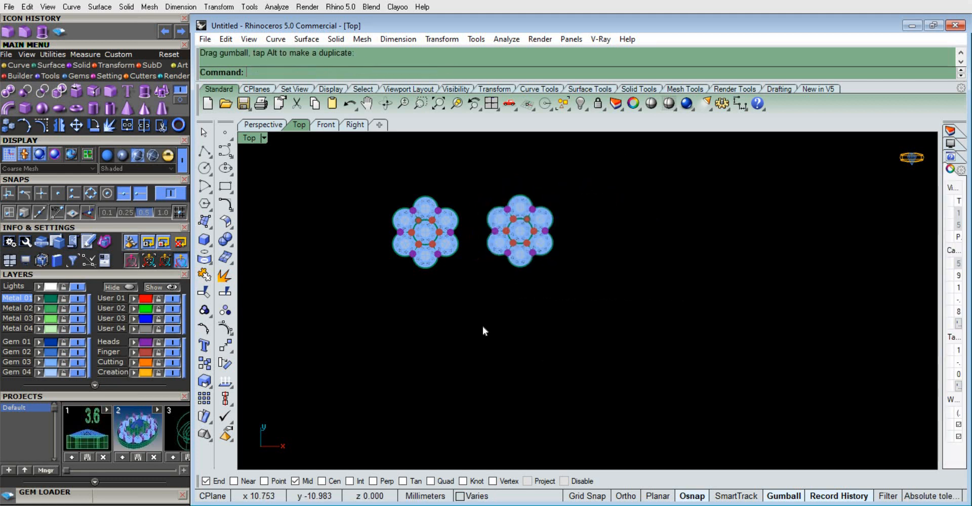
# Duplicate the right gem cluster and place the copy below and midway between the two upper clusters
pyautogui.scroll(-4, 475, 359)
pyautogui.scroll(3, 502, 262)
pyautogui.moveTo(459, 208); pyautogui.dragTo(460, 209)
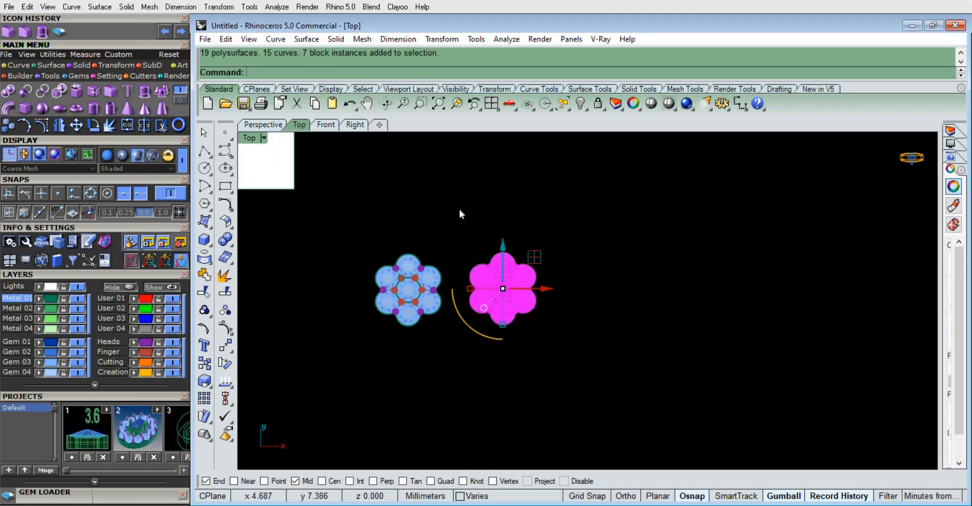
pyautogui.hotkey('ctrl', 'c')
pyautogui.hotkey('ctrl', 'v')
pyautogui.moveTo(542, 254); pyautogui.dragTo(481, 345)
pyautogui.click(504, 345)
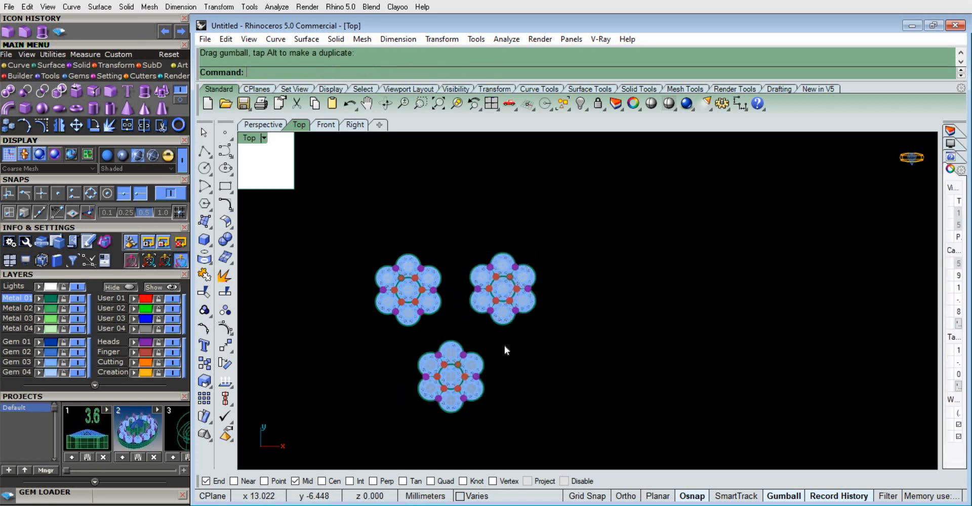
# Move all three gem clusters together well to the right along X and unhide the hidden objects
pyautogui.moveTo(504, 346); pyautogui.dragTo(582, 247, button='right')
pyautogui.scroll(6, 582, 247)
pyautogui.moveTo(613, 302); pyautogui.dragTo(579, 289, button='right')
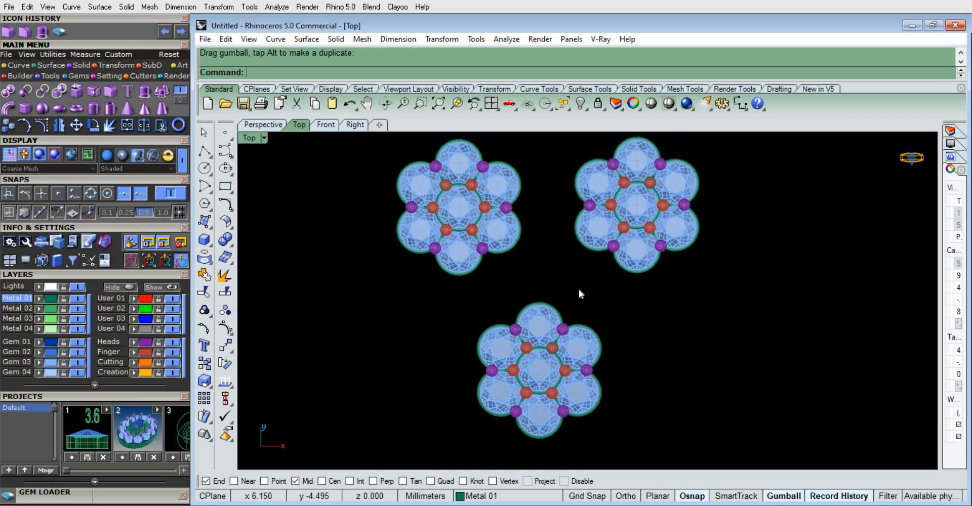
pyautogui.moveTo(643, 328); pyautogui.dragTo(563, 290, button='right')
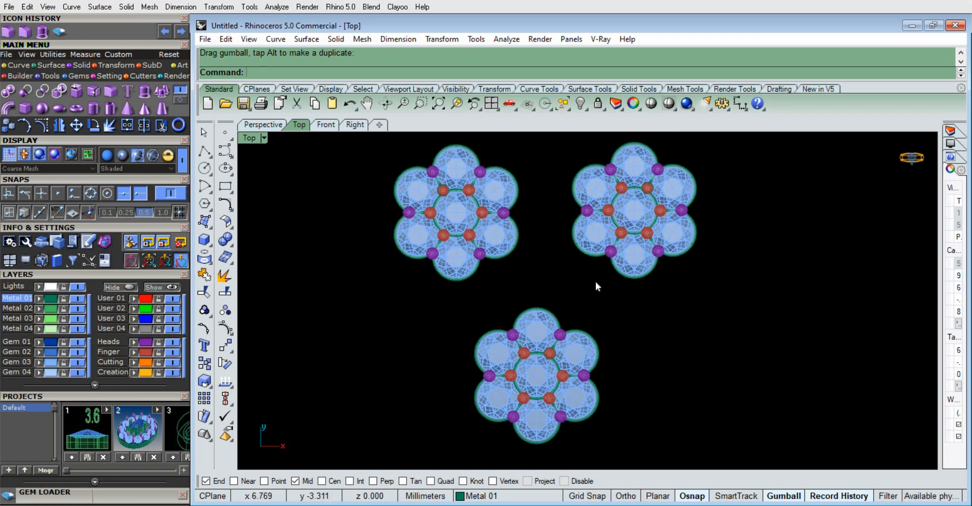
pyautogui.moveTo(712, 330); pyautogui.dragTo(670, 336, button='right')
pyautogui.scroll(-2, 674, 357)
pyautogui.scroll(-1, 674, 357)
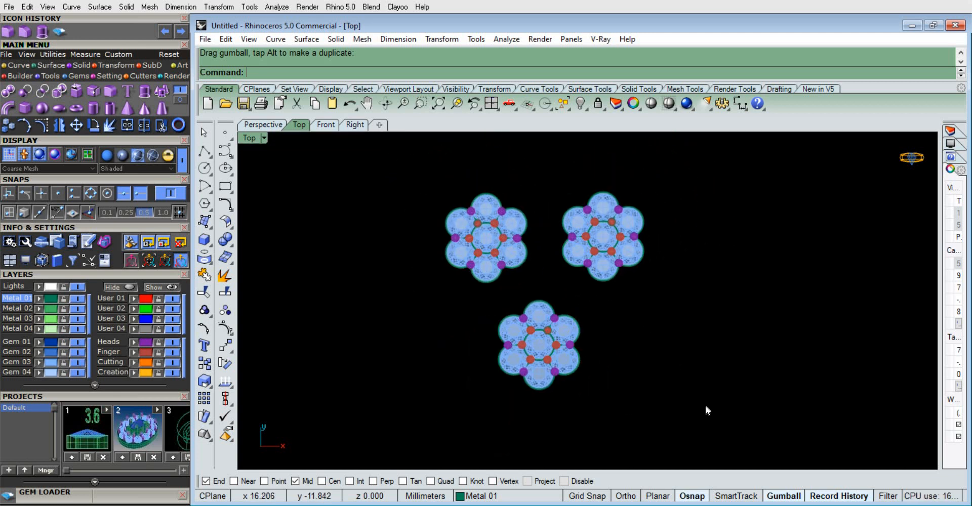
pyautogui.moveTo(387, 163); pyautogui.dragTo(387, 163)
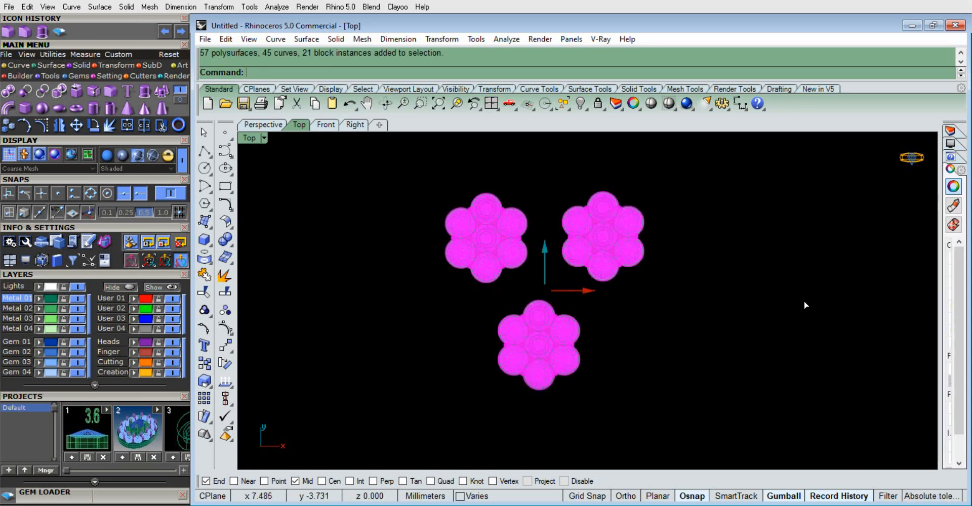
pyautogui.moveTo(587, 290); pyautogui.dragTo(872, 295)
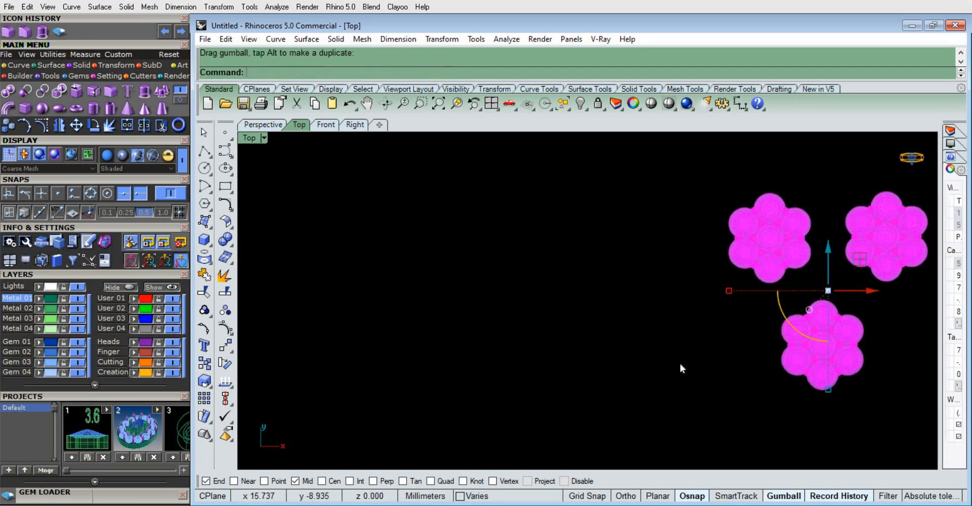
pyautogui.click(587, 109)
pyautogui.click(599, 127)
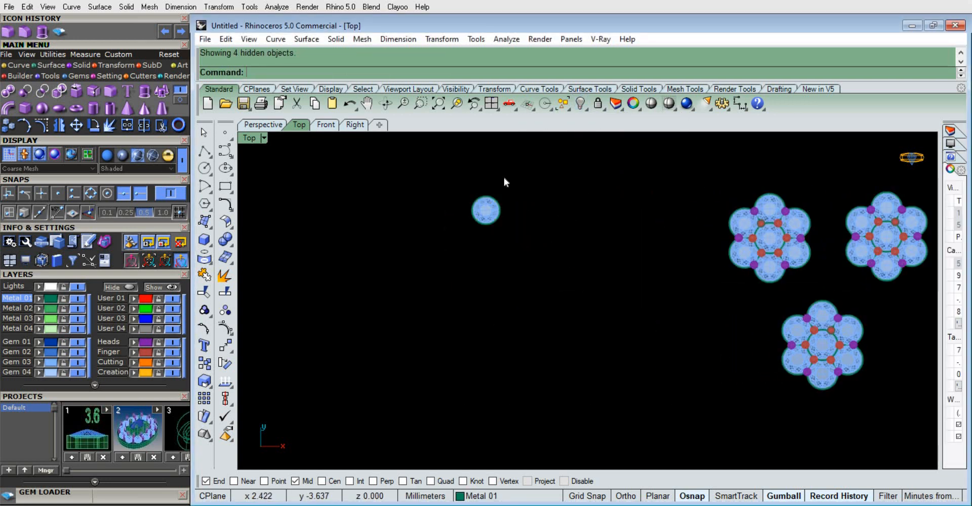
# Duplicate the center gem and its round bezel of the upper-left cluster in place
pyautogui.scroll(3, 503, 185)
pyautogui.scroll(-3, 654, 250)
pyautogui.scroll(3, 627, 237)
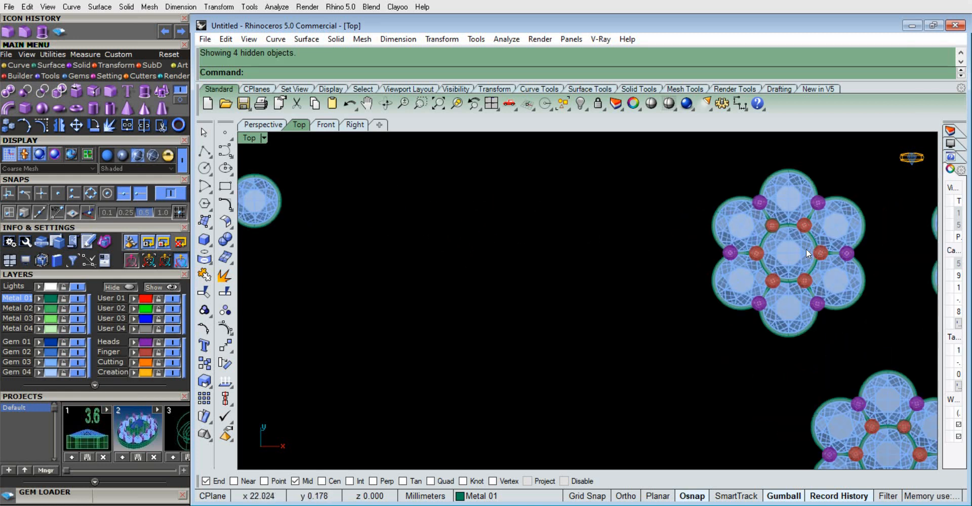
pyautogui.click(806, 248)
pyautogui.scroll(5, 782, 239)
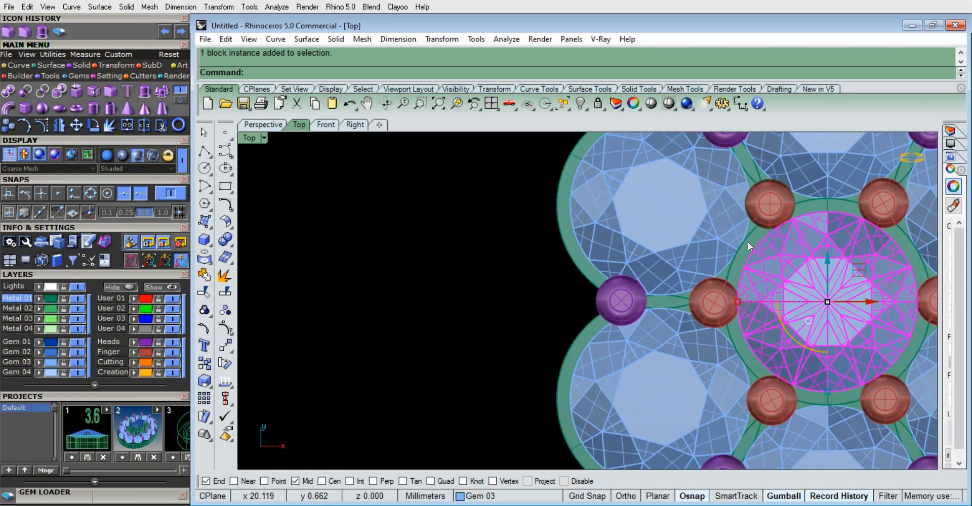
pyautogui.keyDown('shift'); pyautogui.click(748, 243); pyautogui.keyUp('shift')
pyautogui.hotkey('ctrl', 'c')
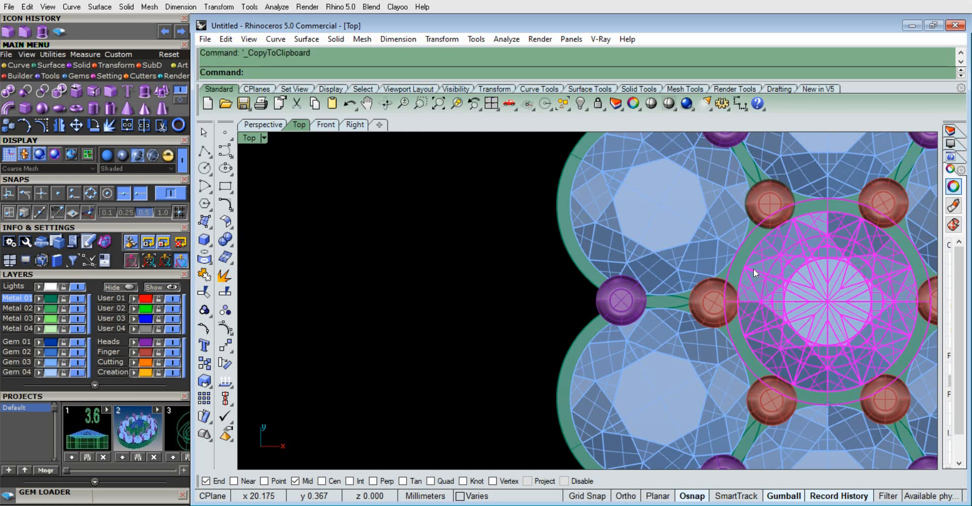
pyautogui.hotkey('ctrl', 'v')
# Deselect the gem and center the bezel copy on the construction plane origin with Center Objects, X, Y and Z on
pyautogui.keyDown('ctrl'); pyautogui.click(746, 266); pyautogui.keyUp('ctrl')
pyautogui.scroll(-8, 664, 252)
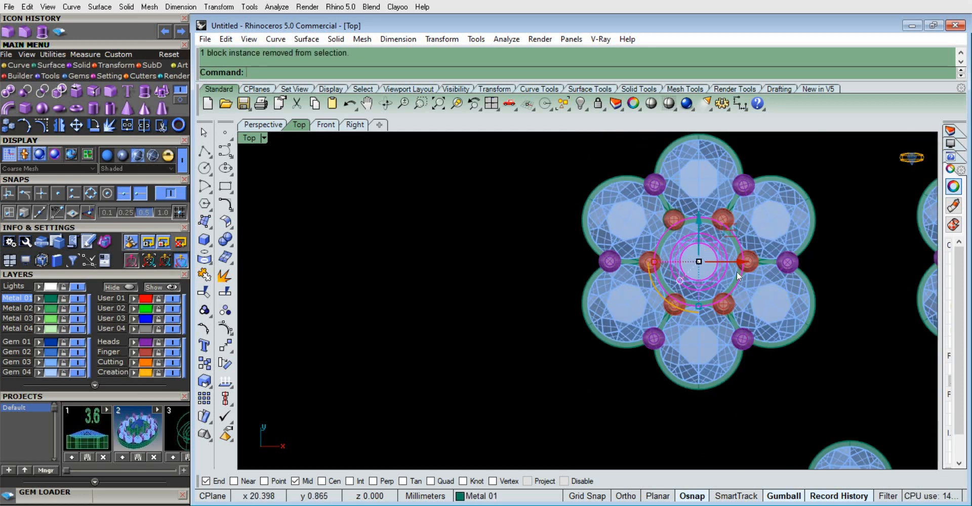
pyautogui.scroll(2, 737, 272)
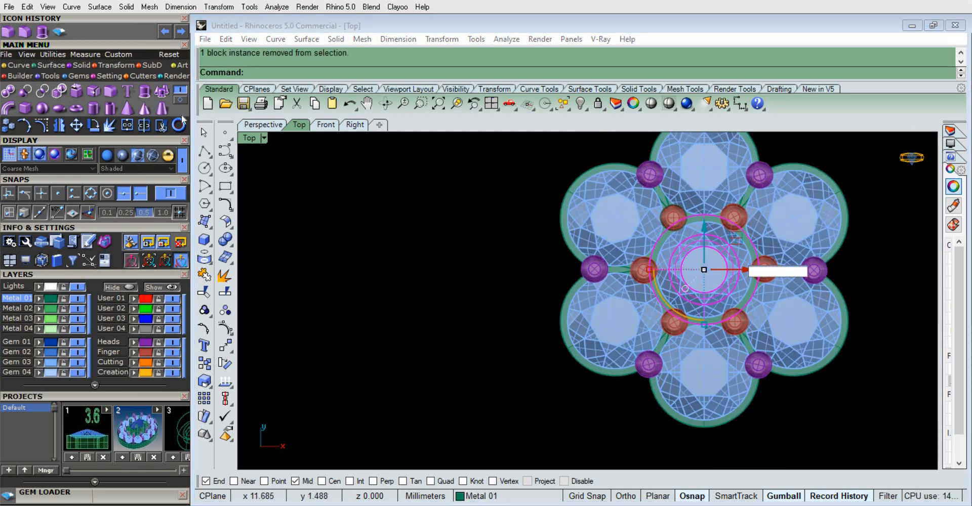
pyautogui.click(57, 54)
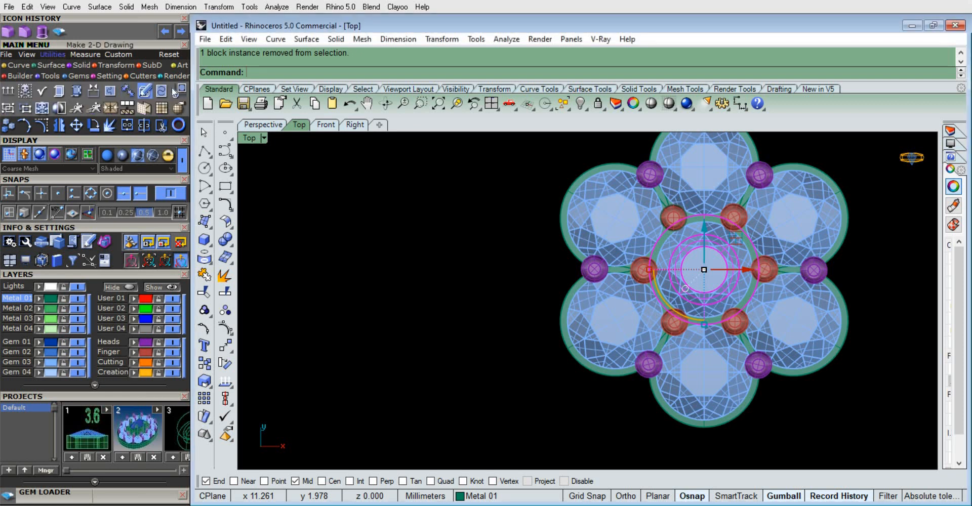
pyautogui.click(505, 342)
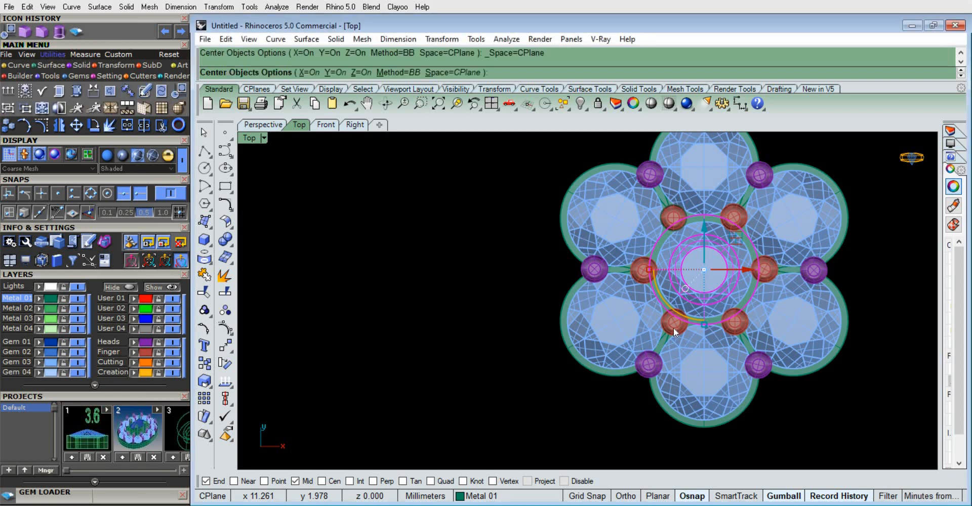
pyautogui.scroll(-7, 685, 319)
pyautogui.scroll(4, 441, 281)
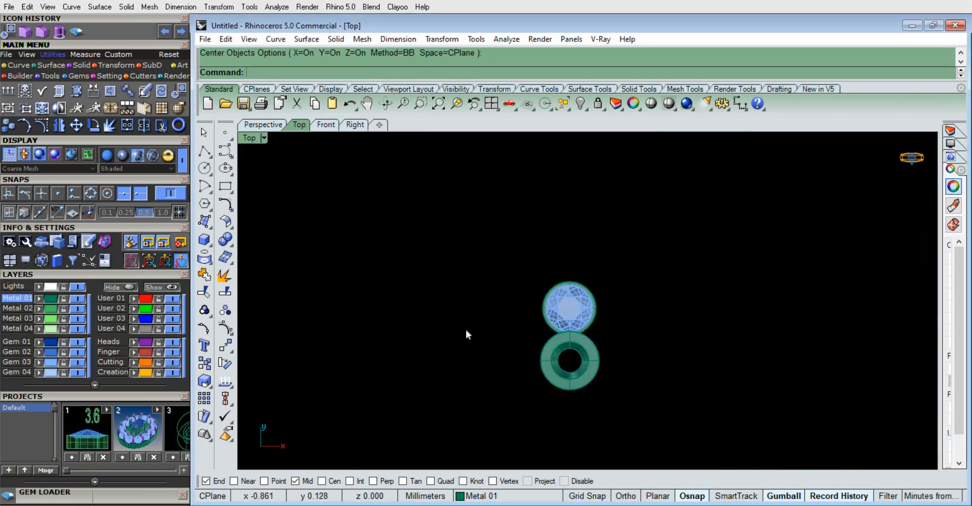
pyautogui.scroll(-3, 466, 331)
pyautogui.scroll(3, 817, 343)
# Select one of the two overlapping center gems in the upper-left cluster and center it on the construction plane origin
pyautogui.click(817, 344)
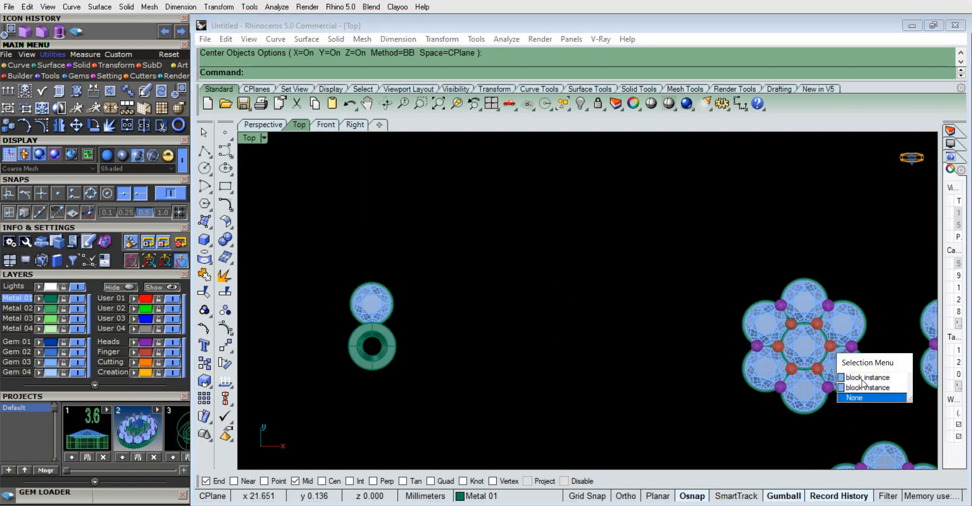
pyautogui.click(856, 377)
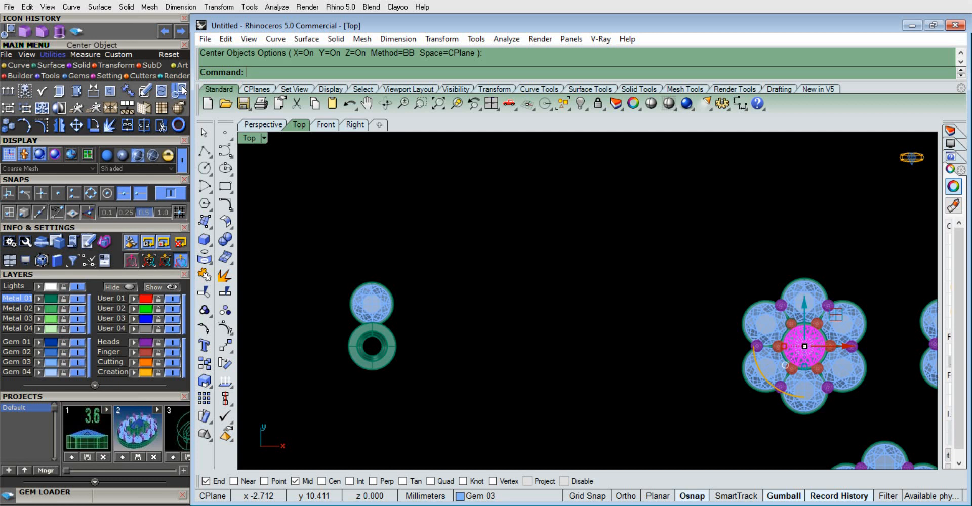
pyautogui.click(476, 342)
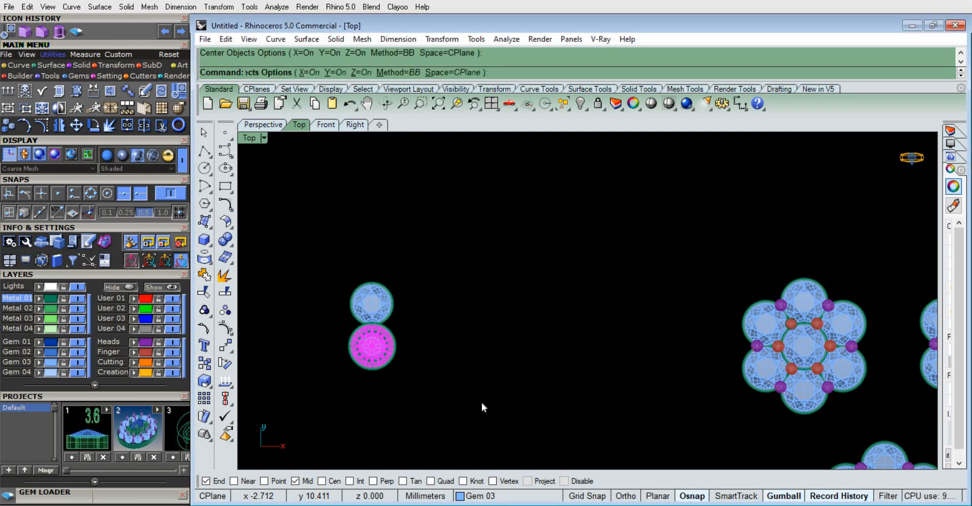
pyautogui.click(413, 298)
pyautogui.scroll(3, 348, 332)
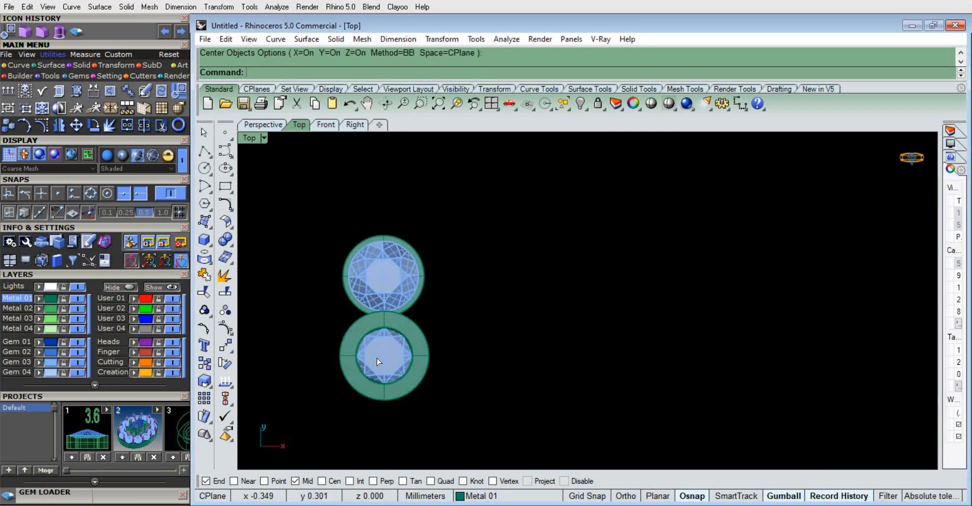
# In the front view, raise the centered gem vertically so its girdle sits at the top of its bezel
pyautogui.click(349, 332)
pyautogui.click(261, 125)
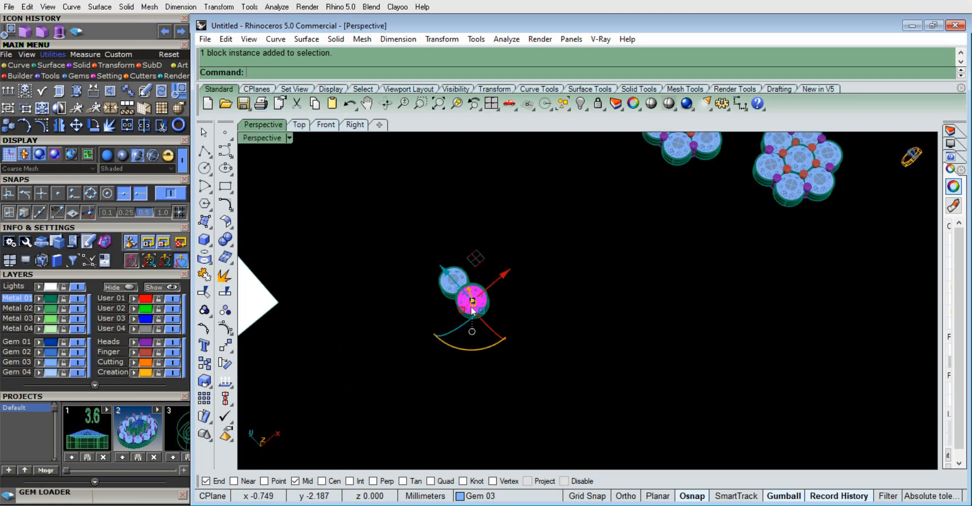
pyautogui.scroll(2, 448, 276)
pyautogui.moveTo(445, 246); pyautogui.dragTo(419, 148, button='right')
pyautogui.click(326, 125)
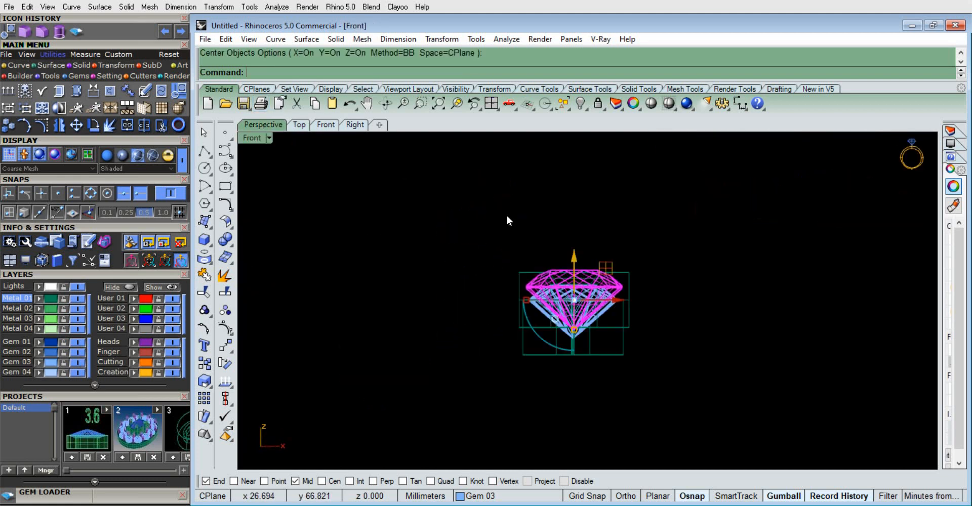
pyautogui.scroll(3, 576, 299)
pyautogui.moveTo(577, 295); pyautogui.dragTo(590, 263)
pyautogui.click(448, 227)
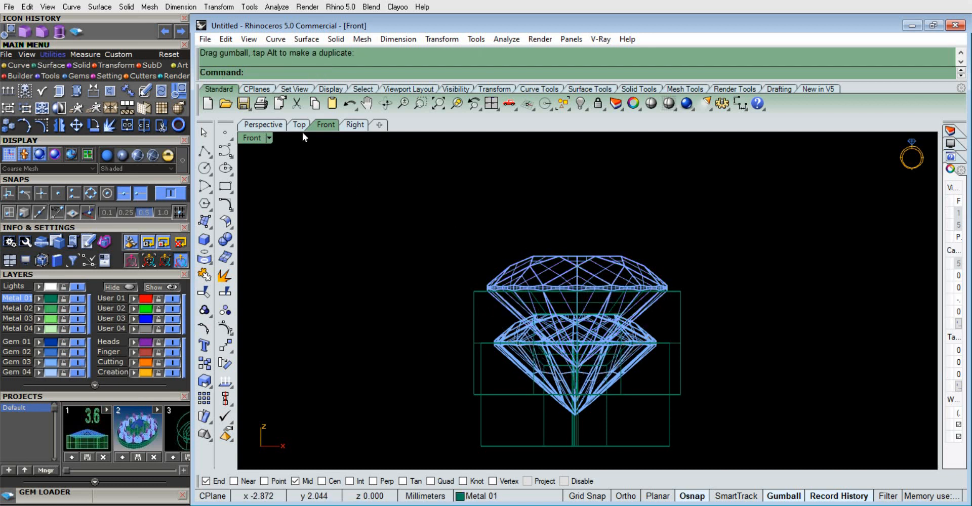
# Inspect the two adjoining gem settings from several sides in perspective, dismissing the low-storage notification
pyautogui.click(270, 127)
pyautogui.moveTo(450, 216); pyautogui.dragTo(419, 338, button='right')
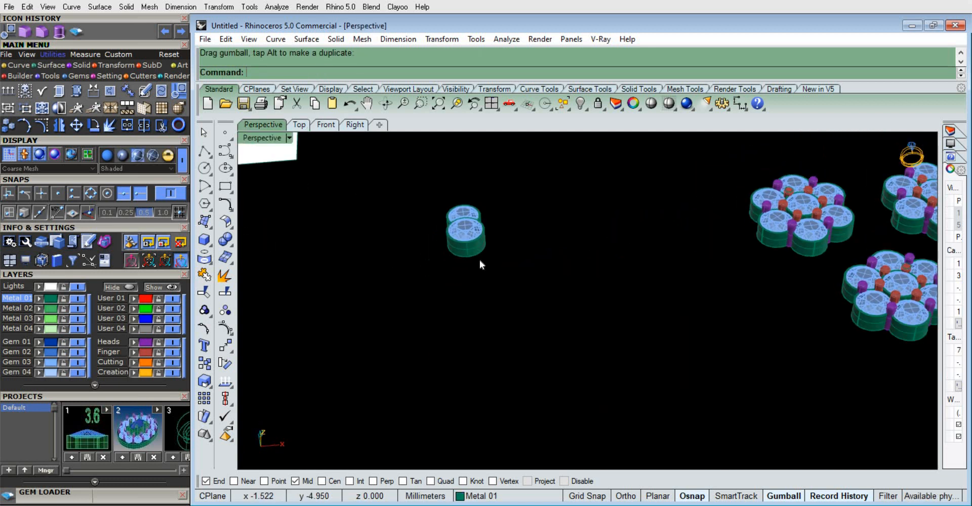
pyautogui.moveTo(479, 260); pyautogui.dragTo(486, 212, button='right')
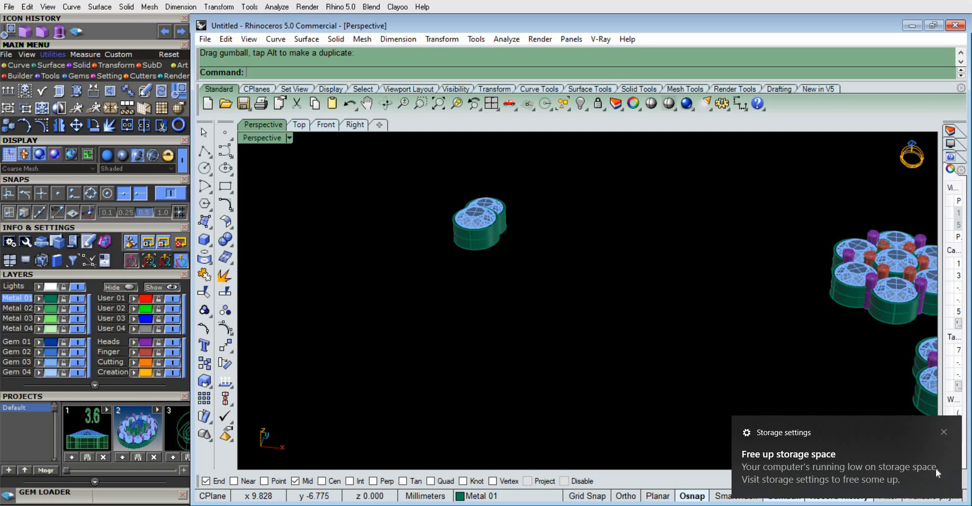
pyautogui.click(943, 434)
pyautogui.scroll(5, 478, 180)
pyautogui.moveTo(453, 293); pyautogui.dragTo(576, 285, button='right')
pyautogui.moveTo(535, 221); pyautogui.dragTo(521, 205)
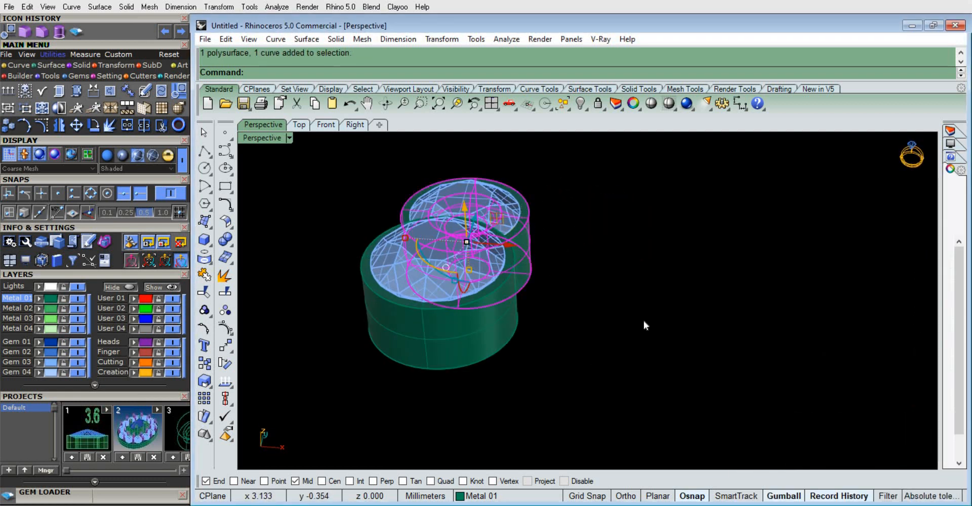
pyautogui.click(643, 320)
pyautogui.moveTo(575, 338); pyautogui.dragTo(466, 229, button='right')
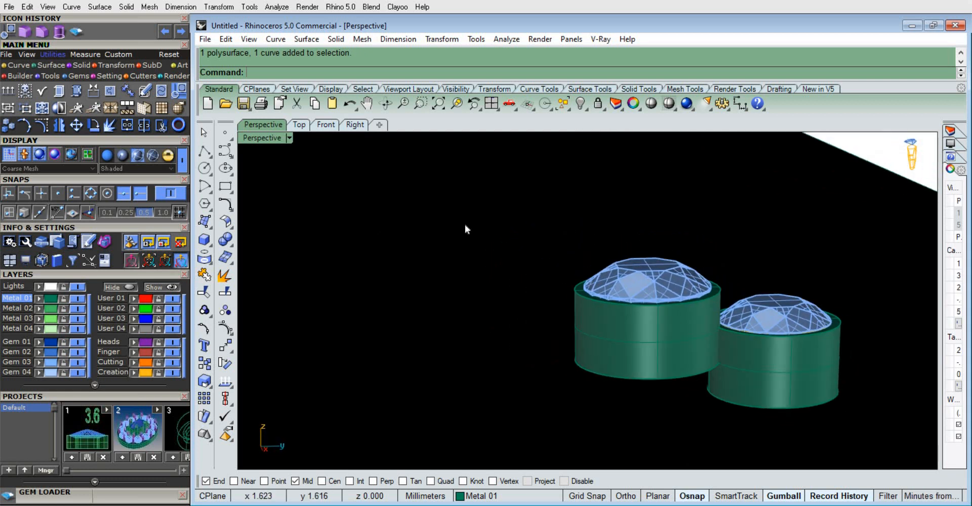
# In the front view, raise the lower outer gem and its bezel vertically until the gem's table is level with the center bezel's rim
pyautogui.click(325, 125)
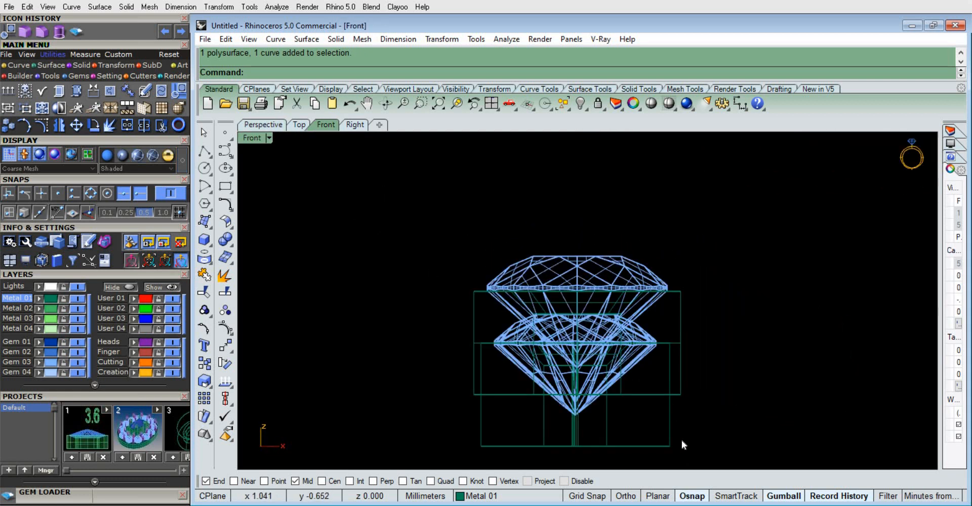
pyautogui.click(672, 435)
pyautogui.keyDown('shift'); pyautogui.click(630, 361); pyautogui.keyUp('shift')
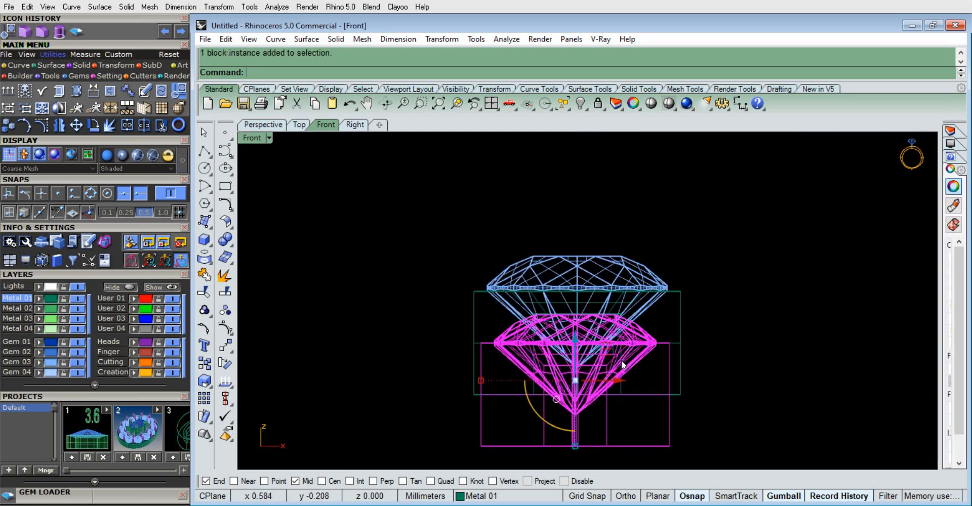
pyautogui.moveTo(576, 329); pyautogui.dragTo(575, 317)
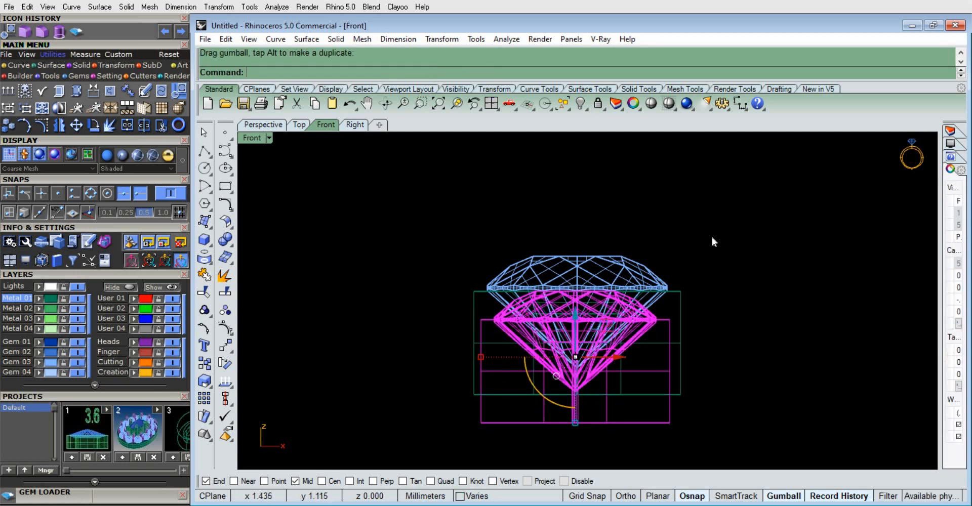
pyautogui.press('Escape')
# In the top view, select the complete outer gem setting with its bezel and curves and start a polar array of it
pyautogui.click(299, 125)
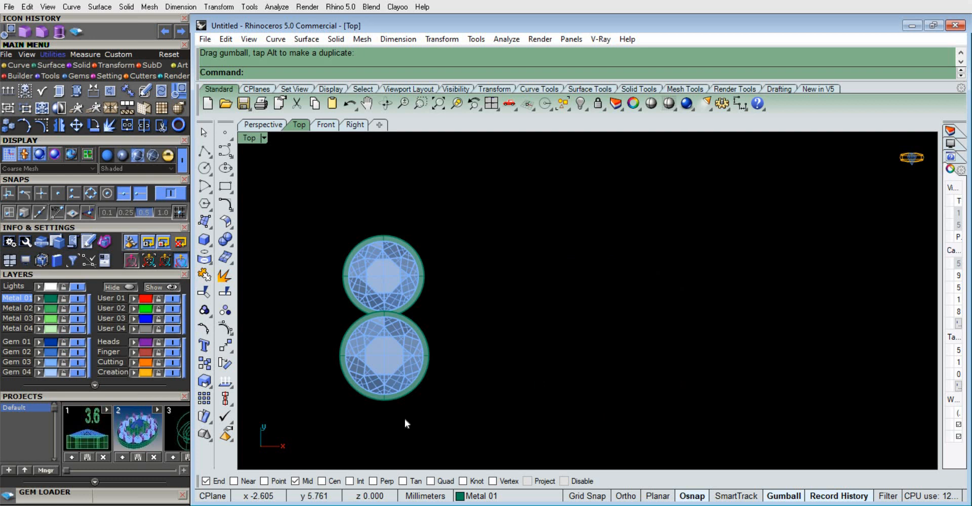
pyautogui.scroll(5, 444, 291)
pyautogui.click(443, 245)
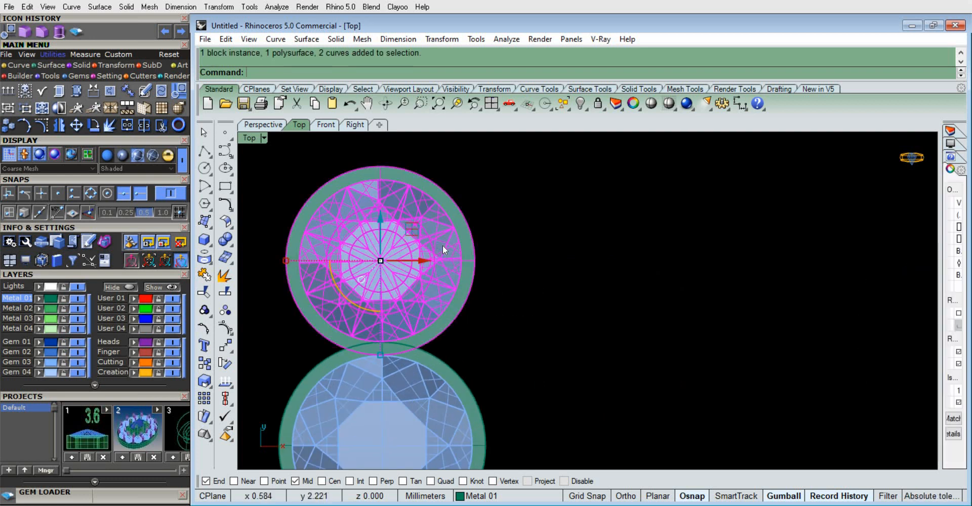
pyautogui.scroll(-8, 443, 245)
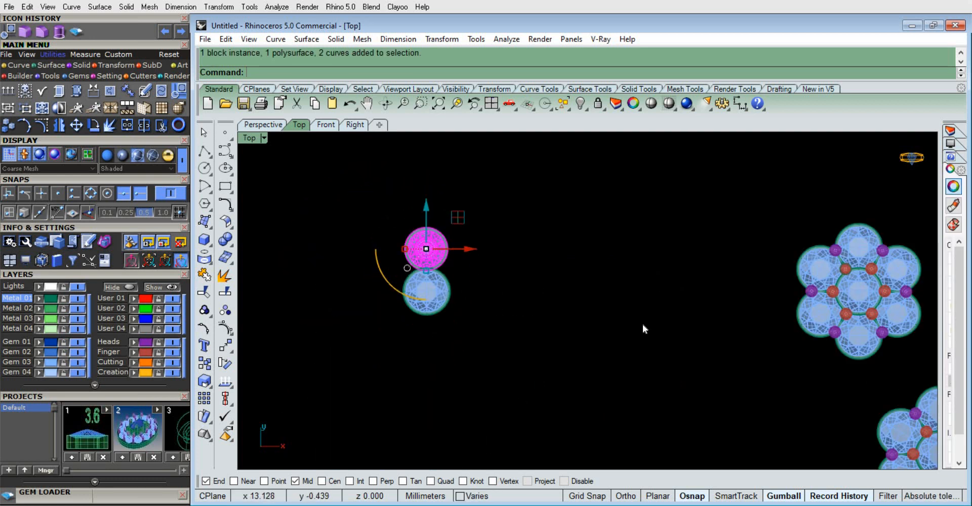
pyautogui.click(470, 260)
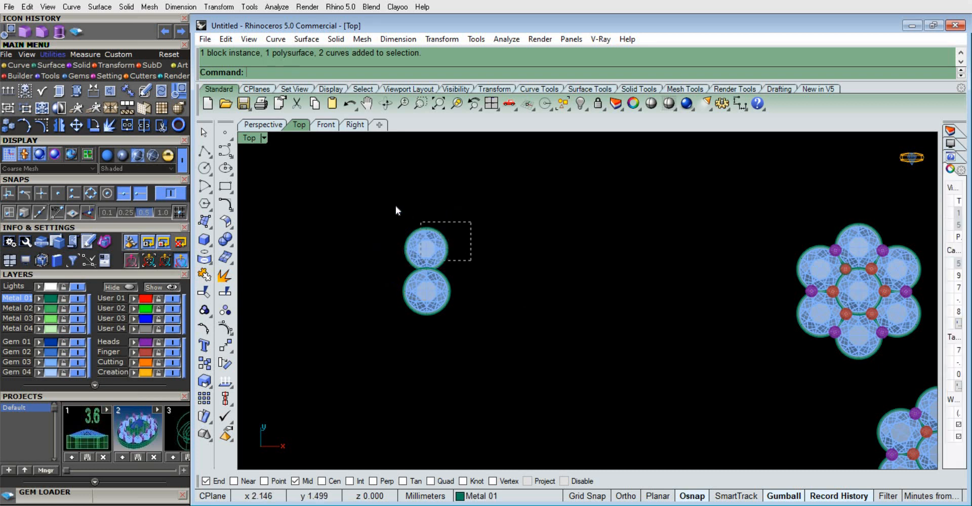
pyautogui.moveTo(396, 209); pyautogui.dragTo(397, 212)
pyautogui.write('ArrayPolar')
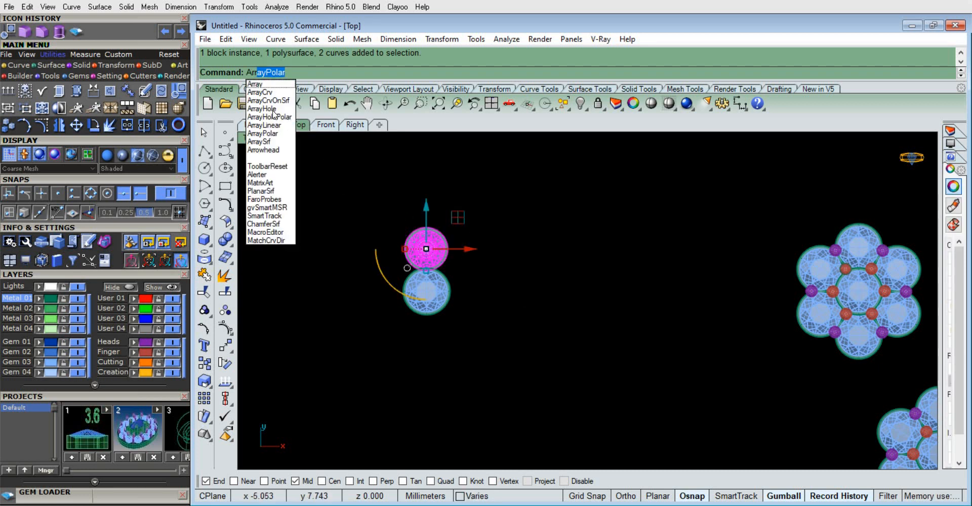
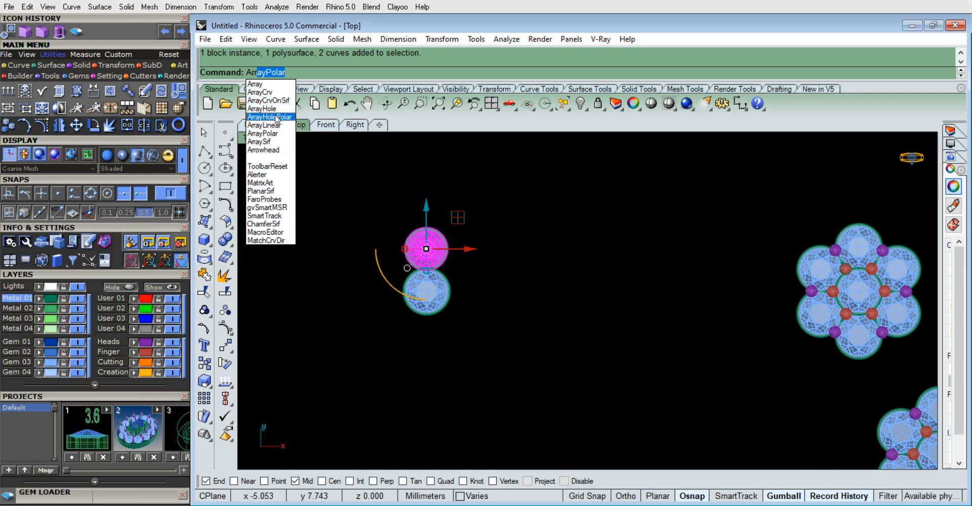
# Array the outer gem setting around the origin at 0 with 6 items over a 360° fill angle
pyautogui.press('Return')
pyautogui.write('0')
pyautogui.press('Return')
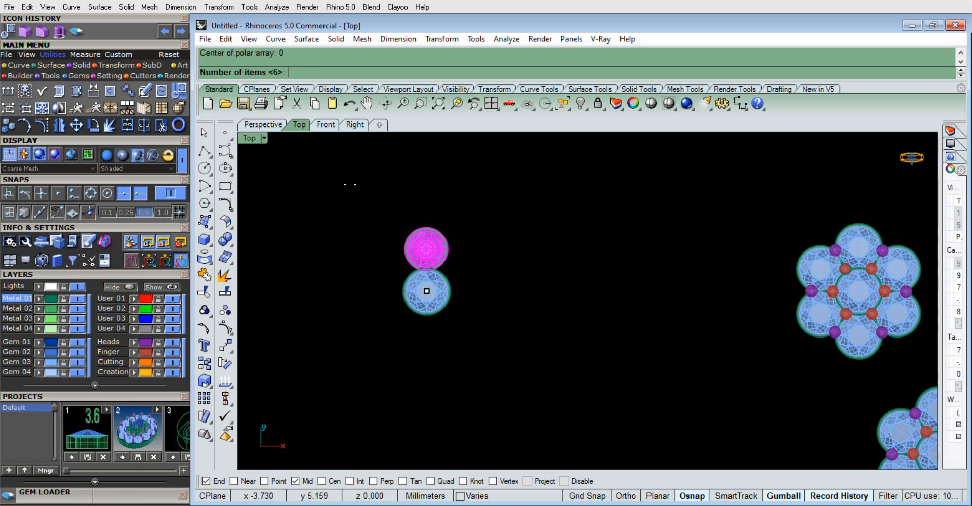
pyautogui.press('Return')
pyautogui.press('Return')
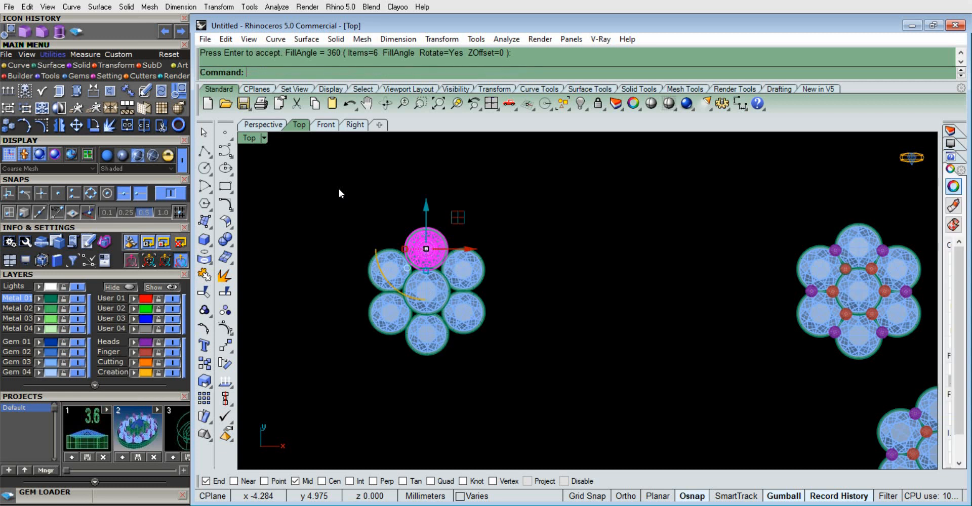
pyautogui.click(609, 306)
# Select the six inner prongs of the finished cluster nearest the new one and duplicate them in place
pyautogui.scroll(4, 842, 282)
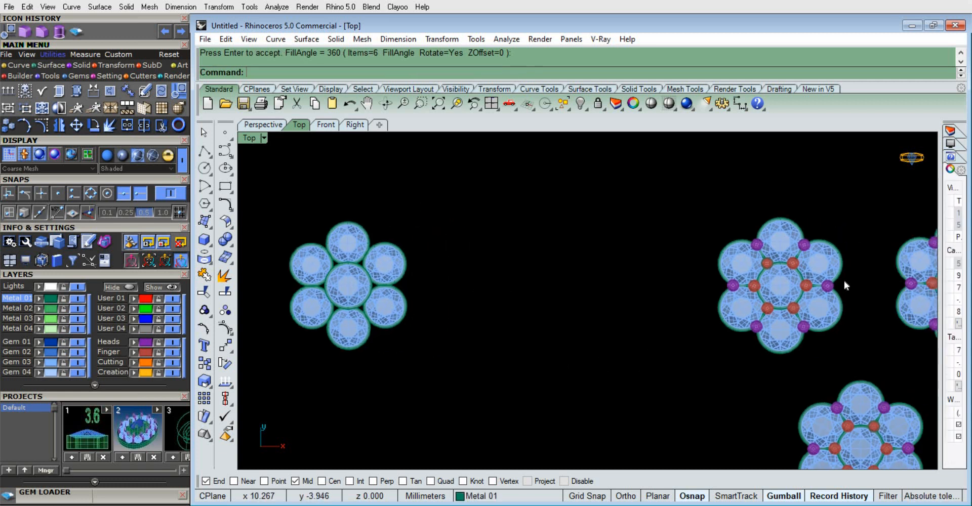
pyautogui.click(143, 351)
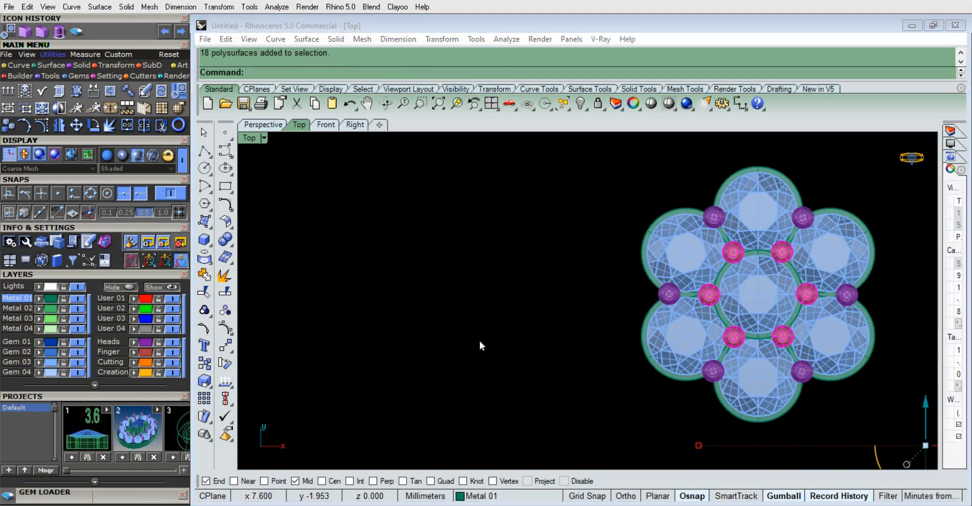
pyautogui.scroll(-5, 585, 309)
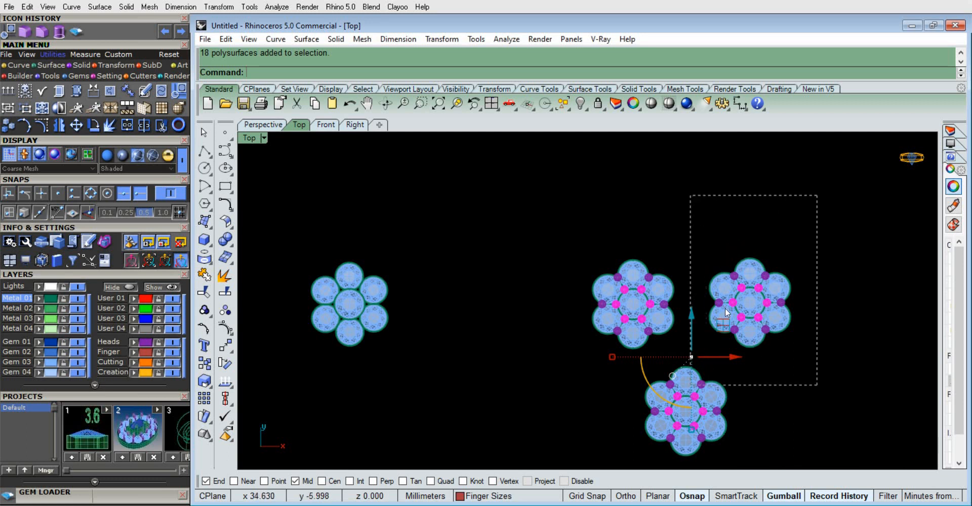
pyautogui.keyDown('ctrl'); pyautogui.moveTo(725, 308); pyautogui.dragTo(691, 385); pyautogui.keyUp('ctrl')
pyautogui.keyDown('ctrl'); pyautogui.moveTo(577, 369); pyautogui.dragTo(573, 364); pyautogui.keyUp('ctrl')
pyautogui.scroll(-2, 653, 313)
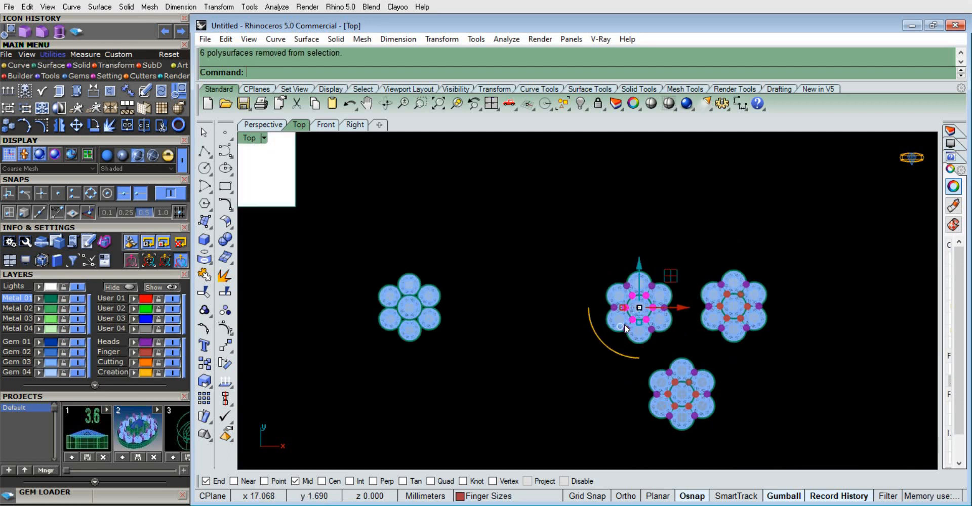
pyautogui.scroll(4, 575, 310)
pyautogui.hotkey('ctrl', 'v')
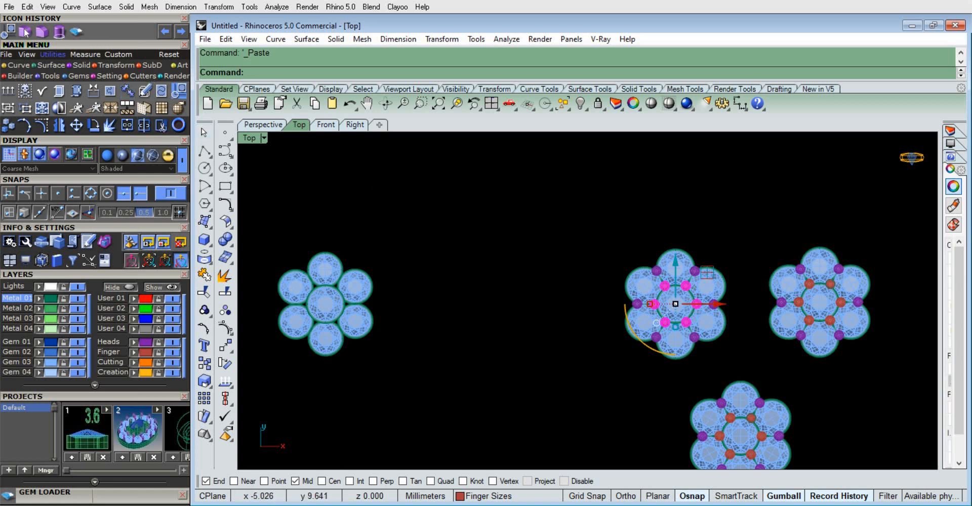
# Center the selected inner prongs on the new cluster by moving them to 0 in X, Y and Z on the CPlane
pyautogui.click(9, 35)
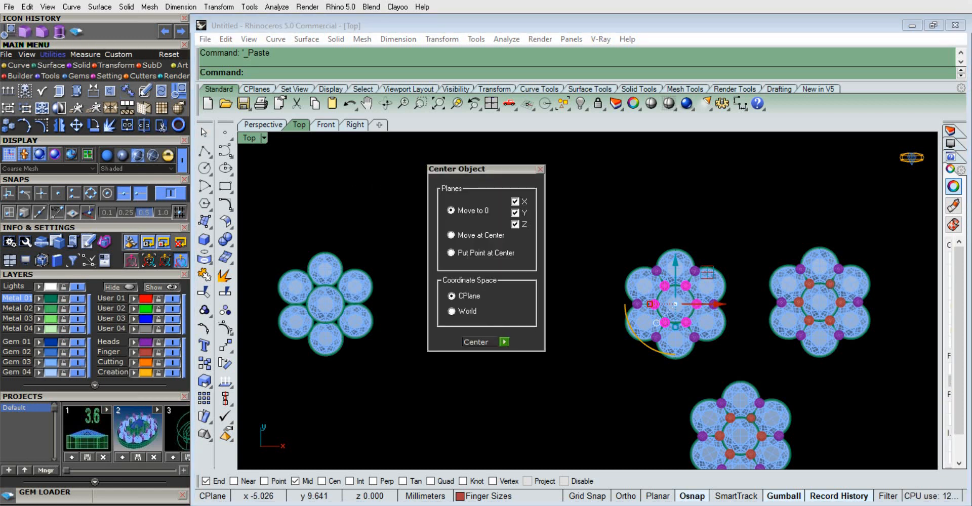
pyautogui.click(504, 341)
pyautogui.click(529, 389)
pyautogui.scroll(-2, 491, 308)
pyautogui.scroll(2, 436, 382)
pyautogui.scroll(2, 436, 382)
pyautogui.moveTo(592, 321); pyautogui.dragTo(633, 287, button='right')
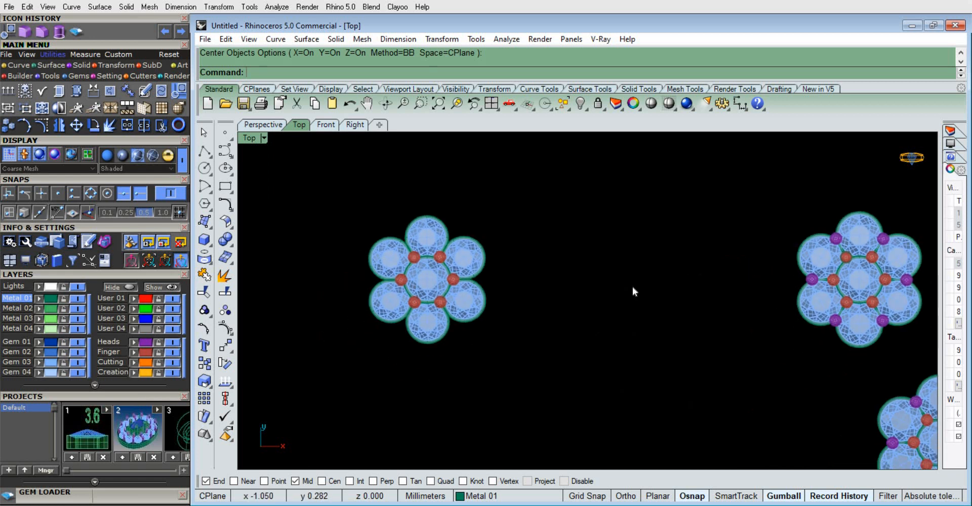
pyautogui.scroll(-4, 633, 288)
pyautogui.scroll(2, 762, 232)
# Select the six outer prongs on the Heads layer of the same finished cluster and duplicate them in place
pyautogui.click(142, 342)
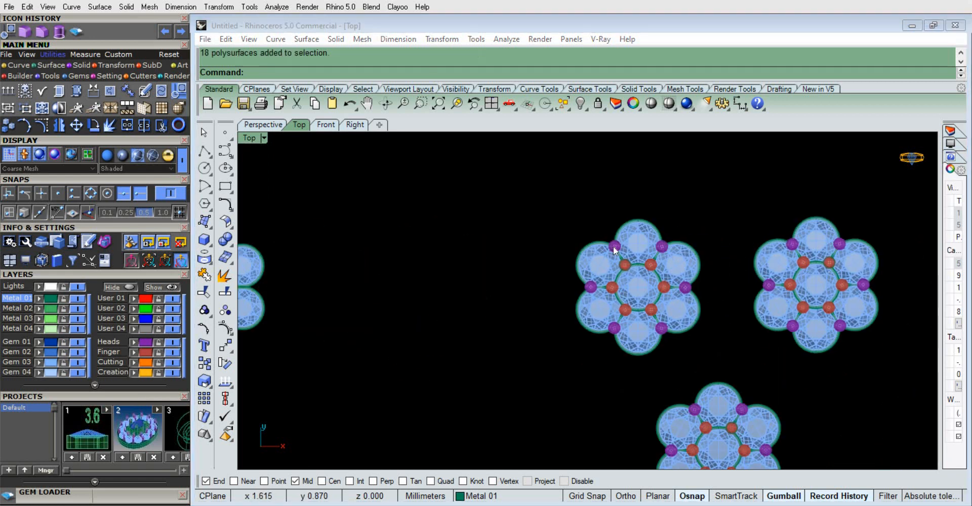
pyautogui.scroll(-2, 736, 268)
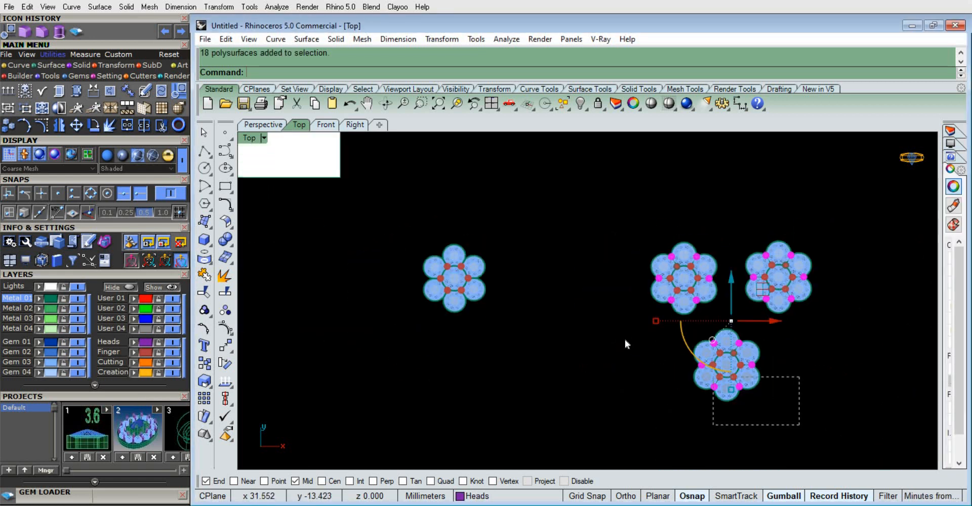
pyautogui.keyDown('ctrl'); pyautogui.moveTo(800, 326); pyautogui.dragTo(626, 425); pyautogui.keyUp('ctrl')
pyautogui.keyDown('ctrl'); pyautogui.moveTo(744, 212); pyautogui.dragTo(745, 213); pyautogui.keyUp('ctrl')
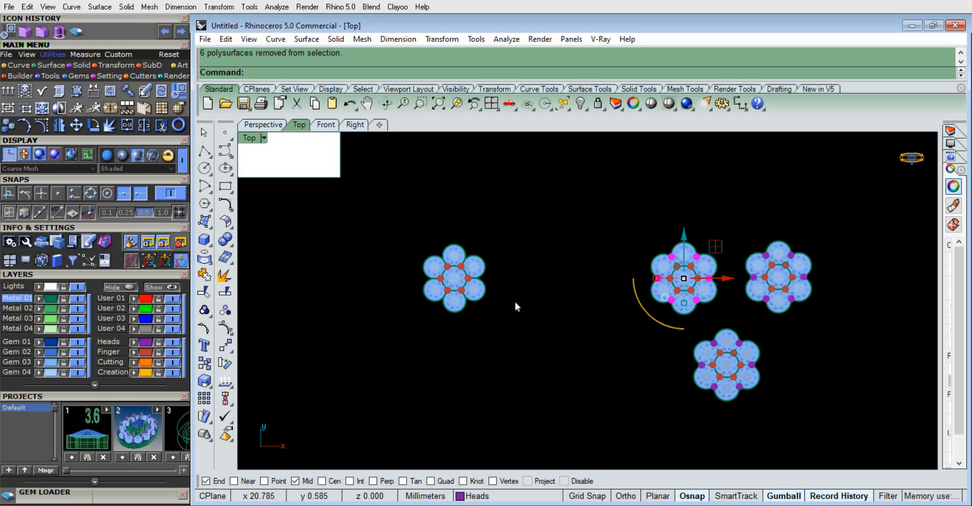
pyautogui.hotkey('ctrl', 'v')
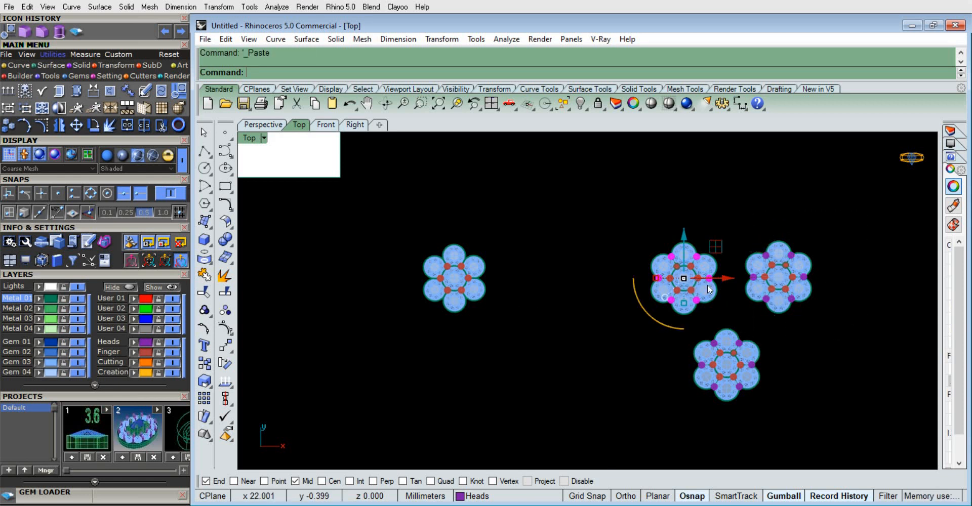
# Move the selected outer prongs to 0 in X, Y and Z so they are centered on the new cluster
pyautogui.click(182, 91)
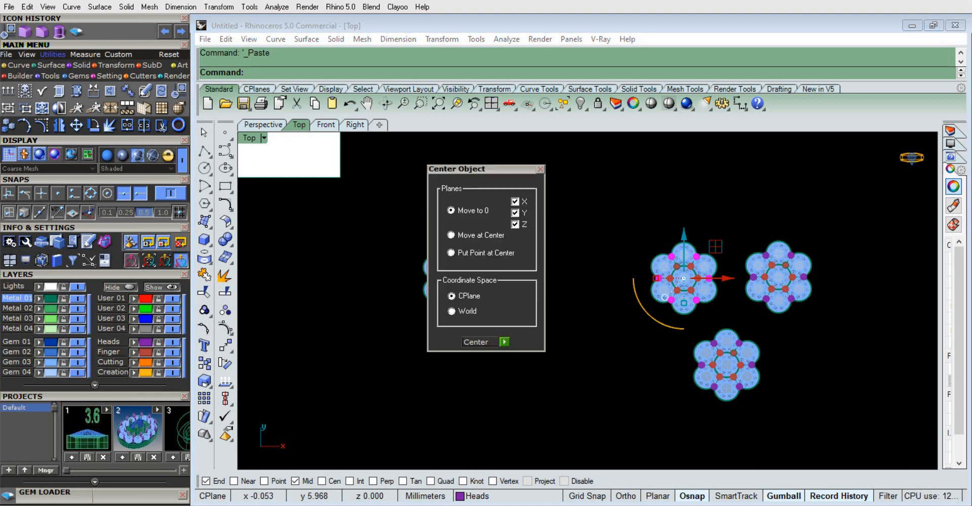
pyautogui.click(504, 342)
pyautogui.moveTo(408, 263); pyautogui.dragTo(610, 441, button='right')
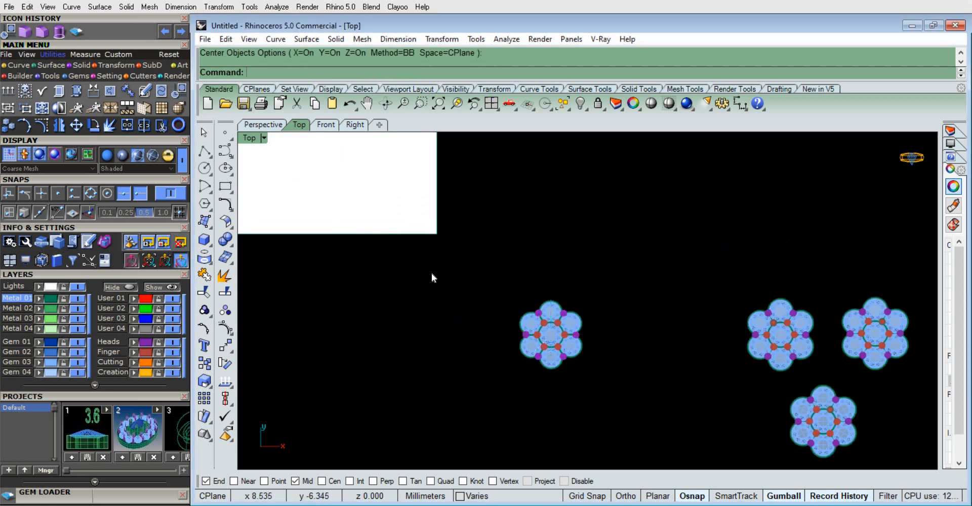
pyautogui.scroll(-4, 432, 274)
pyautogui.moveTo(562, 353); pyautogui.dragTo(560, 294, button='right')
pyautogui.scroll(2, 507, 349)
pyautogui.moveTo(577, 305); pyautogui.dragTo(586, 347, button='right')
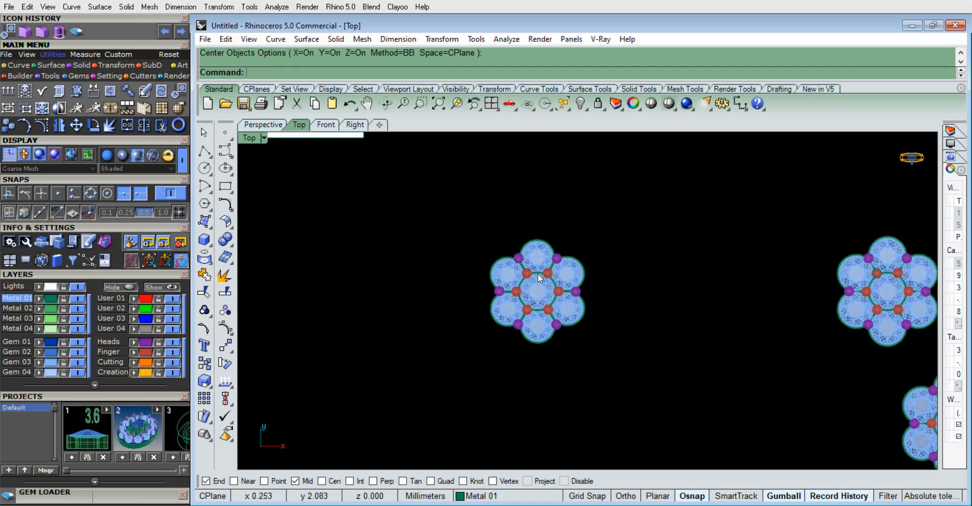
pyautogui.scroll(8, 537, 272)
pyautogui.scroll(-6, 446, 236)
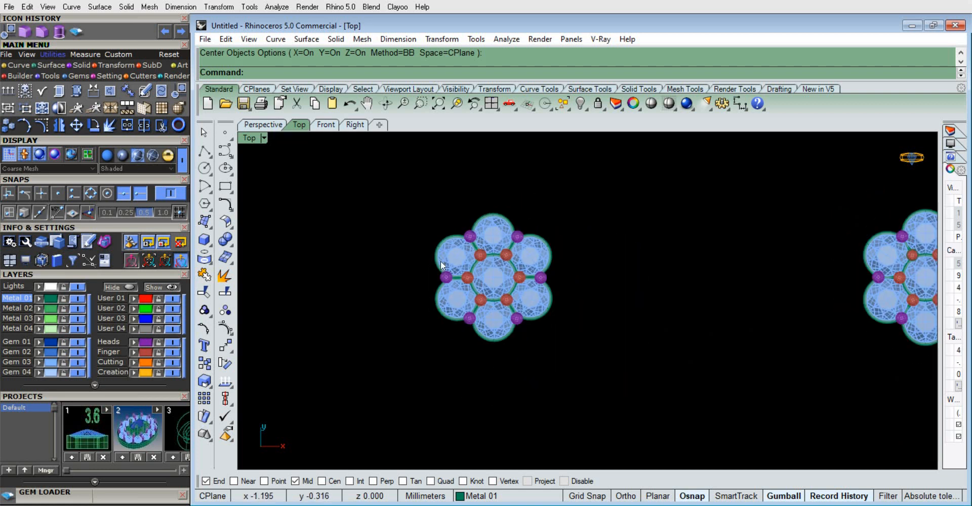
# Examine the new pronged cluster in perspective and in the top view
pyautogui.click(264, 124)
pyautogui.moveTo(388, 230); pyautogui.dragTo(418, 268, button='right')
pyautogui.hotkey('ctrl', 'F1')
pyautogui.scroll(-10, 427, 277)
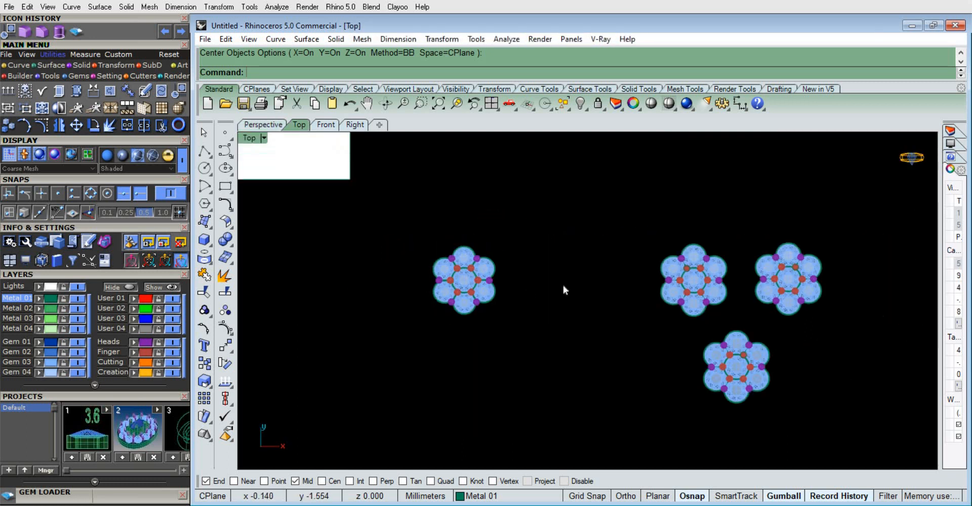
pyautogui.scroll(10, 460, 303)
pyautogui.scroll(5, 482, 246)
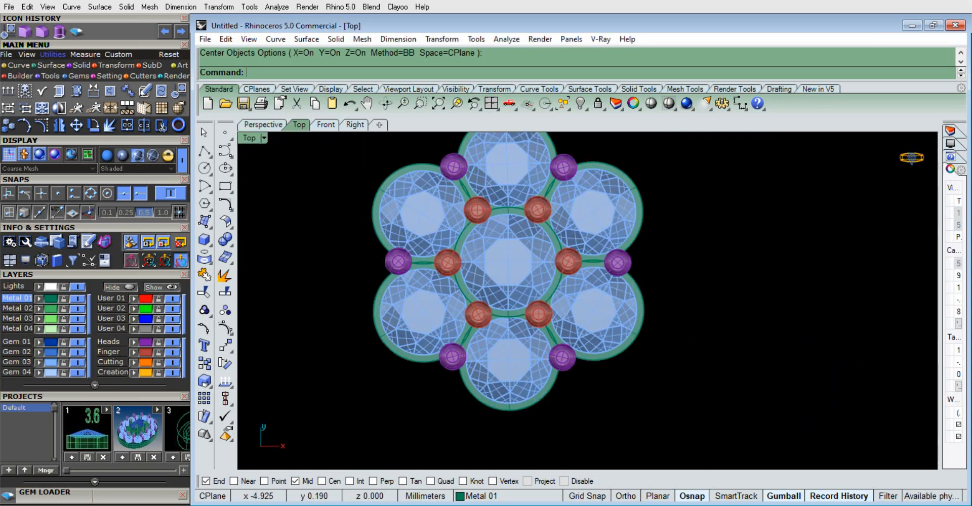
pyautogui.scroll(-4, 522, 229)
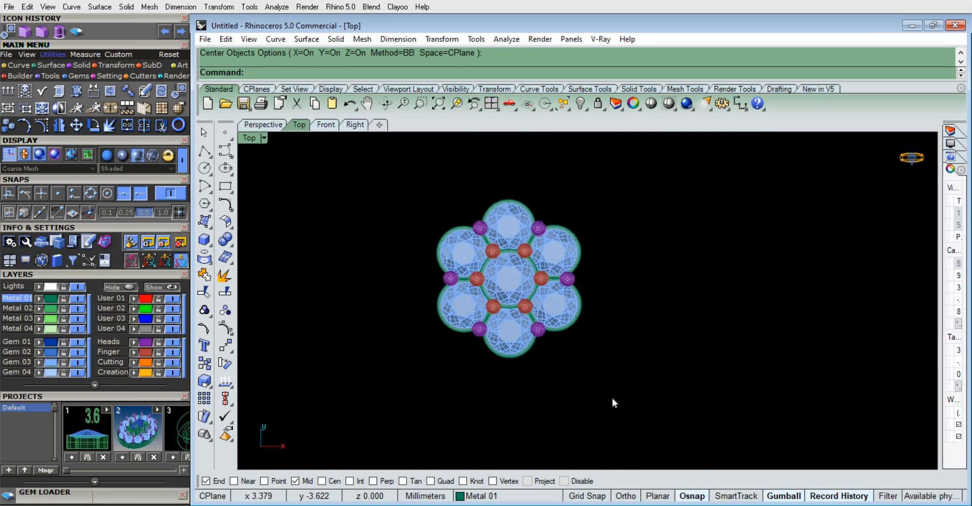
# Delete the lower-left and lower-right outer gem settings of the new cluster
pyautogui.moveTo(612, 398); pyautogui.dragTo(463, 418)
pyautogui.click(455, 319)
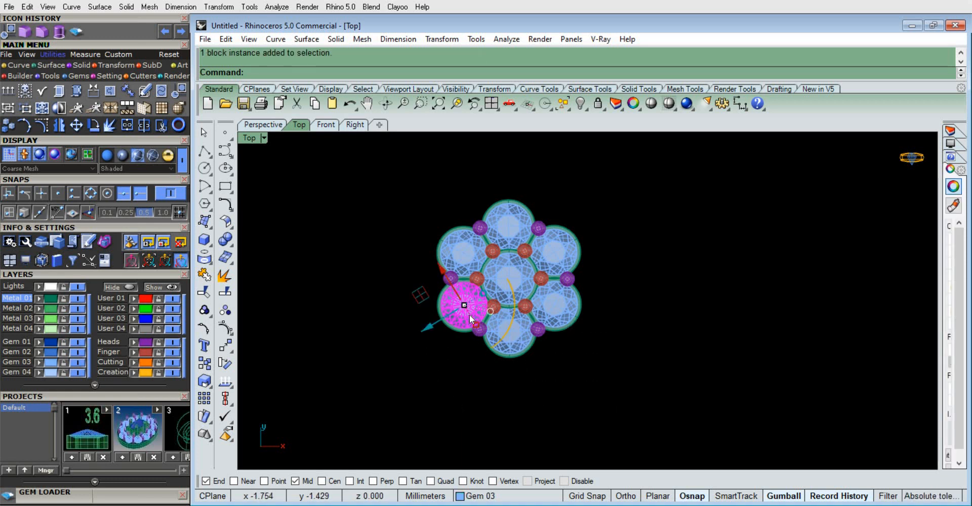
pyautogui.press('Delete')
pyautogui.moveTo(589, 335); pyautogui.dragTo(550, 289)
pyautogui.press('Delete')
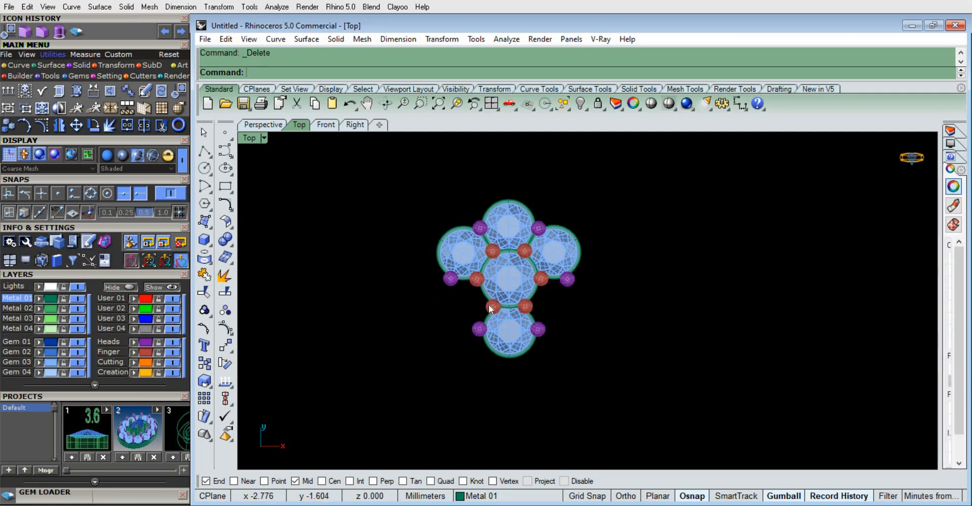
# Delete the two outer prongs under the remaining side gems
pyautogui.scroll(4, 559, 289)
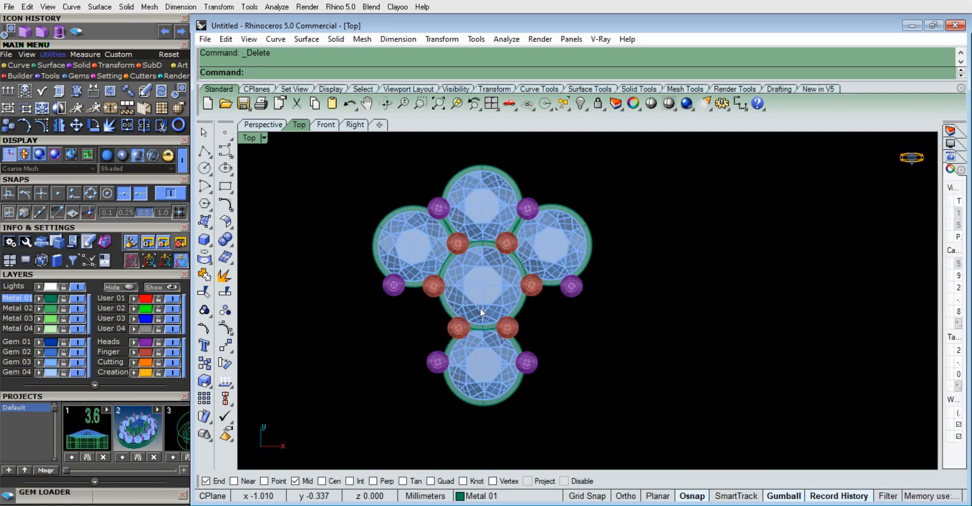
pyautogui.click(565, 290)
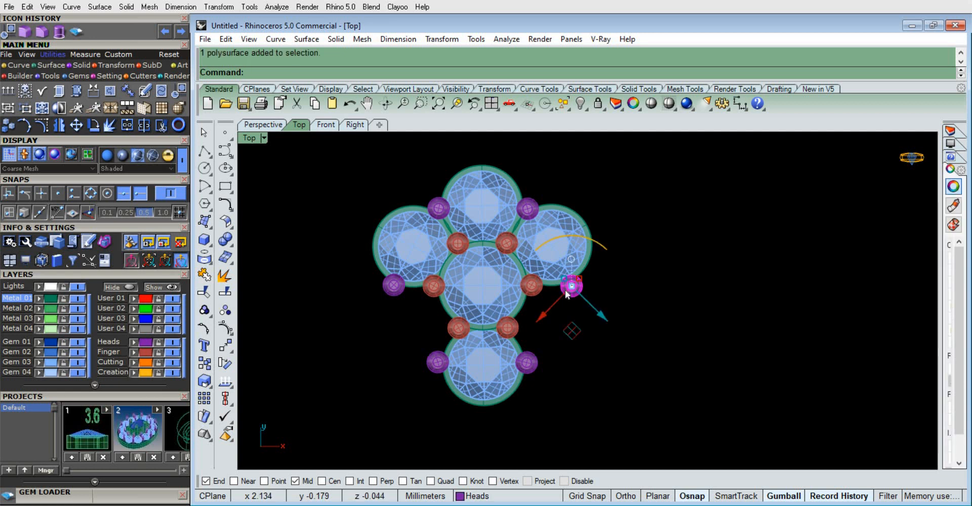
pyautogui.press('Delete')
pyautogui.click(392, 286)
pyautogui.press('Delete')
pyautogui.scroll(-3, 604, 235)
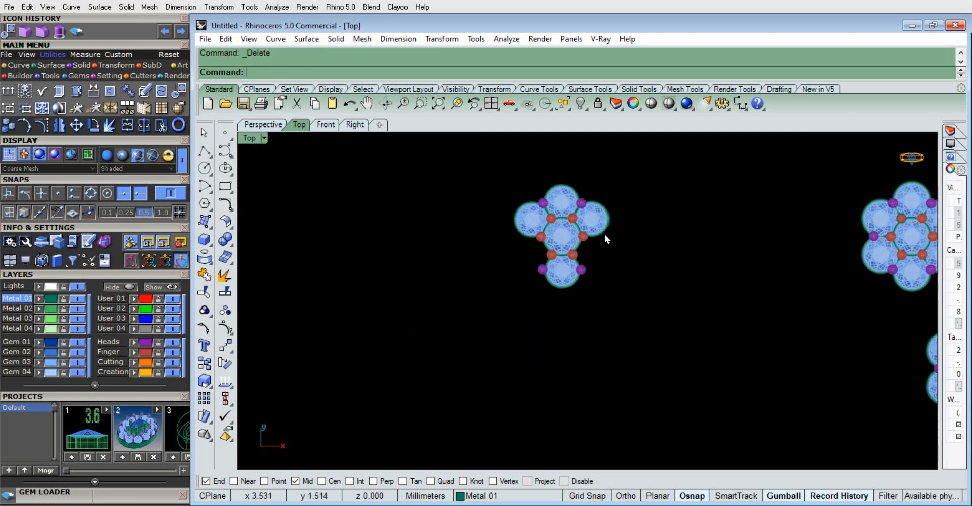
pyautogui.scroll(2, 587, 223)
pyautogui.scroll(3, 518, 255)
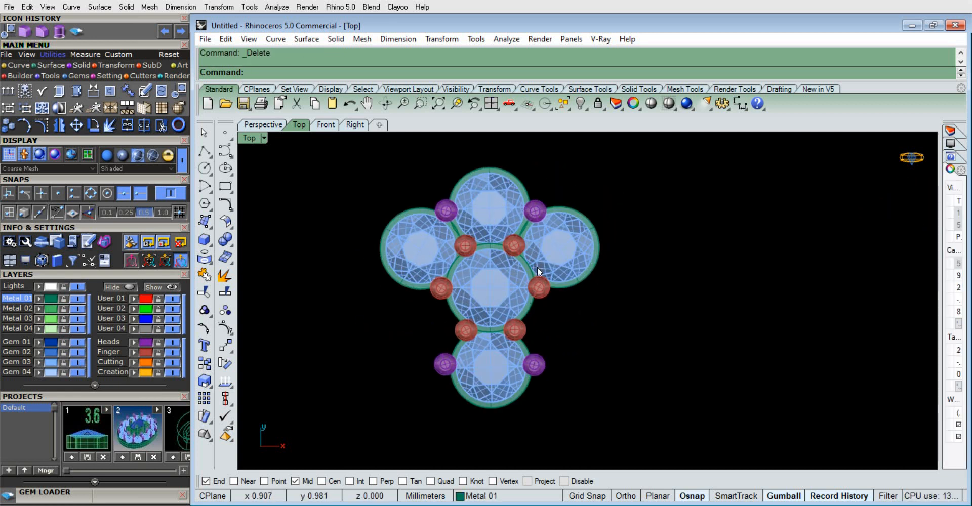
# Rotate the whole reduced cluster half a turn in the top view so its single gem points upward
pyautogui.moveTo(649, 423); pyautogui.dragTo(387, 158)
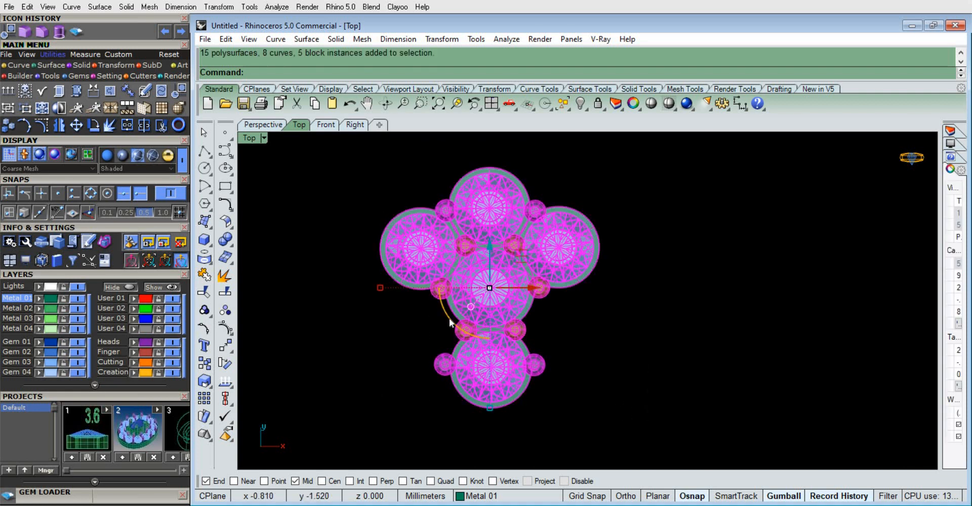
pyautogui.moveTo(448, 318); pyautogui.dragTo(611, 343)
pyautogui.click(611, 342)
pyautogui.scroll(-5, 550, 317)
pyautogui.scroll(4, 510, 269)
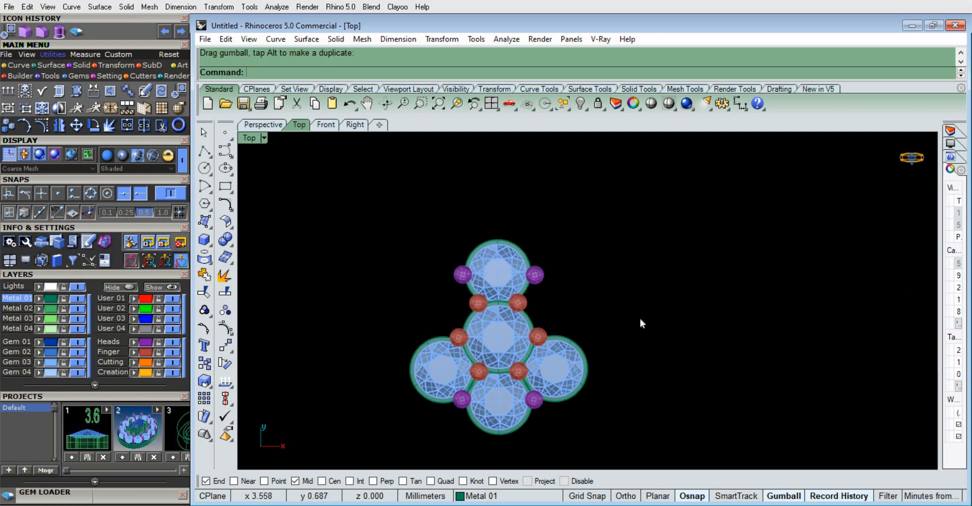
# Delete the prong on the right of the single top gem and rotate the left one up to the gem's tip
pyautogui.scroll(4, 506, 241)
pyautogui.click(515, 285)
pyautogui.press('Delete')
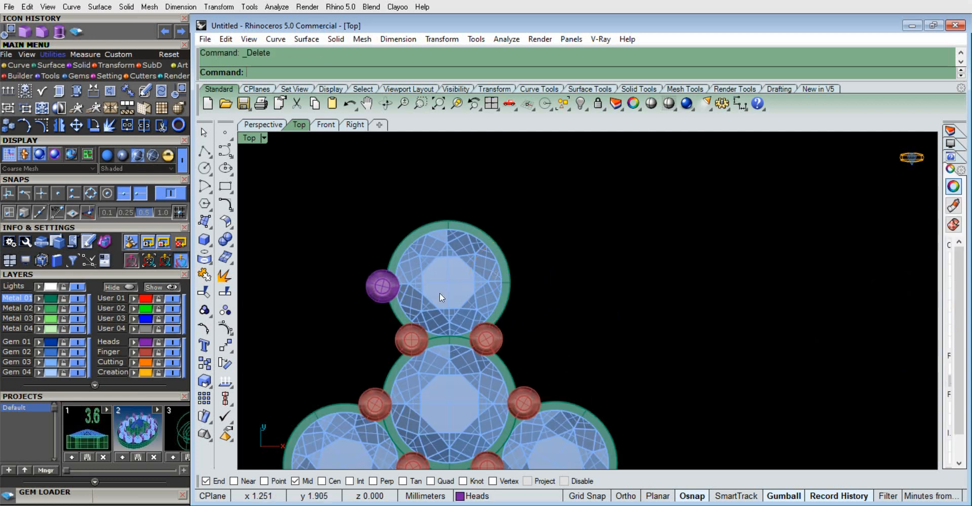
pyautogui.click(384, 285)
pyautogui.moveTo(420, 261); pyautogui.dragTo(485, 198)
pyautogui.click(514, 273)
pyautogui.scroll(-3, 521, 293)
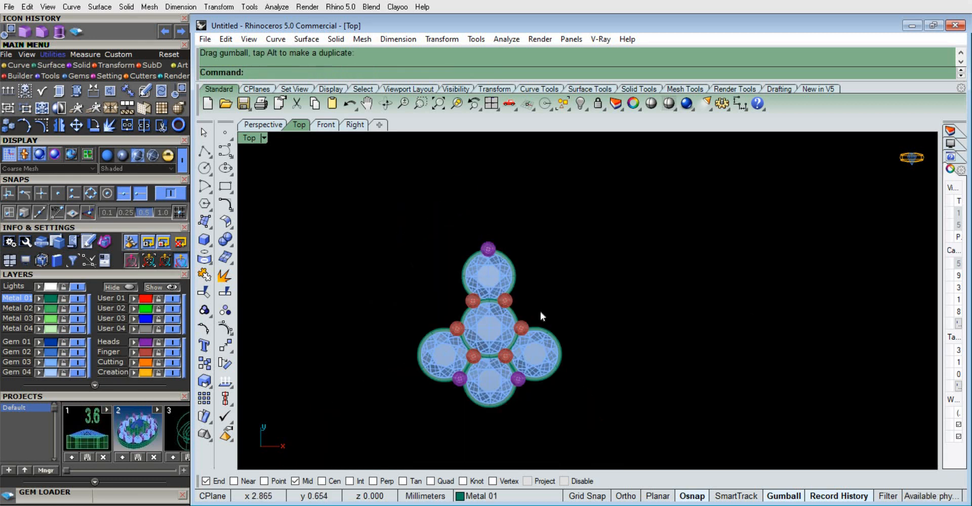
# Compare the reduced cluster with the three full clusters in the top view and inspect it in perspective
pyautogui.moveTo(542, 293); pyautogui.dragTo(535, 270, button='right')
pyautogui.moveTo(557, 319); pyautogui.dragTo(477, 360, button='right')
pyautogui.scroll(-10, 501, 306)
pyautogui.scroll(4, 631, 337)
pyautogui.moveTo(674, 318); pyautogui.dragTo(547, 300, button='right')
pyautogui.scroll(2, 562, 306)
pyautogui.moveTo(605, 320); pyautogui.dragTo(562, 289, button='right')
pyautogui.scroll(-4, 561, 290)
pyautogui.scroll(4, 557, 289)
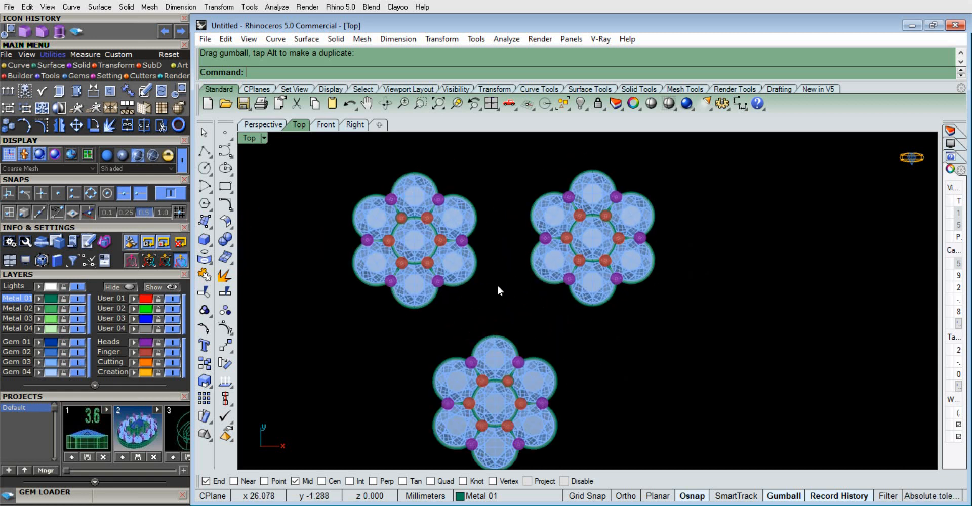
pyautogui.click(276, 127)
pyautogui.scroll(-3, 559, 238)
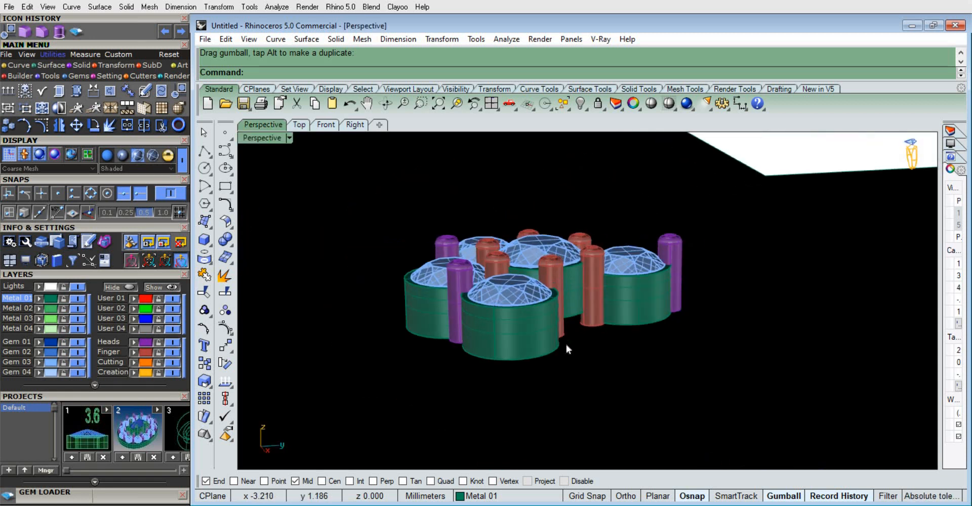
pyautogui.moveTo(566, 344); pyautogui.dragTo(629, 288, button='right')
pyautogui.scroll(-3, 629, 288)
pyautogui.scroll(-3, 630, 287)
# Undo the prong changes, the cluster rotation and the setting deletions to bring back the complete cluster
pyautogui.hotkey('ctrl', 'z')
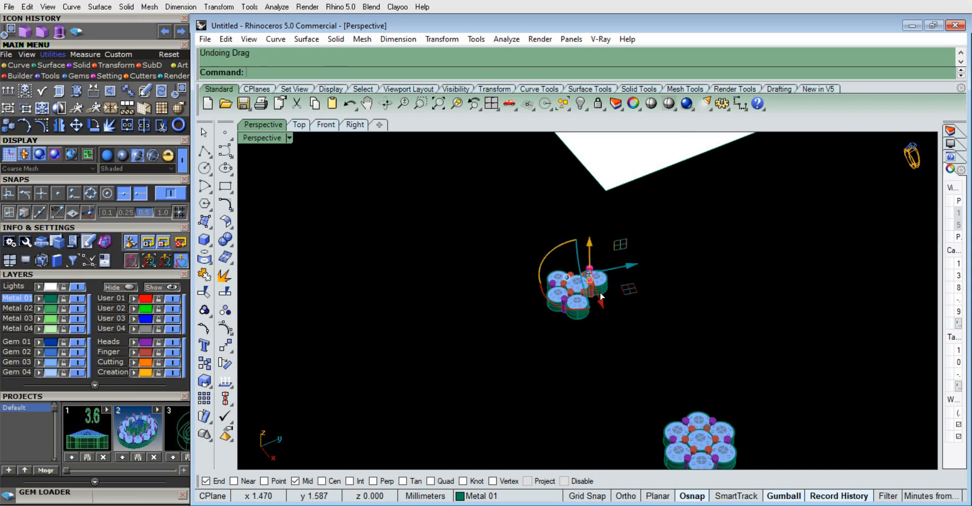
pyautogui.click(714, 328)
pyautogui.scroll(-2, 582, 283)
pyautogui.scroll(2, 586, 316)
pyautogui.hotkey('ctrl', 'z')
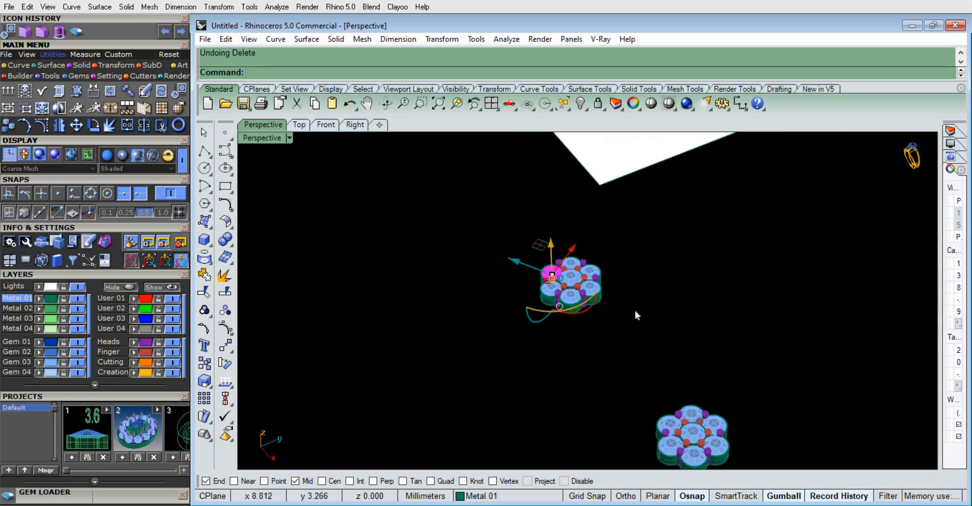
pyautogui.click(635, 311)
pyautogui.scroll(-5, 553, 271)
pyautogui.scroll(5, 552, 272)
pyautogui.moveTo(577, 331); pyautogui.dragTo(320, 155, button='right')
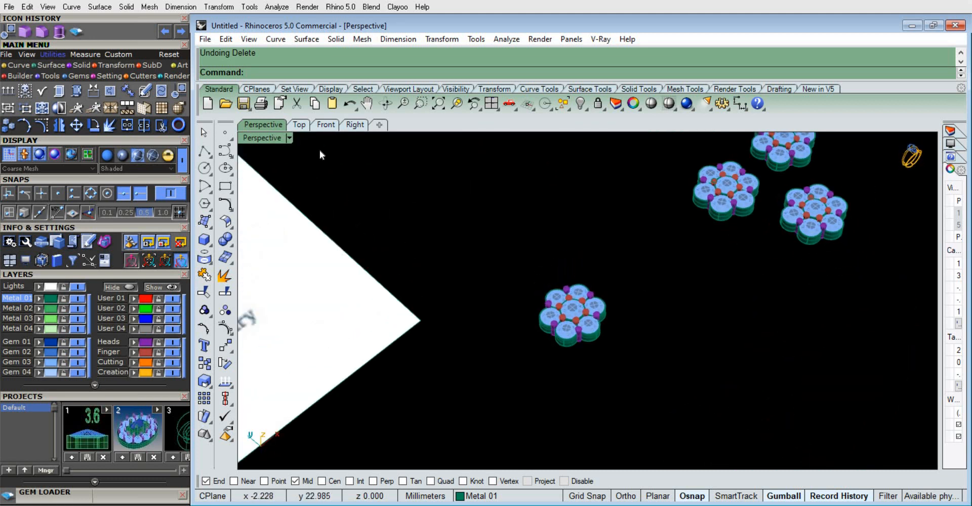
# Move the group of three clusters in the top view across to the left side of the restored complete cluster
pyautogui.click(299, 125)
pyautogui.scroll(-4, 560, 292)
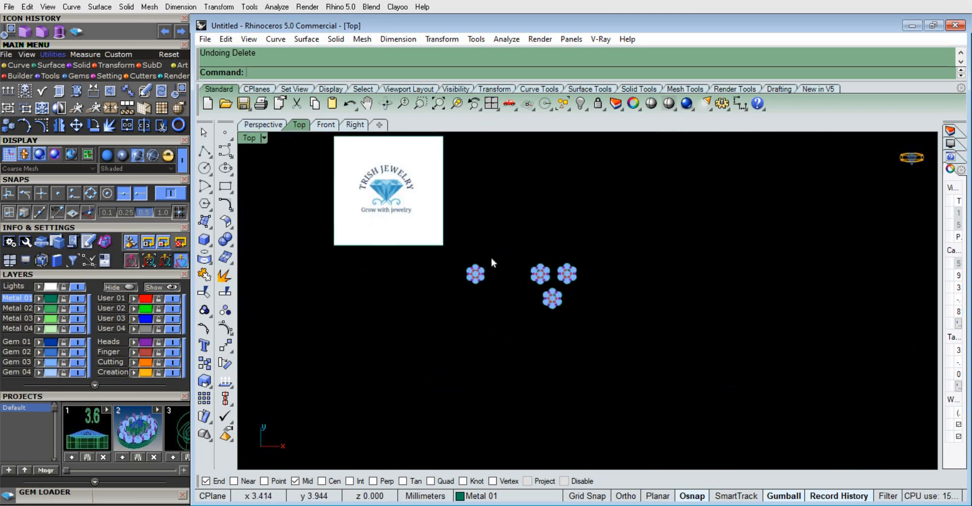
pyautogui.scroll(2, 563, 305)
pyautogui.scroll(3, 565, 310)
pyautogui.scroll(1, 679, 269)
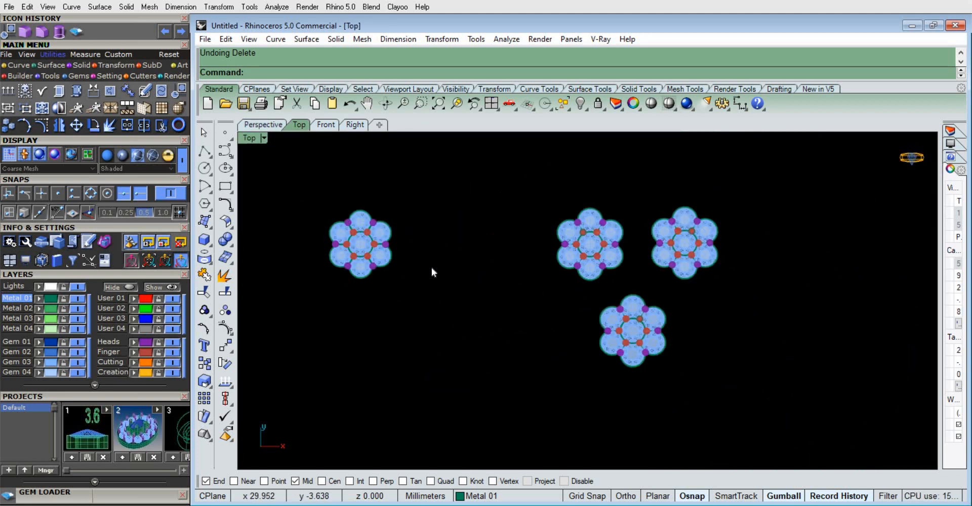
pyautogui.moveTo(432, 272); pyautogui.dragTo(490, 271, button='right')
pyautogui.scroll(2, 490, 271)
pyautogui.scroll(-3, 620, 267)
pyautogui.moveTo(764, 369); pyautogui.dragTo(582, 169)
pyautogui.moveTo(721, 270); pyautogui.dragTo(368, 390)
pyautogui.click(495, 389)
# Move the single complete cluster horizontally to the right, widening its gap from the group of three clusters
pyautogui.scroll(-4, 539, 286)
pyautogui.scroll(6, 495, 214)
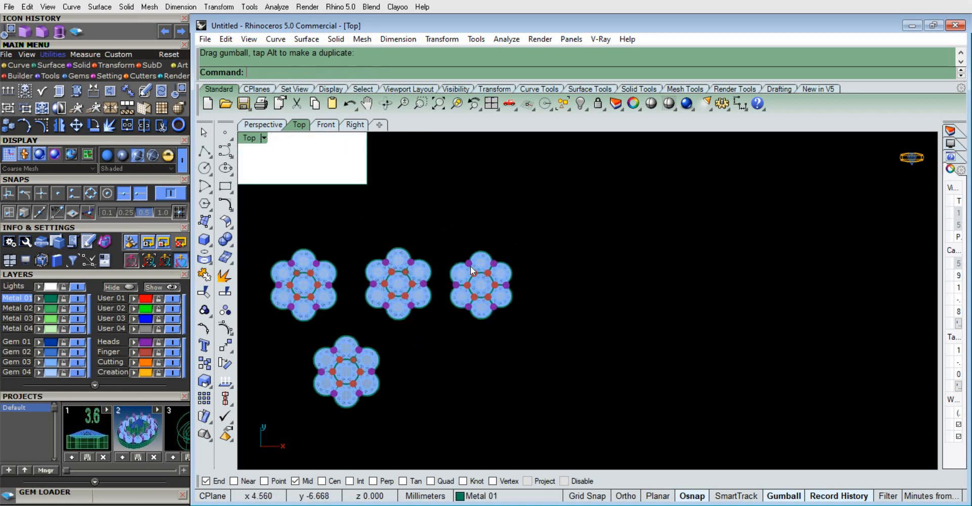
pyautogui.moveTo(541, 360); pyautogui.dragTo(436, 210)
pyautogui.moveTo(522, 287); pyautogui.dragTo(603, 284)
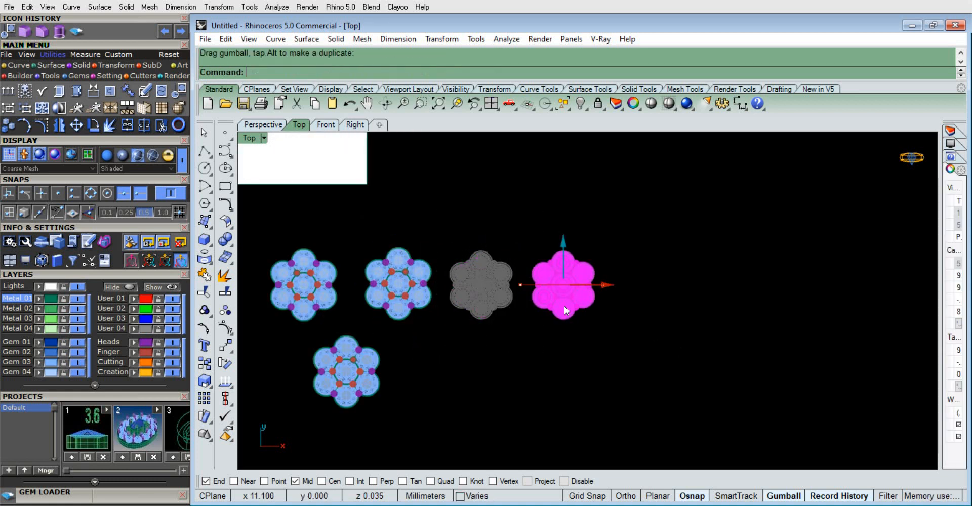
pyautogui.click(527, 315)
pyautogui.scroll(-4, 540, 288)
pyautogui.scroll(6, 448, 298)
pyautogui.moveTo(514, 321); pyautogui.dragTo(632, 268, button='right')
pyautogui.scroll(4, 492, 205)
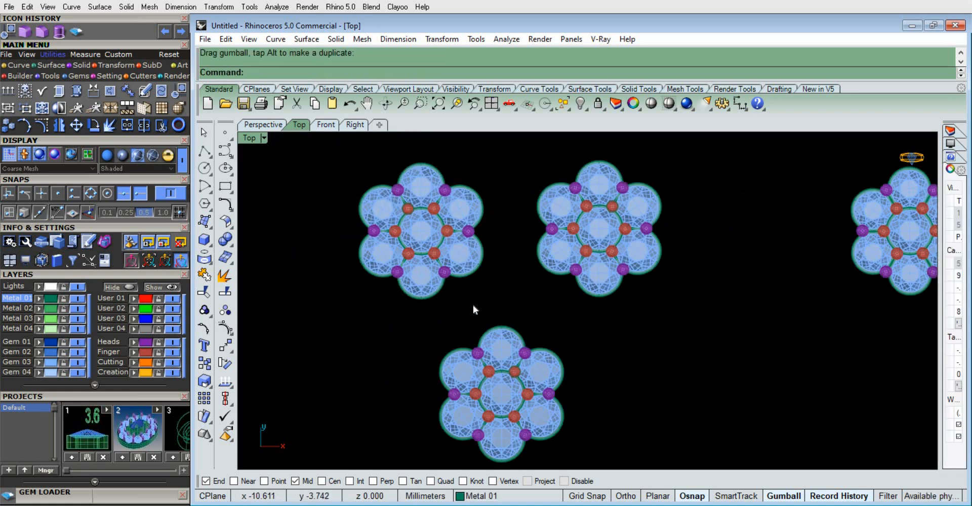
pyautogui.moveTo(472, 304); pyautogui.dragTo(423, 288, button='right')
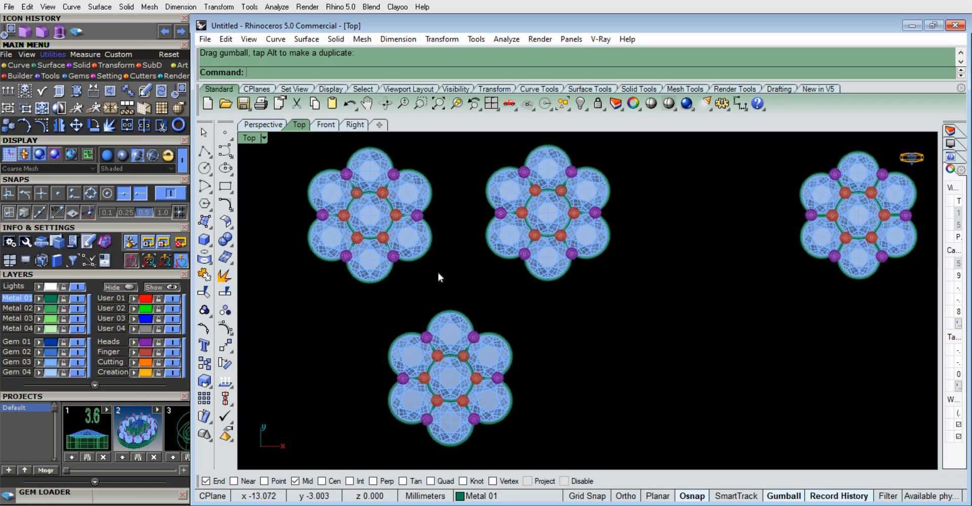
# Move the Trish Jewelry logo picture from above the clusters to the empty area below and right of them
pyautogui.scroll(-4, 439, 225)
pyautogui.click(390, 150)
pyautogui.scroll(-3, 437, 242)
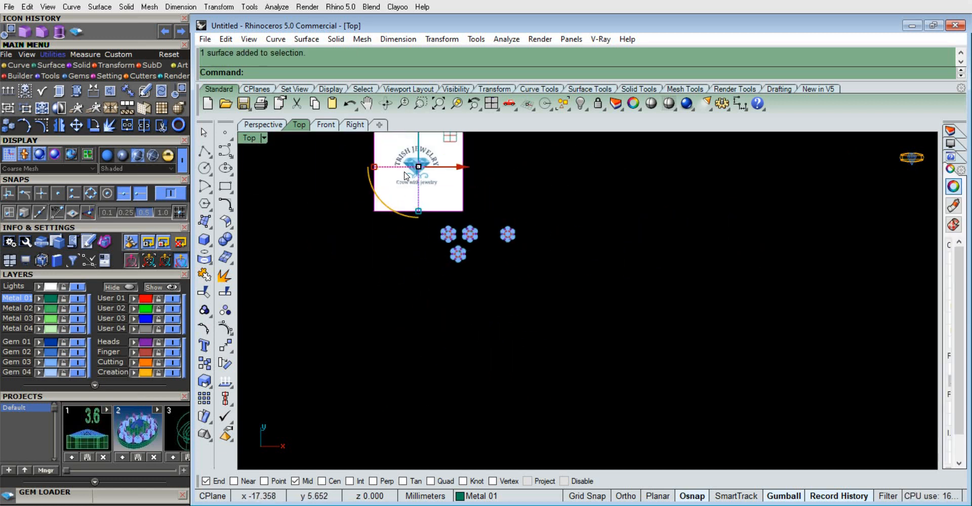
pyautogui.scroll(-2, 436, 245)
pyautogui.moveTo(434, 245); pyautogui.dragTo(736, 337)
pyautogui.scroll(2, 440, 175)
pyautogui.click(713, 255)
pyautogui.scroll(8, 552, 290)
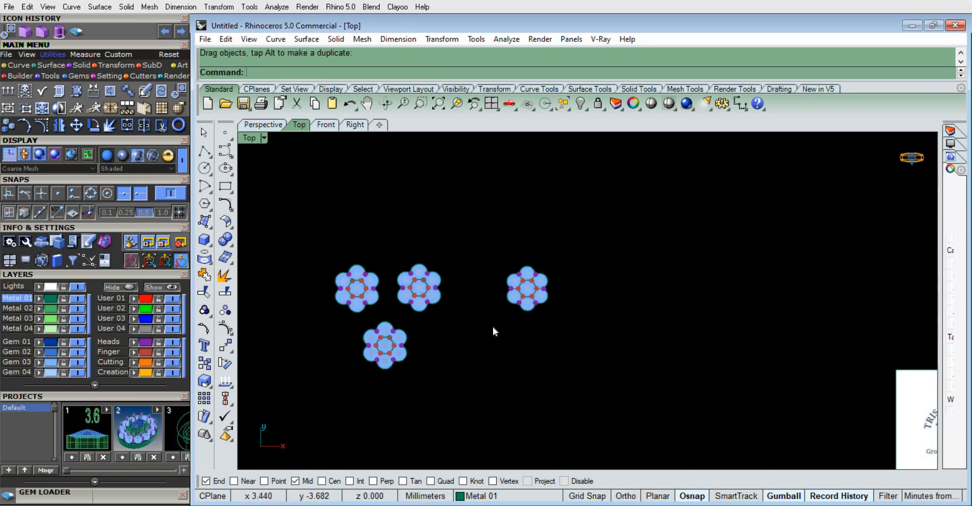
pyautogui.moveTo(510, 305); pyautogui.dragTo(510, 270, button='right')
pyautogui.moveTo(933, 388); pyautogui.dragTo(693, 376)
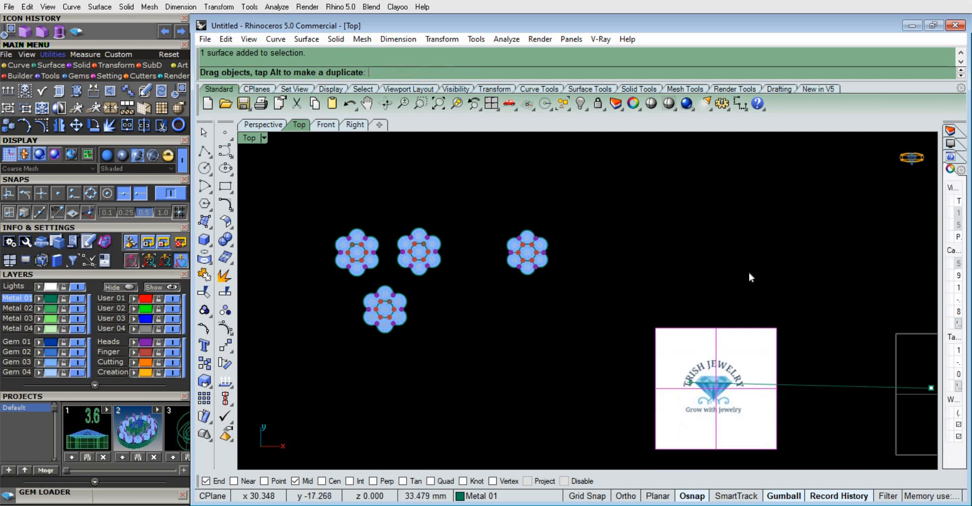
pyautogui.click(749, 272)
# Examine the three grouped clusters and the separate complete cluster in the top view, comparing their settings and prongs
pyautogui.scroll(4, 422, 258)
pyautogui.moveTo(456, 299); pyautogui.dragTo(487, 285, button='right')
pyautogui.scroll(-4, 491, 271)
pyautogui.scroll(4, 434, 248)
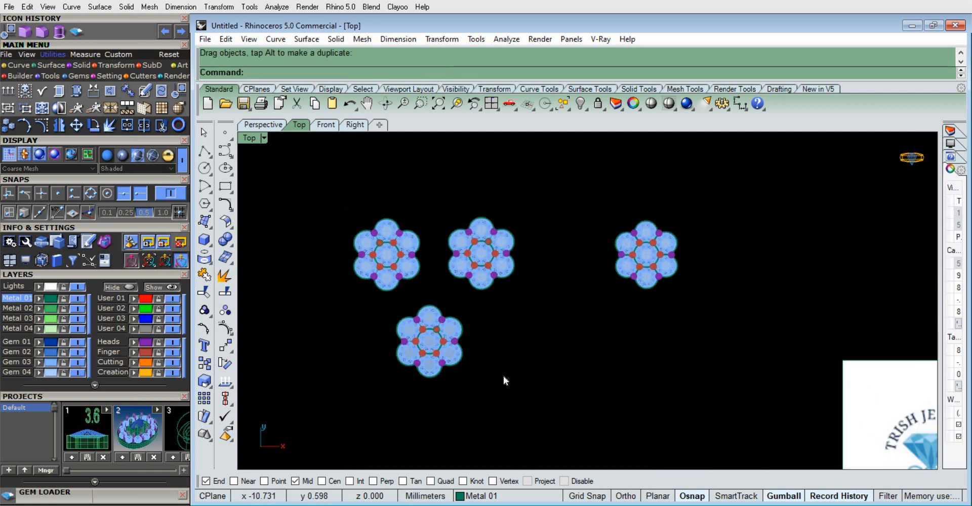
pyautogui.scroll(2, 452, 243)
pyautogui.moveTo(478, 327); pyautogui.dragTo(494, 302, button='right')
pyautogui.scroll(4, 439, 254)
pyautogui.scroll(-4, 464, 269)
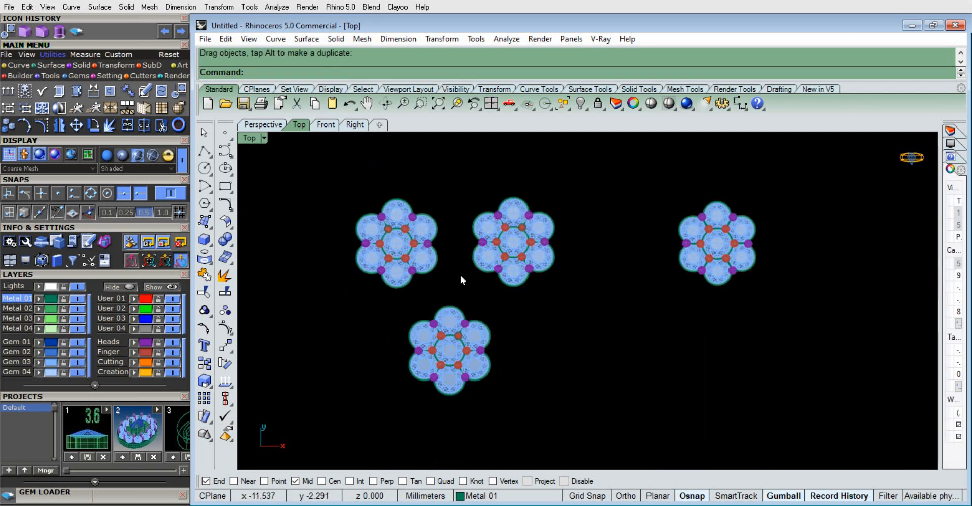
pyautogui.scroll(1, 460, 275)
pyautogui.scroll(1, 621, 446)
pyautogui.scroll(-4, 501, 350)
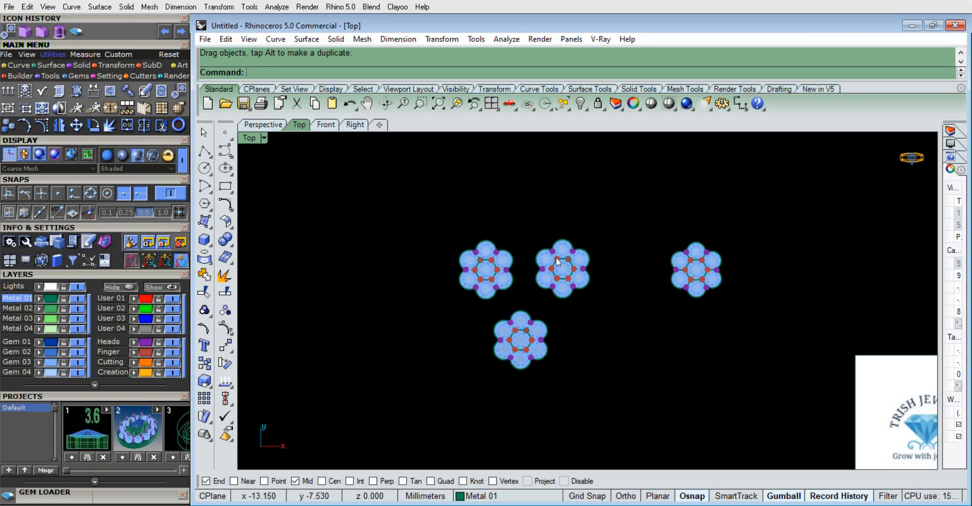
pyautogui.scroll(4, 554, 253)
pyautogui.scroll(-4, 506, 263)
pyautogui.scroll(4, 519, 286)
pyautogui.scroll(-4, 518, 290)
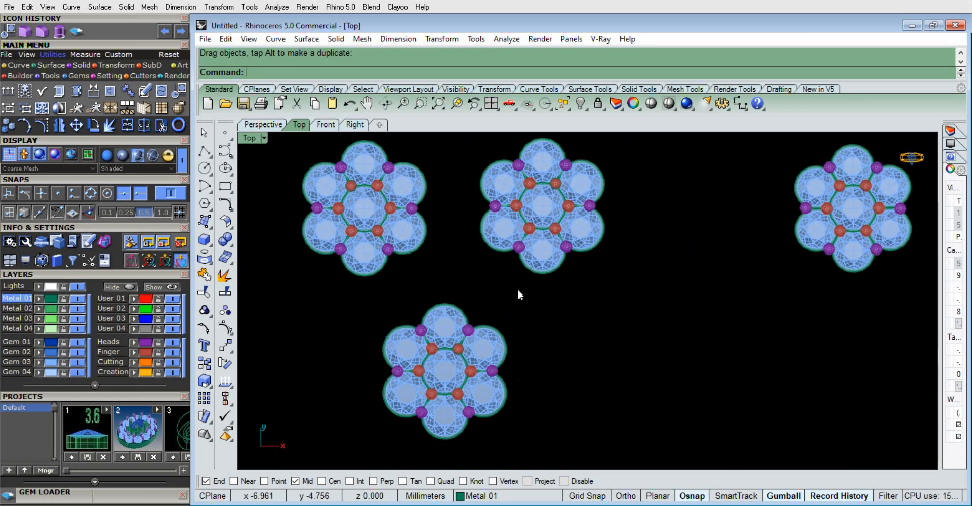
pyautogui.scroll(4, 494, 268)
pyautogui.scroll(-3, 544, 298)
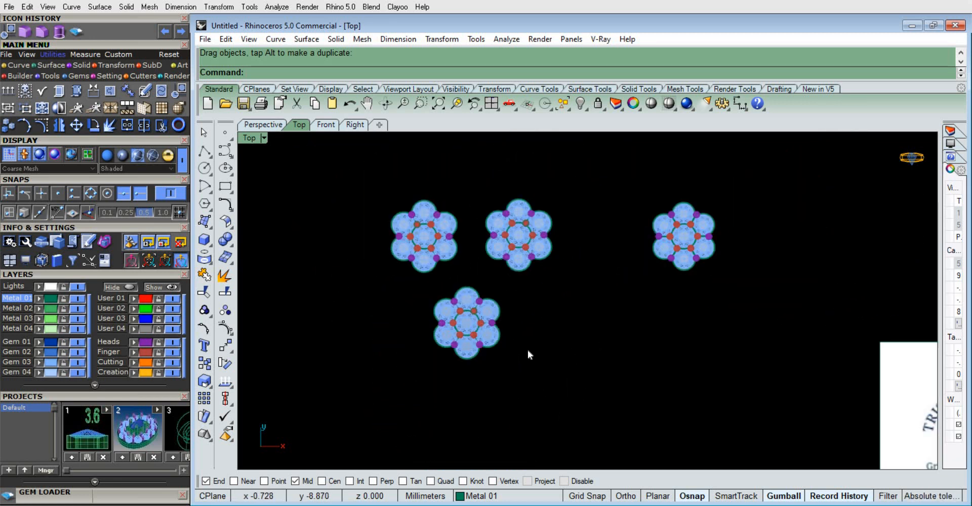
pyautogui.scroll(5, 380, 288)
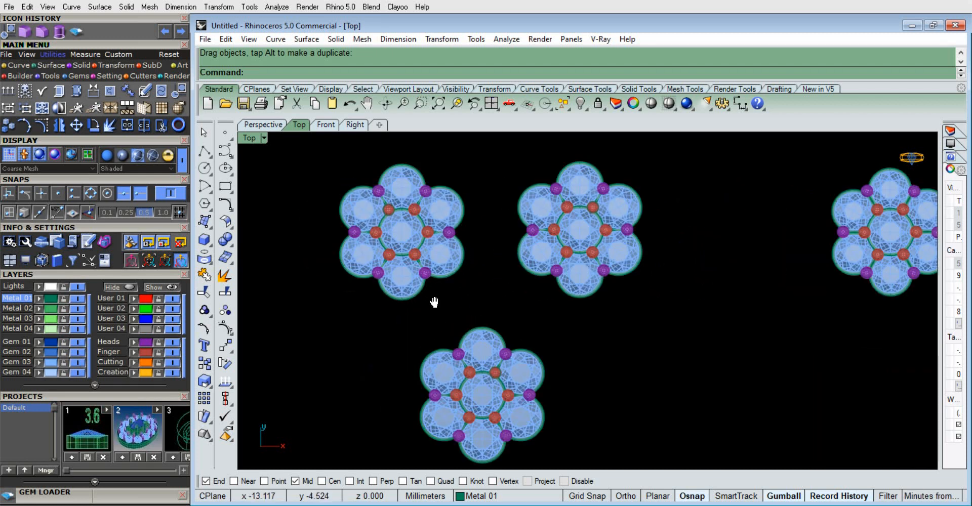
pyautogui.scroll(-3, 445, 283)
pyautogui.scroll(4, 462, 325)
pyautogui.scroll(-4, 455, 282)
pyautogui.scroll(3, 535, 297)
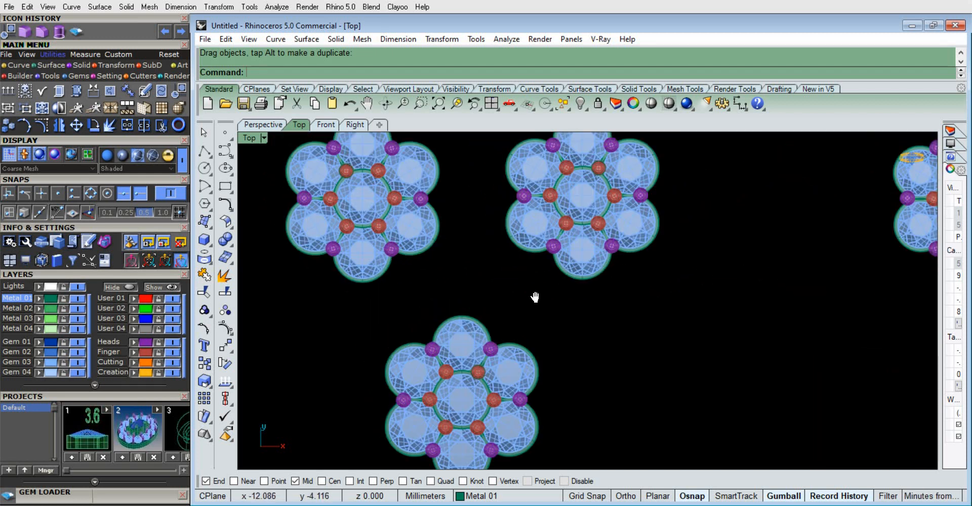
pyautogui.scroll(-4, 662, 318)
pyautogui.scroll(3, 537, 312)
pyautogui.scroll(-2, 442, 307)
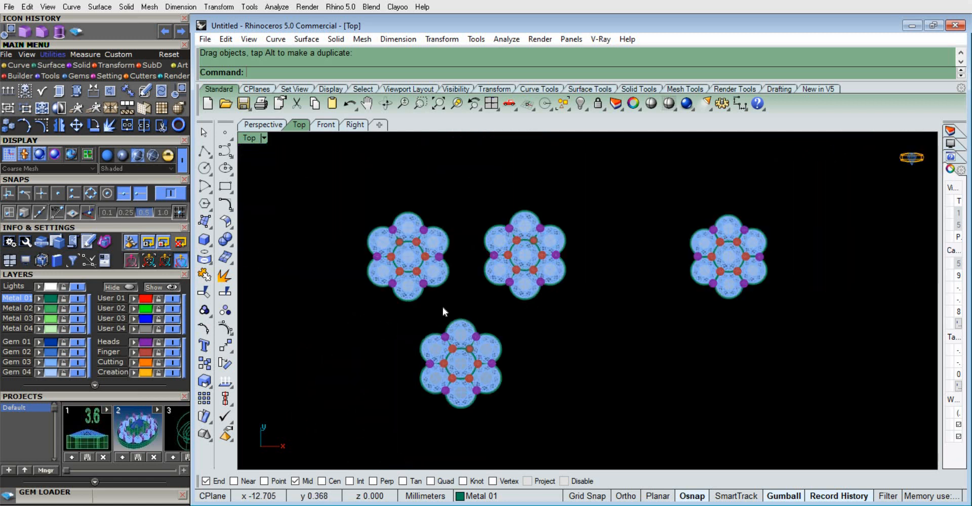
pyautogui.scroll(4, 444, 284)
pyautogui.scroll(-2, 415, 284)
pyautogui.scroll(3, 461, 279)
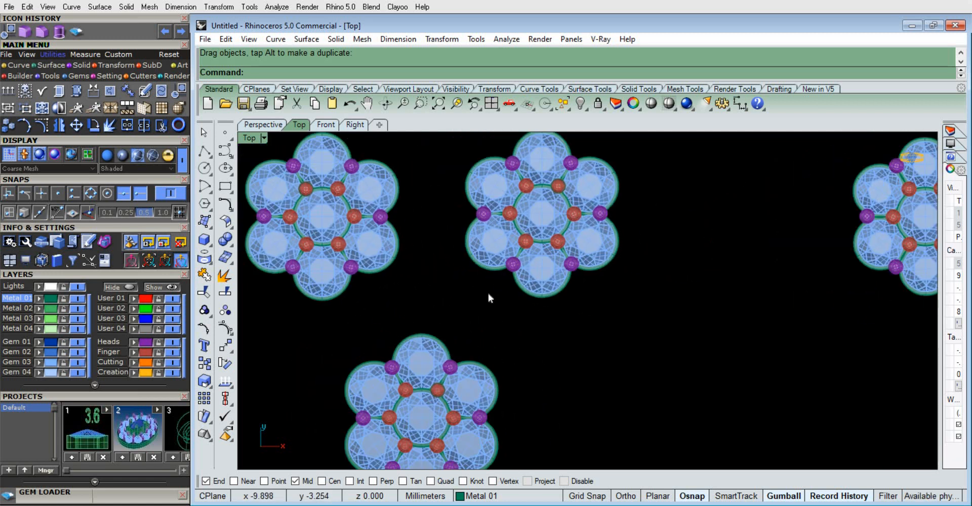
pyautogui.scroll(-4, 512, 306)
pyautogui.scroll(3, 494, 344)
pyautogui.scroll(-3, 506, 299)
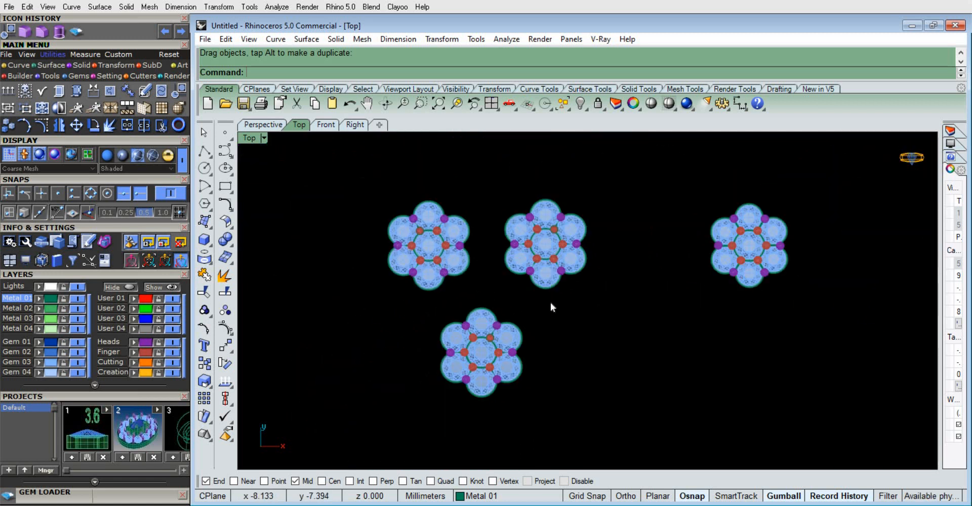
pyautogui.scroll(2, 517, 296)
pyautogui.scroll(2, 484, 314)
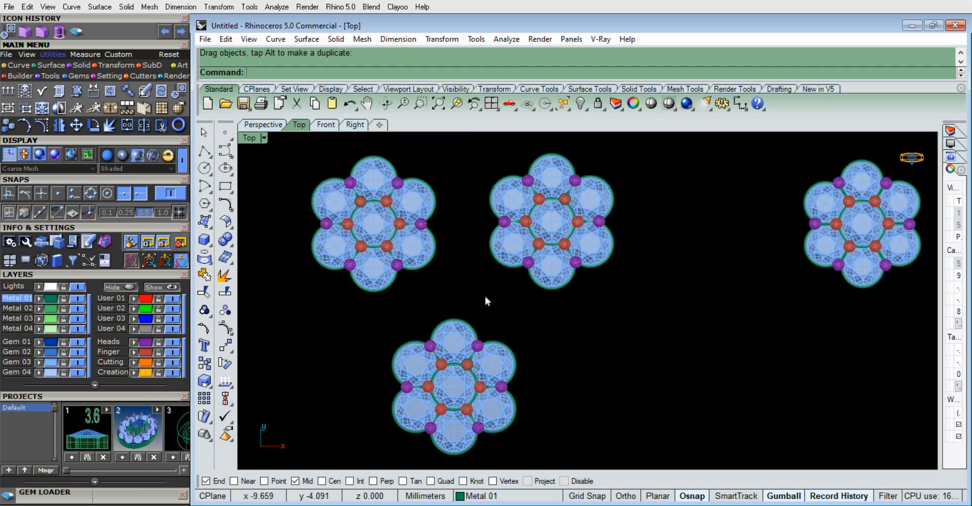